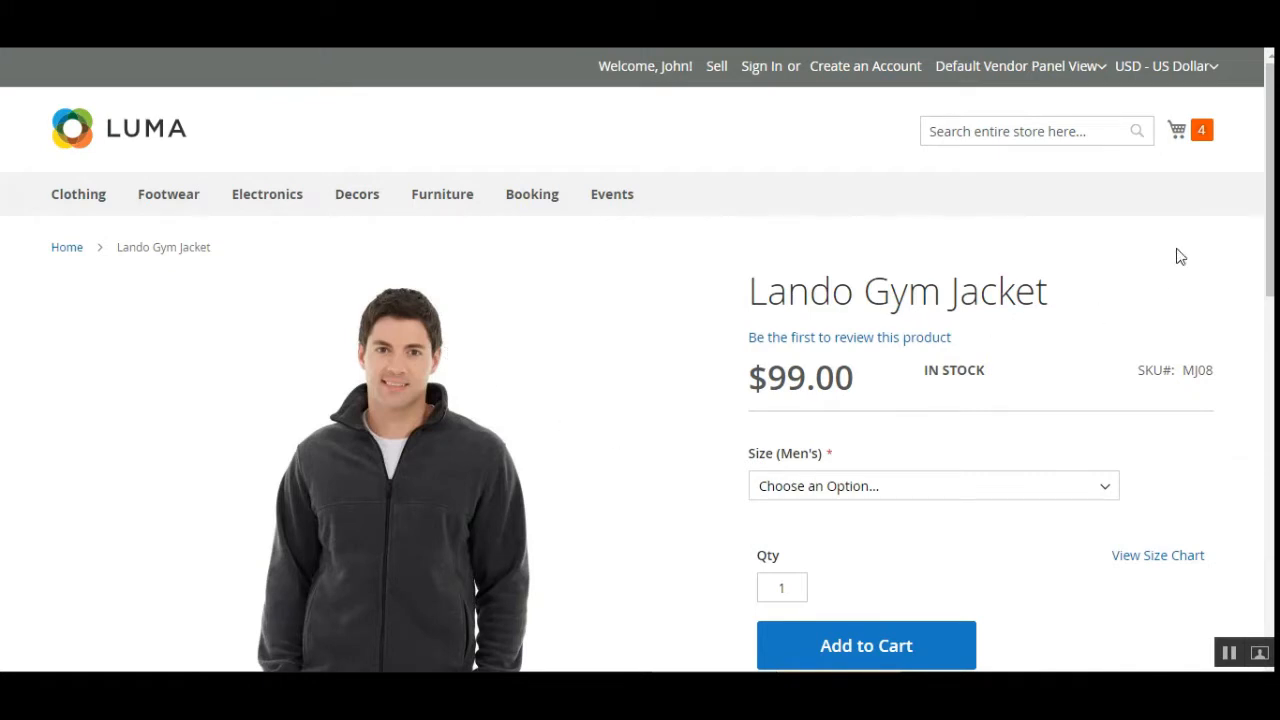
# Step: Check the men's size options of the Lando Gym Jacket and open its size chart
pyautogui.scroll(-3, 1268, 190)
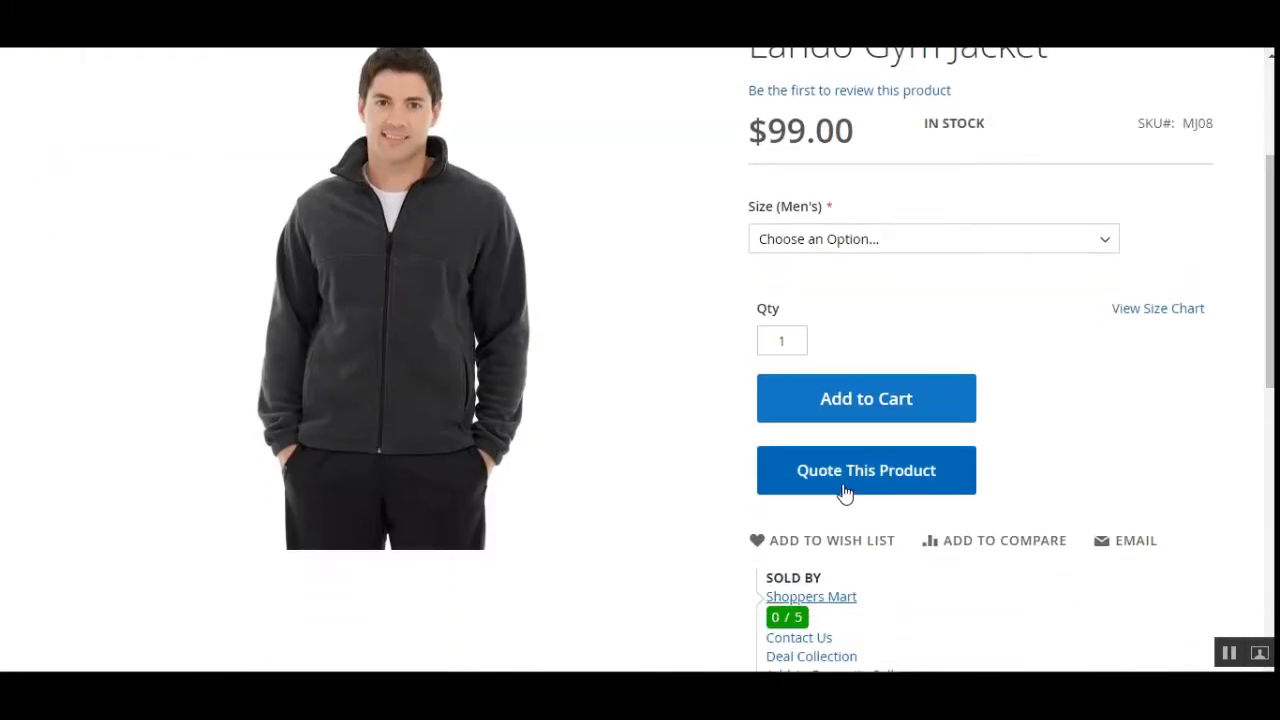
pyautogui.click(849, 240)
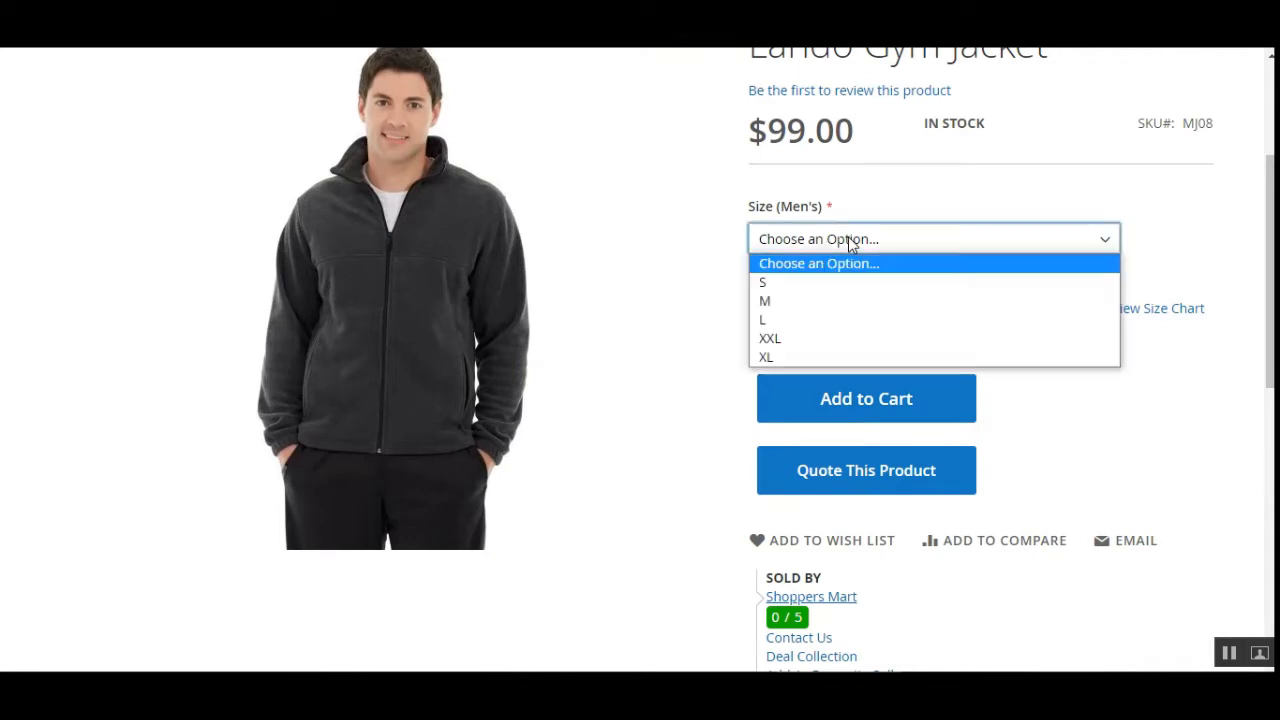
pyautogui.click(1237, 389)
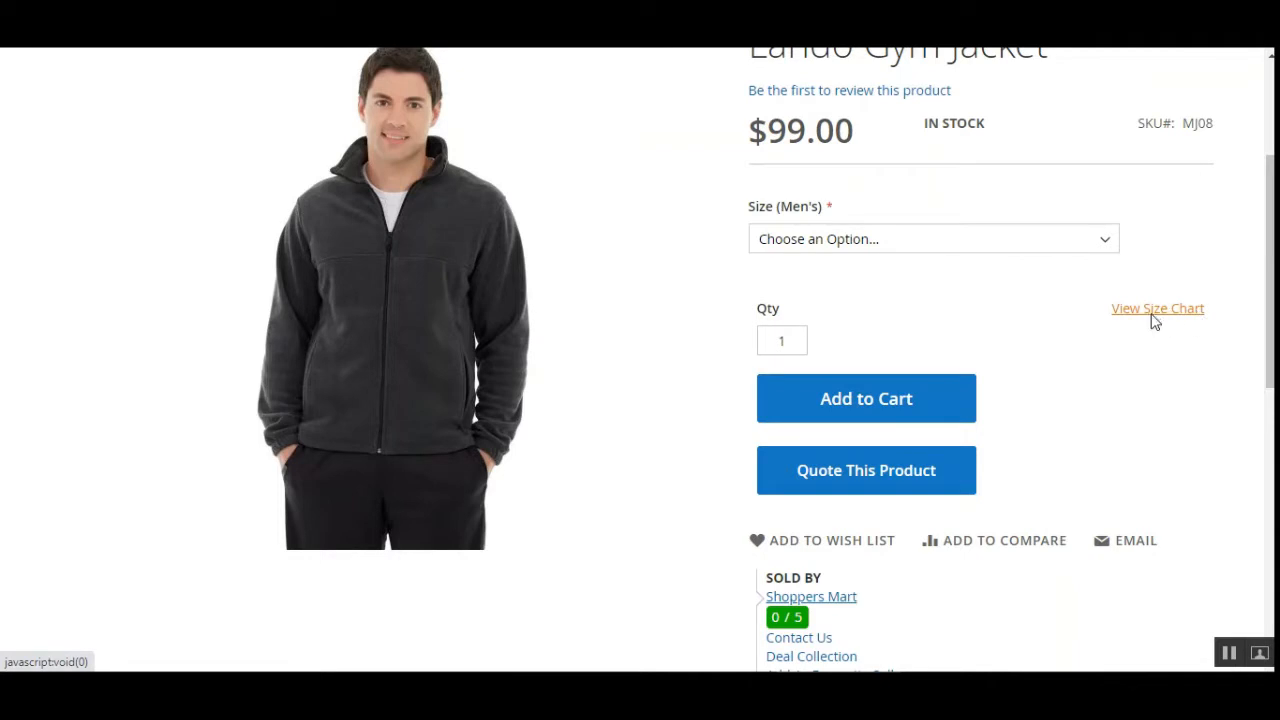
pyautogui.click(1151, 316)
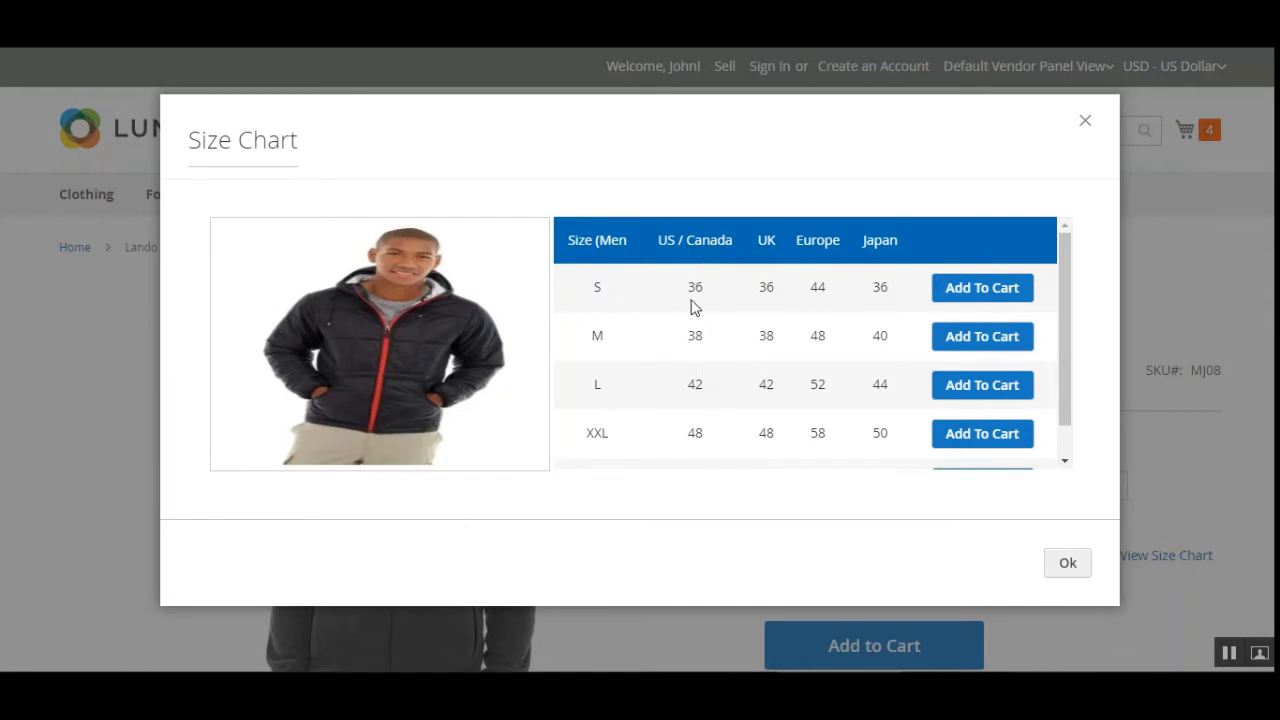
# Step: Examine the size M row of the size chart across the US / Canada, UK, Europe and Japan columns
pyautogui.doubleClick(596, 336)
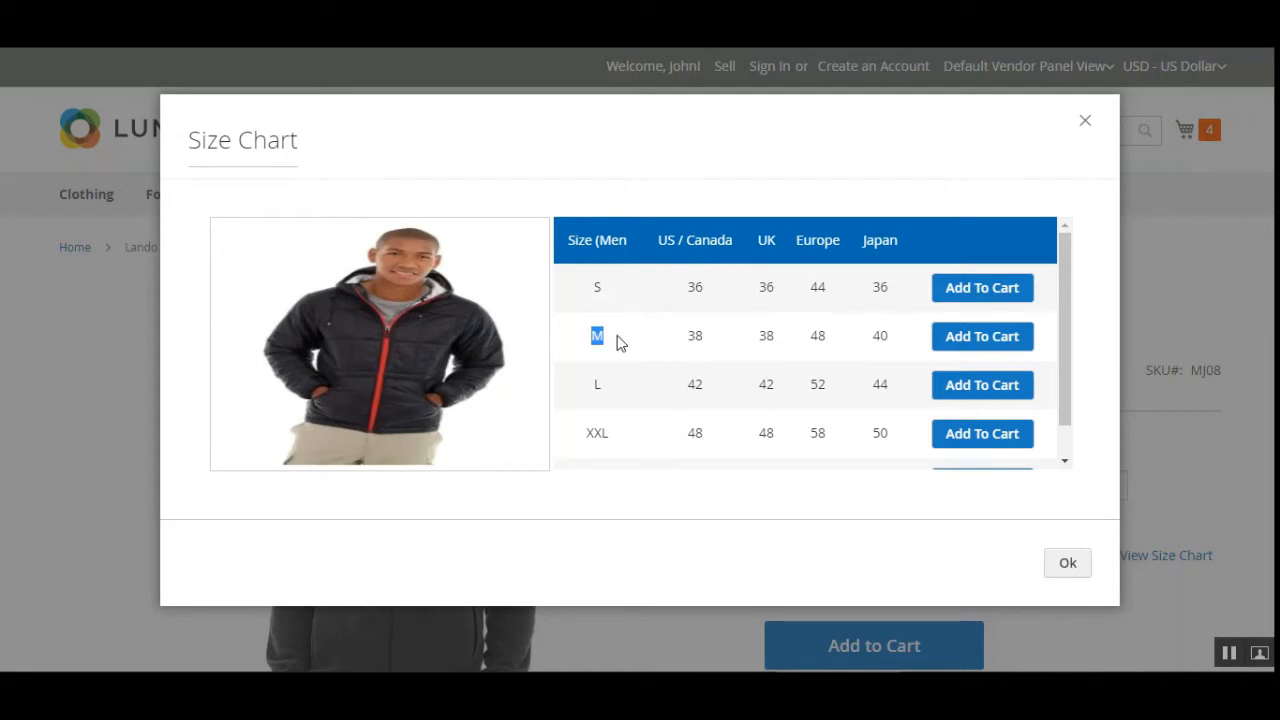
pyautogui.doubleClick(694, 337)
pyautogui.doubleClick(766, 336)
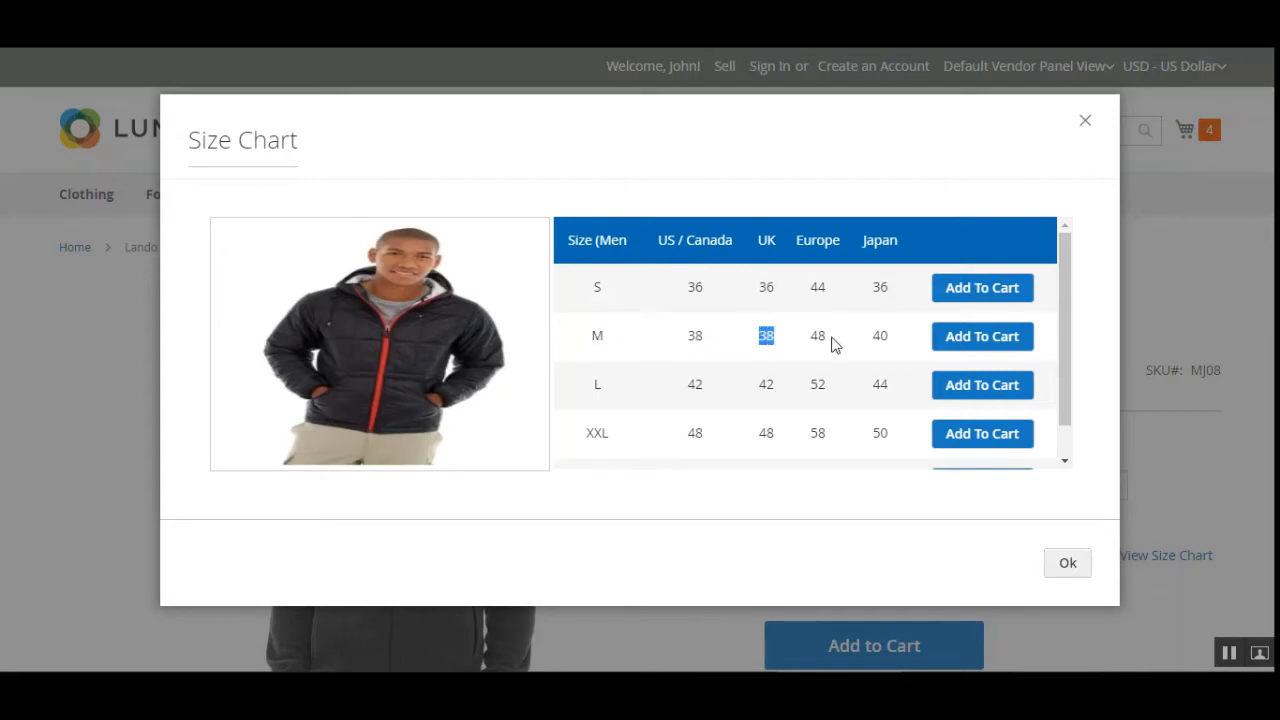
pyautogui.click(818, 336)
pyautogui.doubleClick(818, 336)
pyautogui.doubleClick(879, 337)
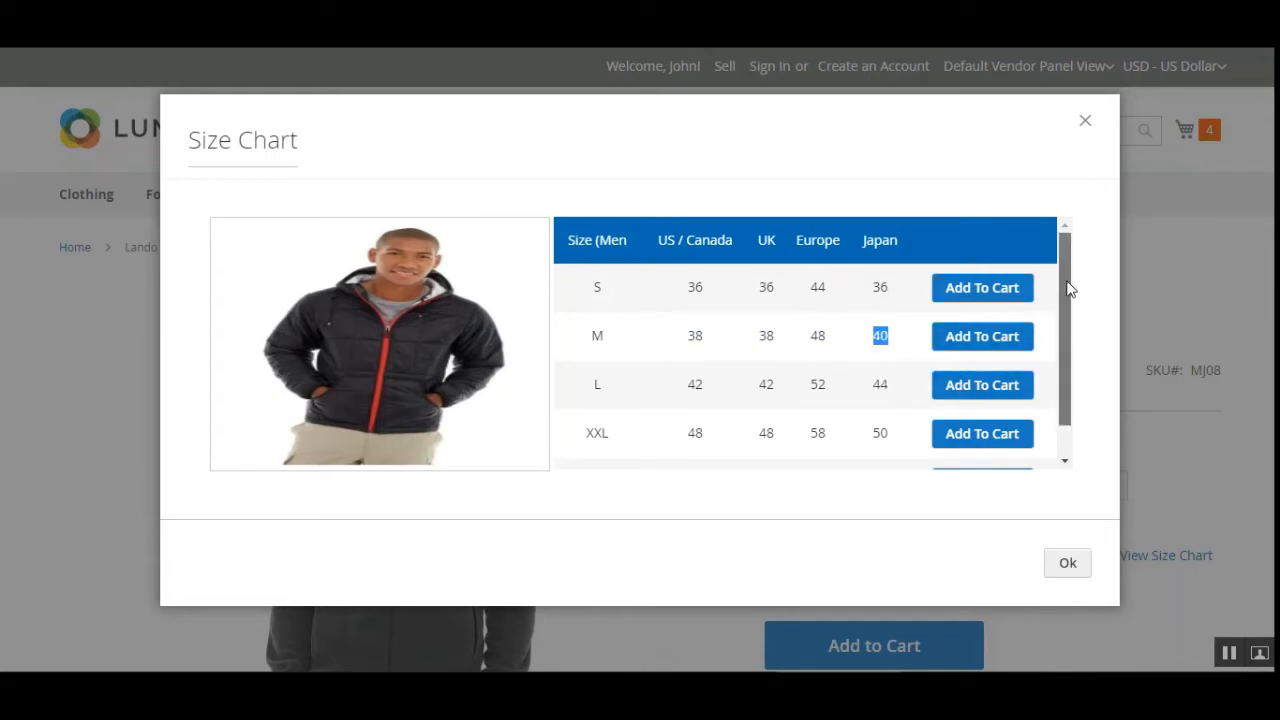
pyautogui.moveTo(1066, 290); pyautogui.dragTo(1068, 260)
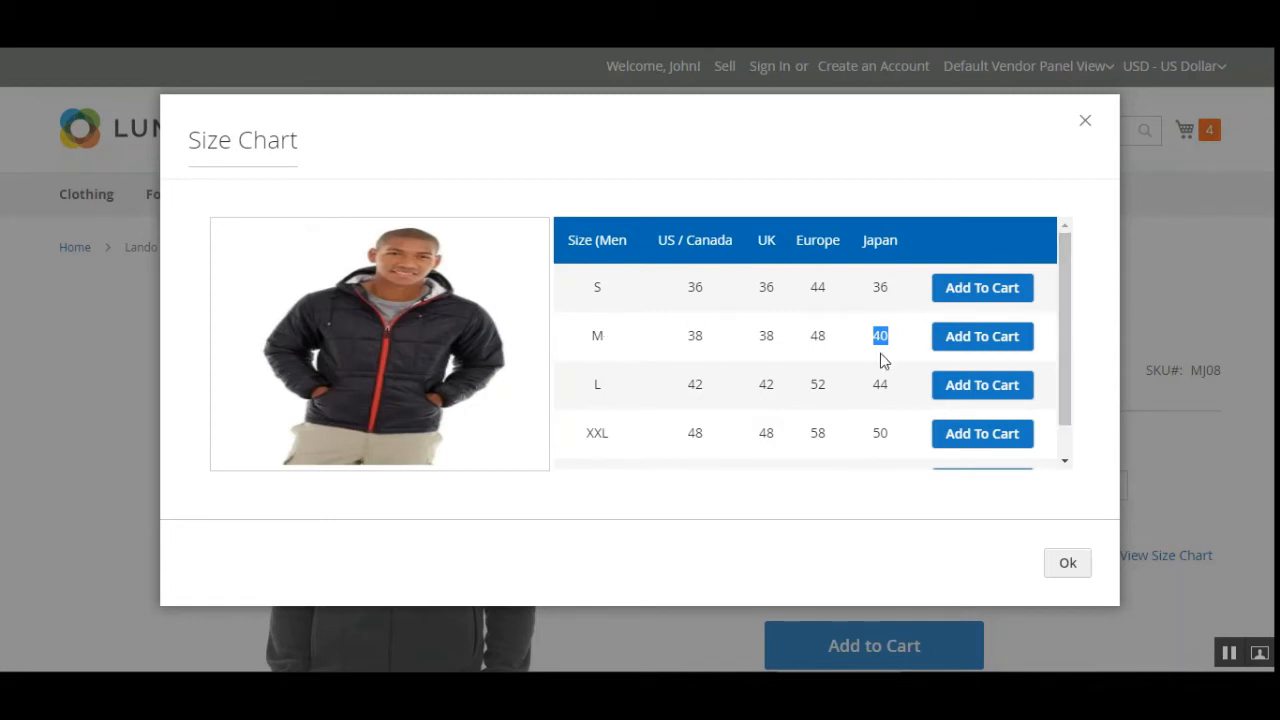
pyautogui.click(815, 366)
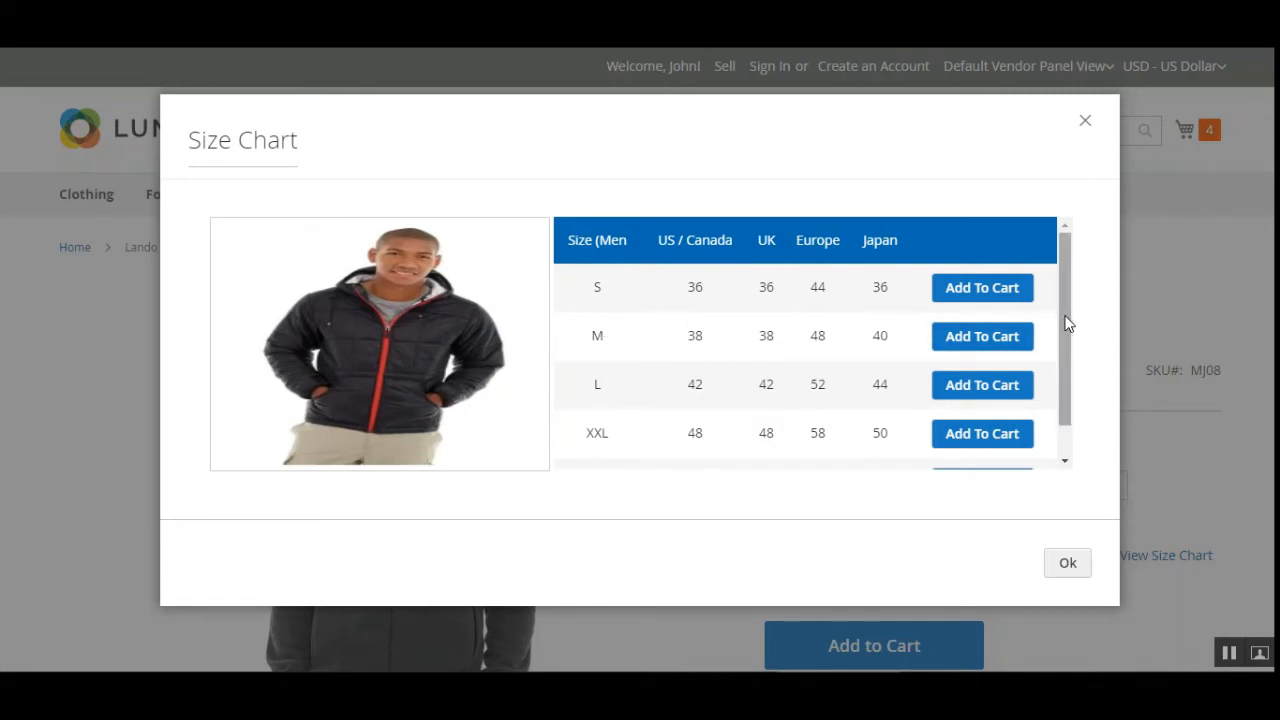
# Step: Add the size M jacket to the cart from the size chart and close the chart
pyautogui.moveTo(1066, 323); pyautogui.dragTo(1060, 354)
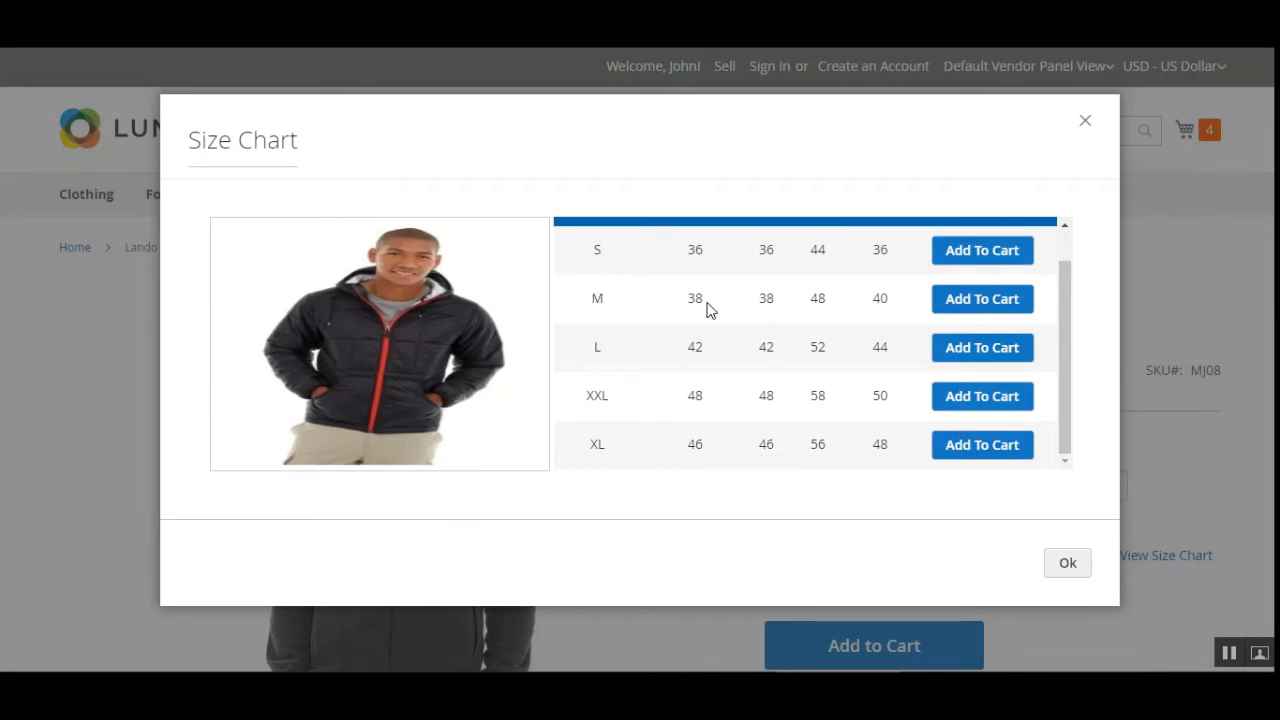
pyautogui.click(992, 308)
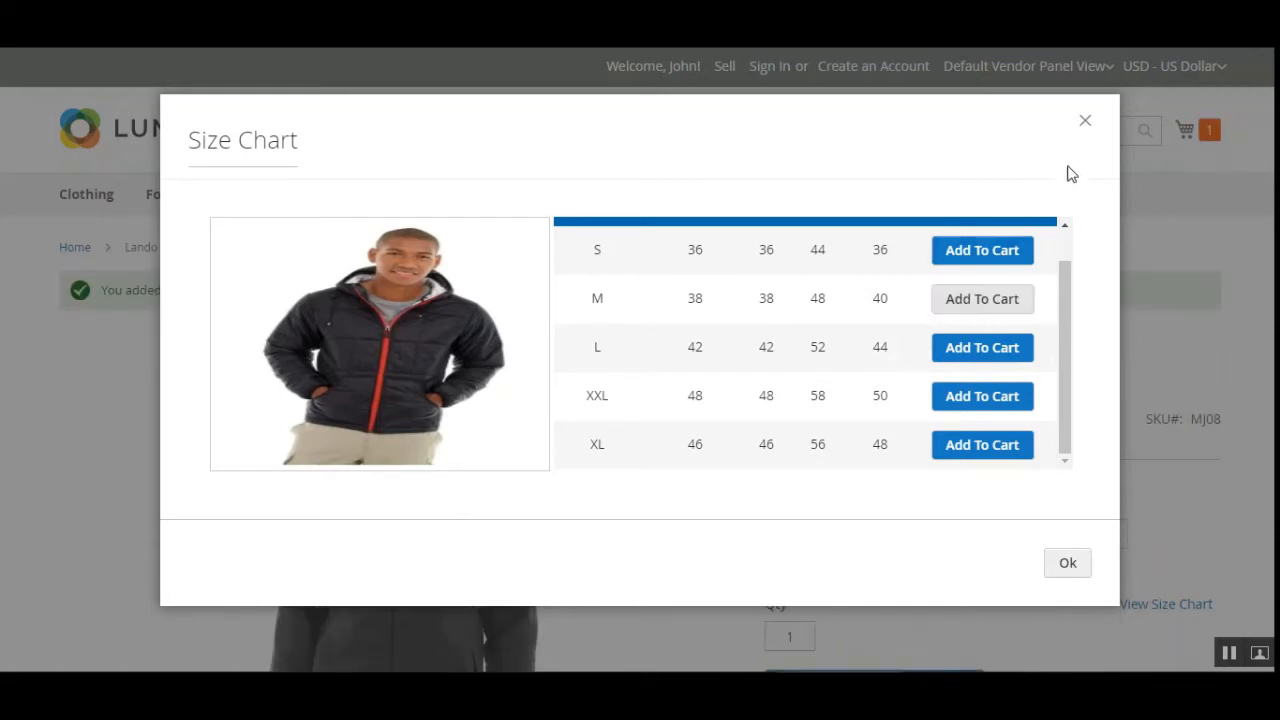
pyautogui.click(1068, 565)
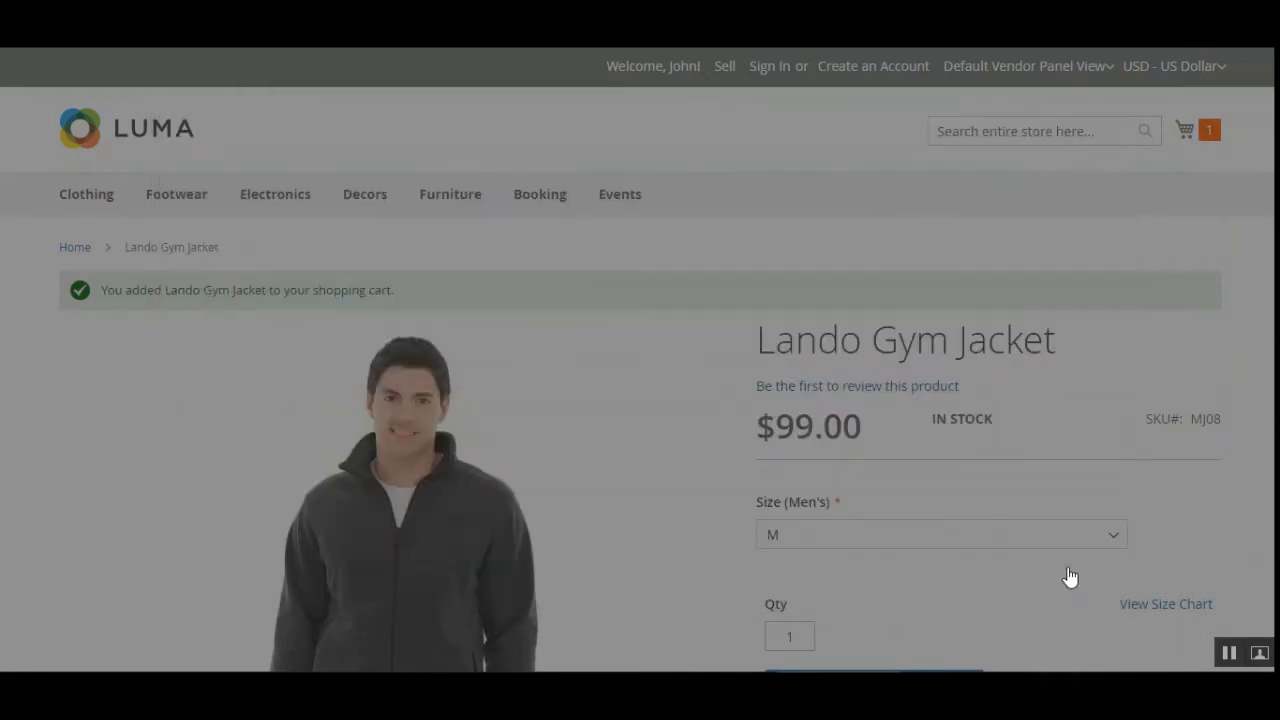
# Step: Review the jacket's size details and quantity in the mini cart, then close it
pyautogui.click(1200, 134)
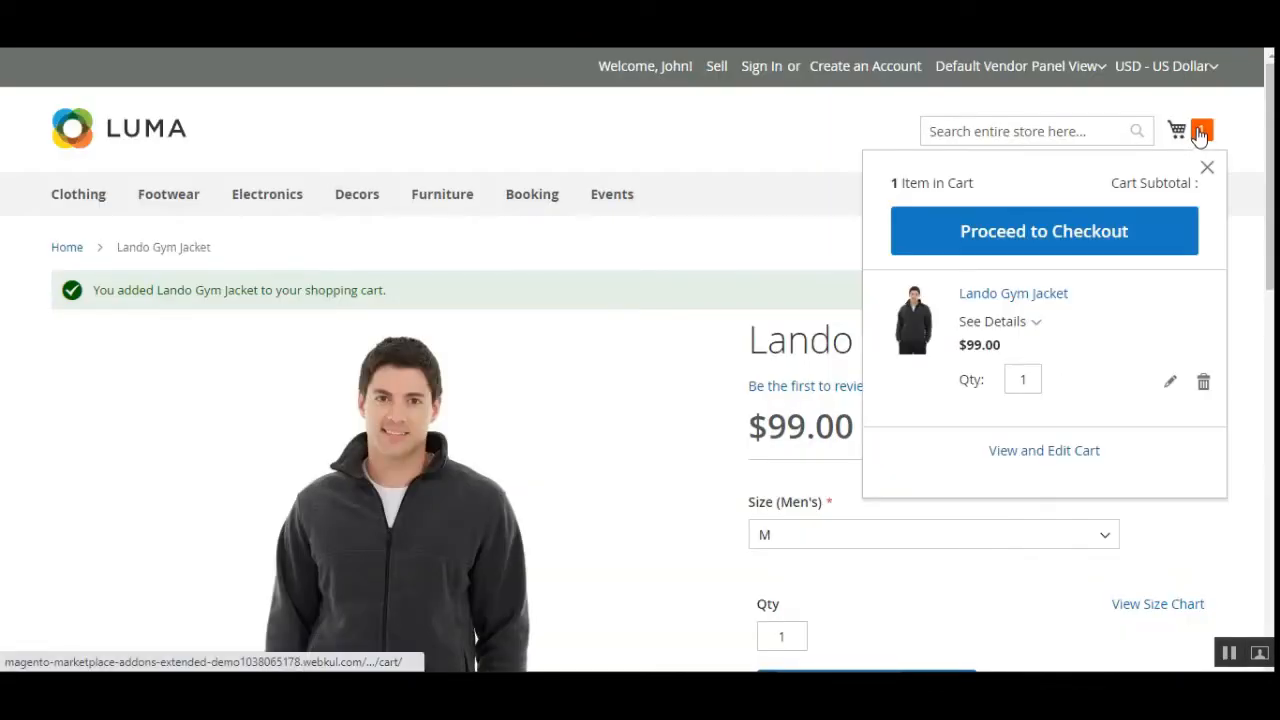
pyautogui.click(1034, 327)
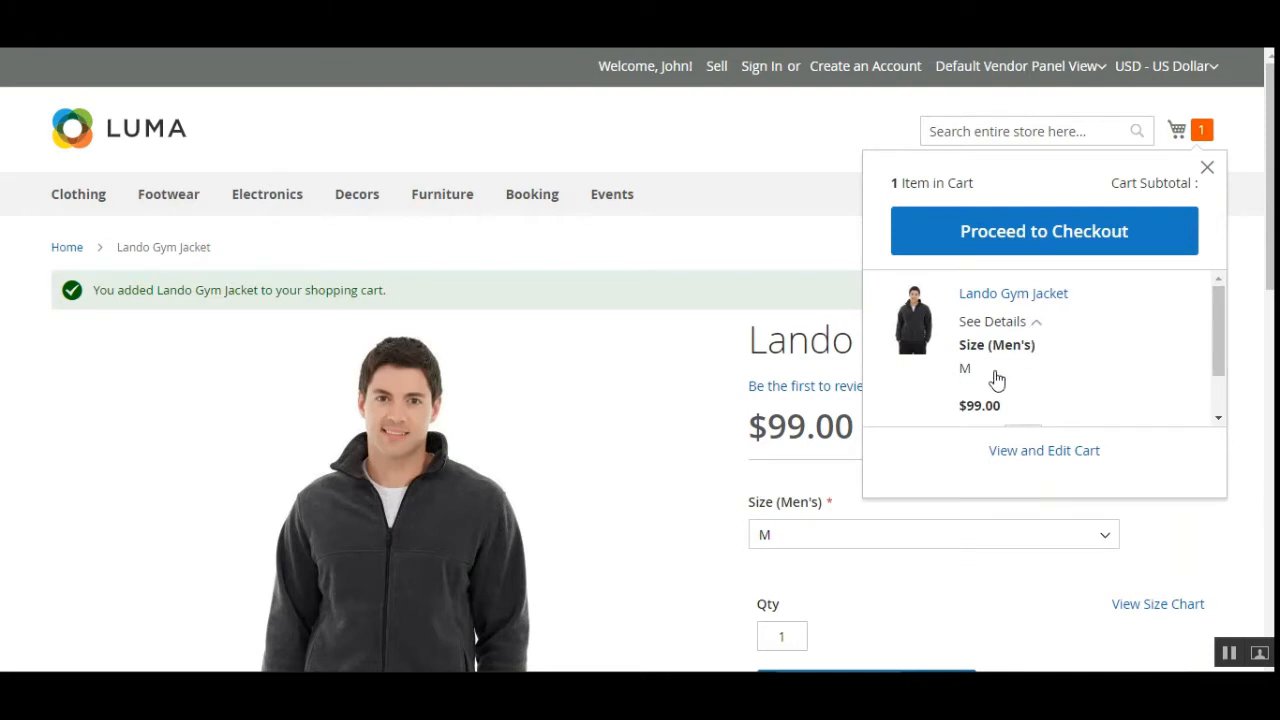
pyautogui.scroll(-2, 985, 320)
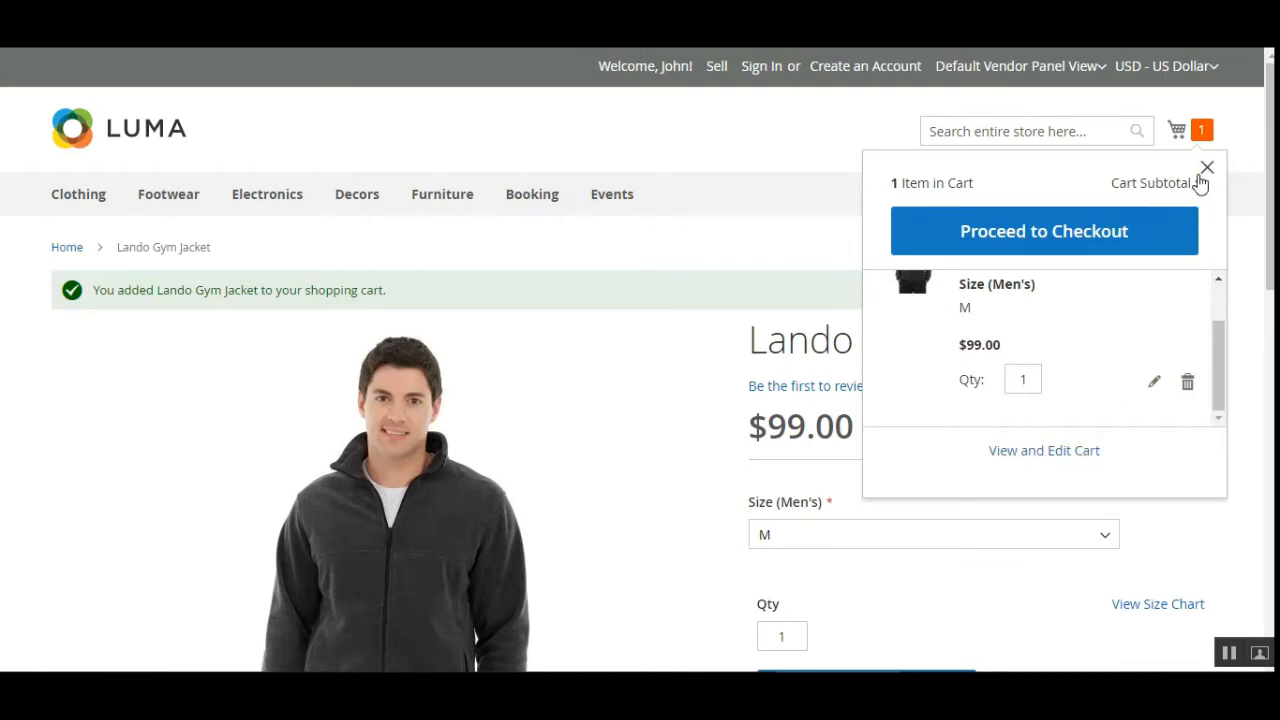
pyautogui.click(1206, 170)
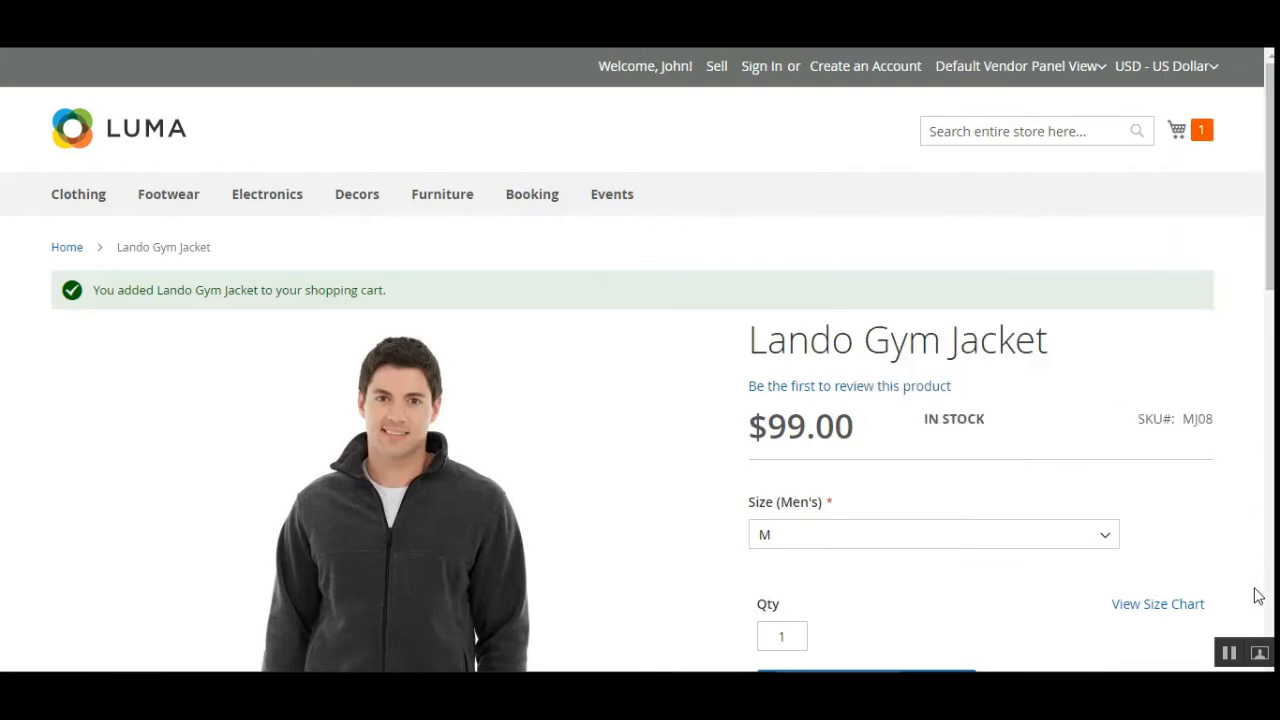
pyautogui.scroll(-1, 1051, 143)
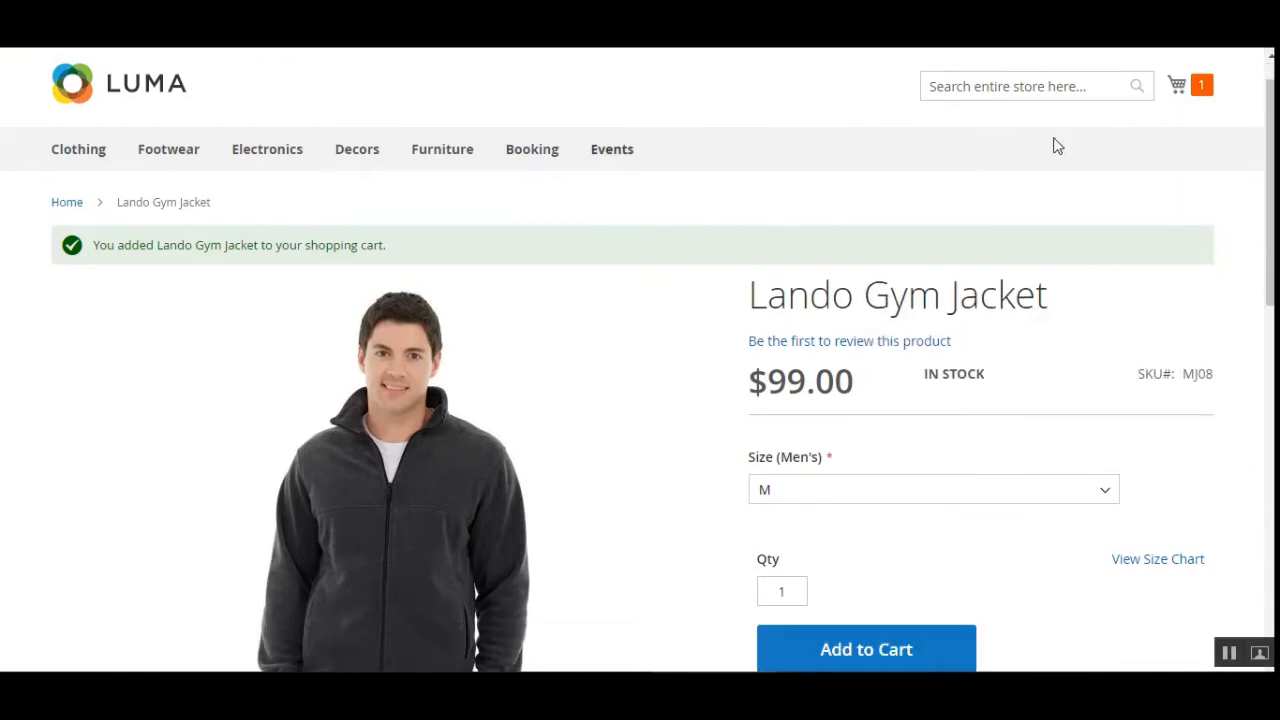
# Step: Proceed to checkout with the Lando Gym Jacket in the cart
pyautogui.click(1204, 88)
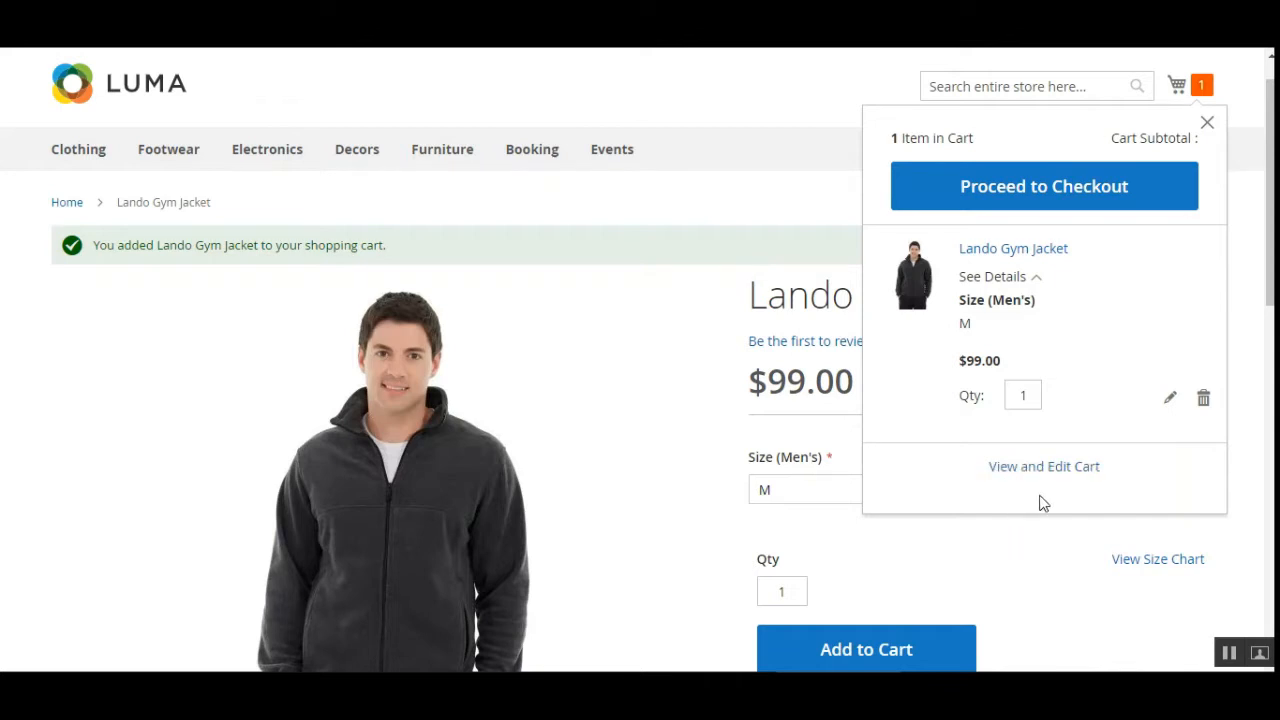
pyautogui.click(1040, 202)
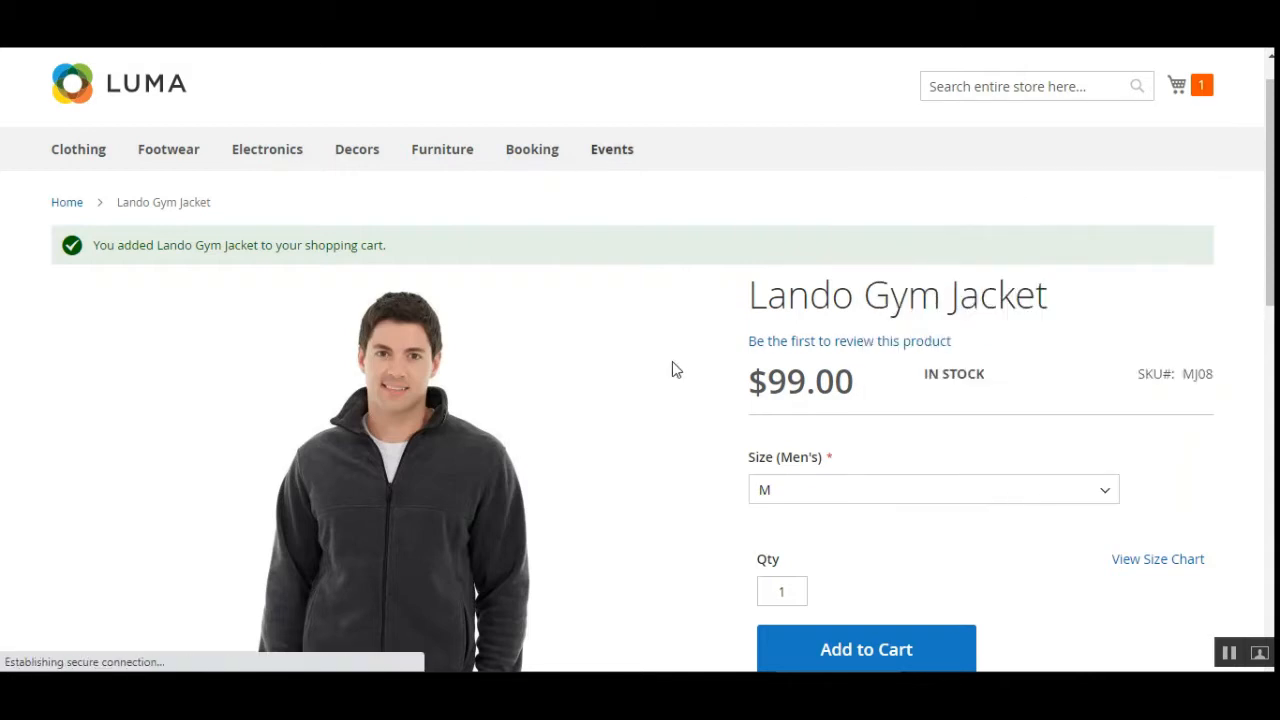
pyautogui.scroll(-2, 985, 266)
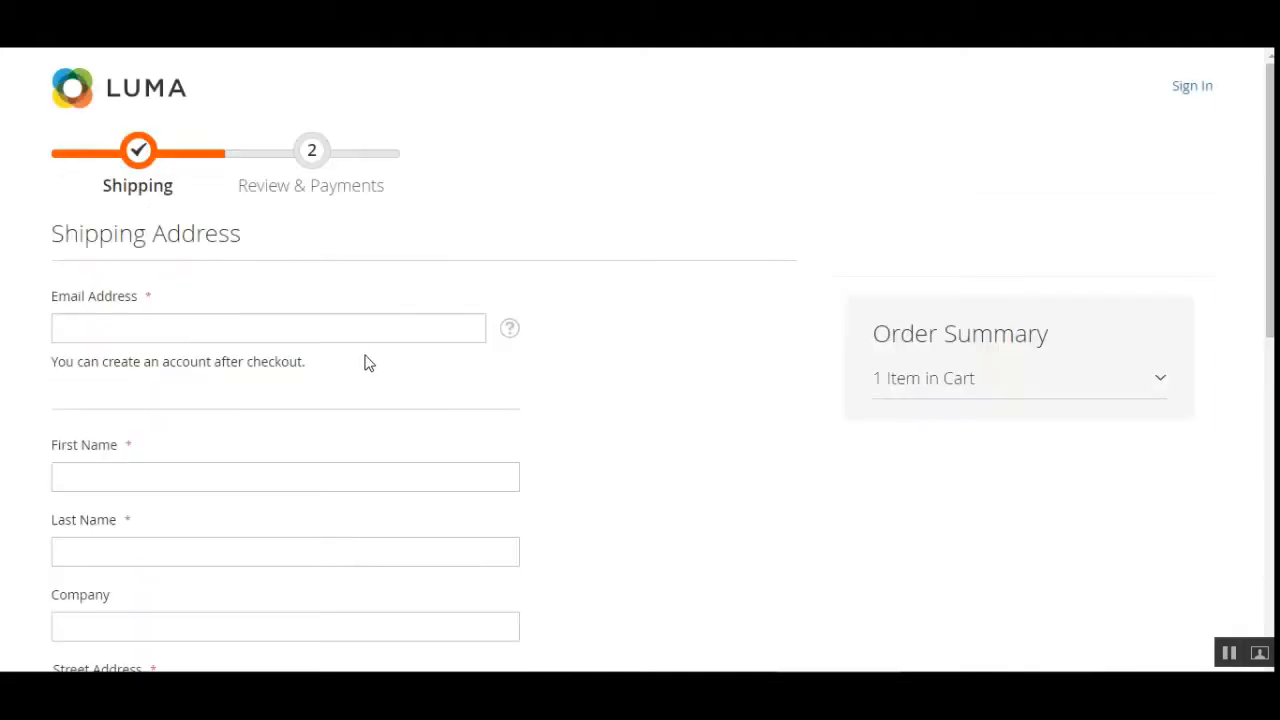
# Step: Expand the cart item in the order summary and show the jacket's size details
pyautogui.click(106, 333)
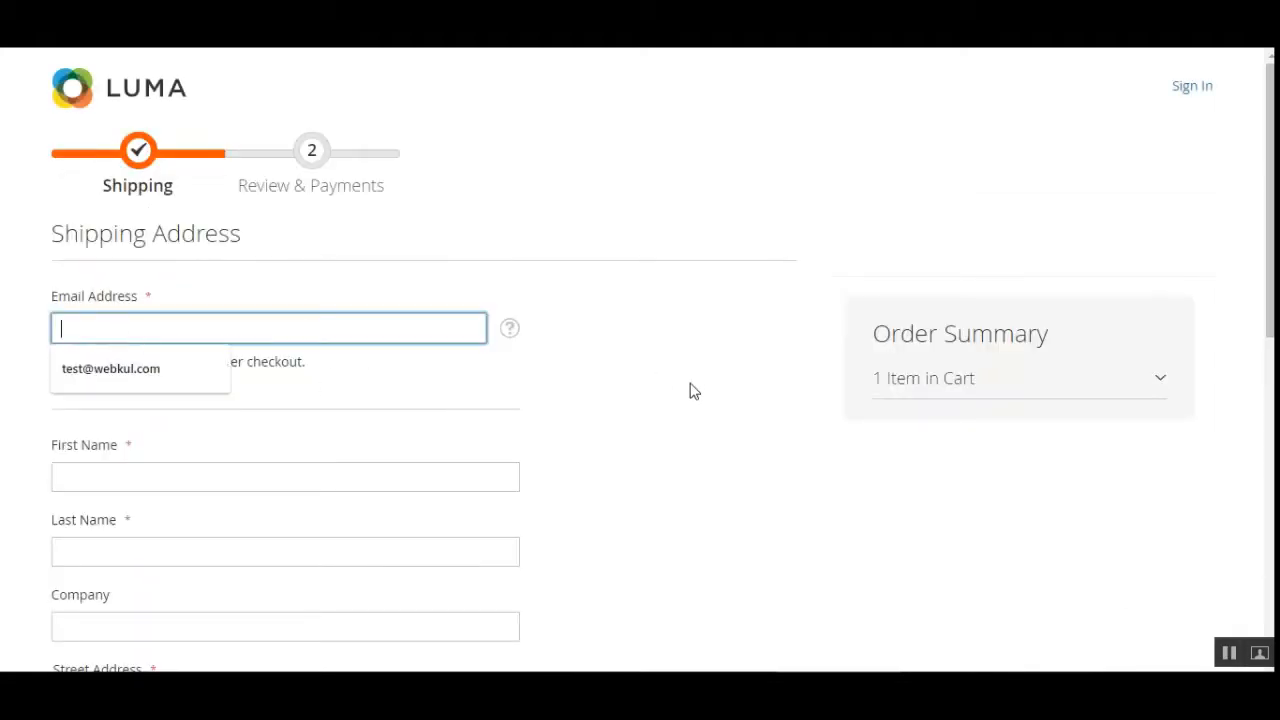
pyautogui.click(1018, 390)
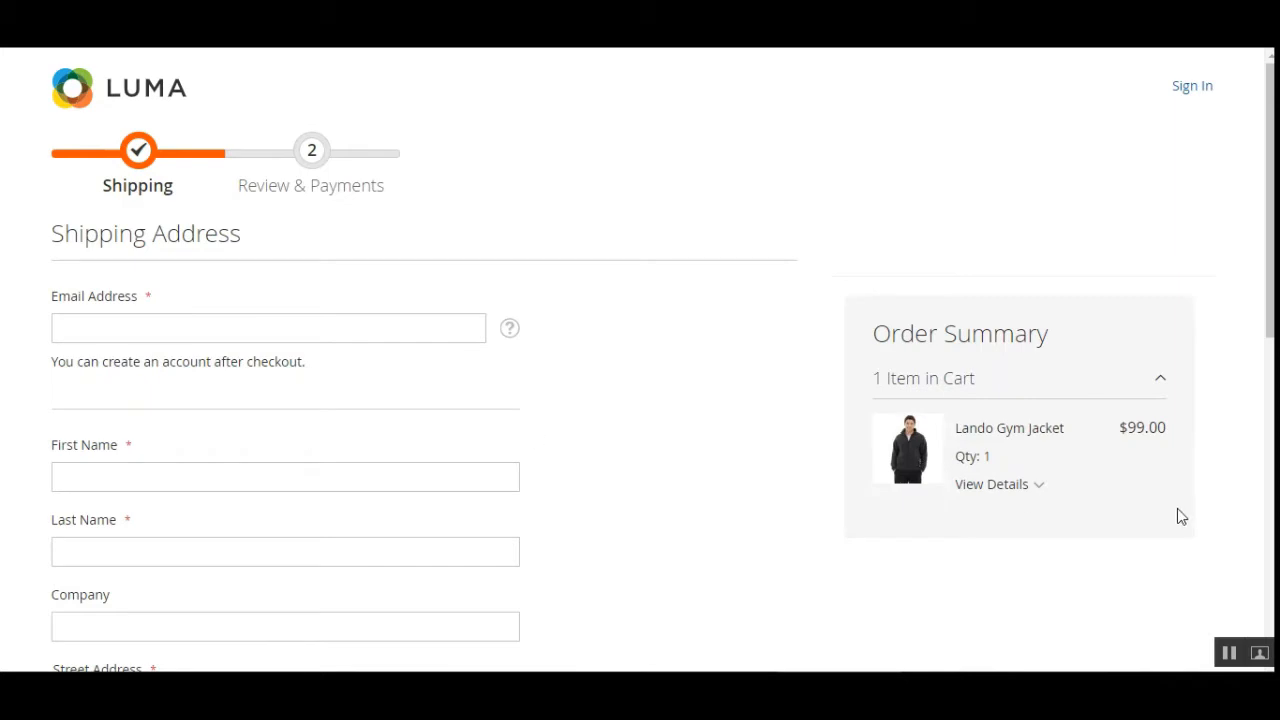
pyautogui.click(1035, 486)
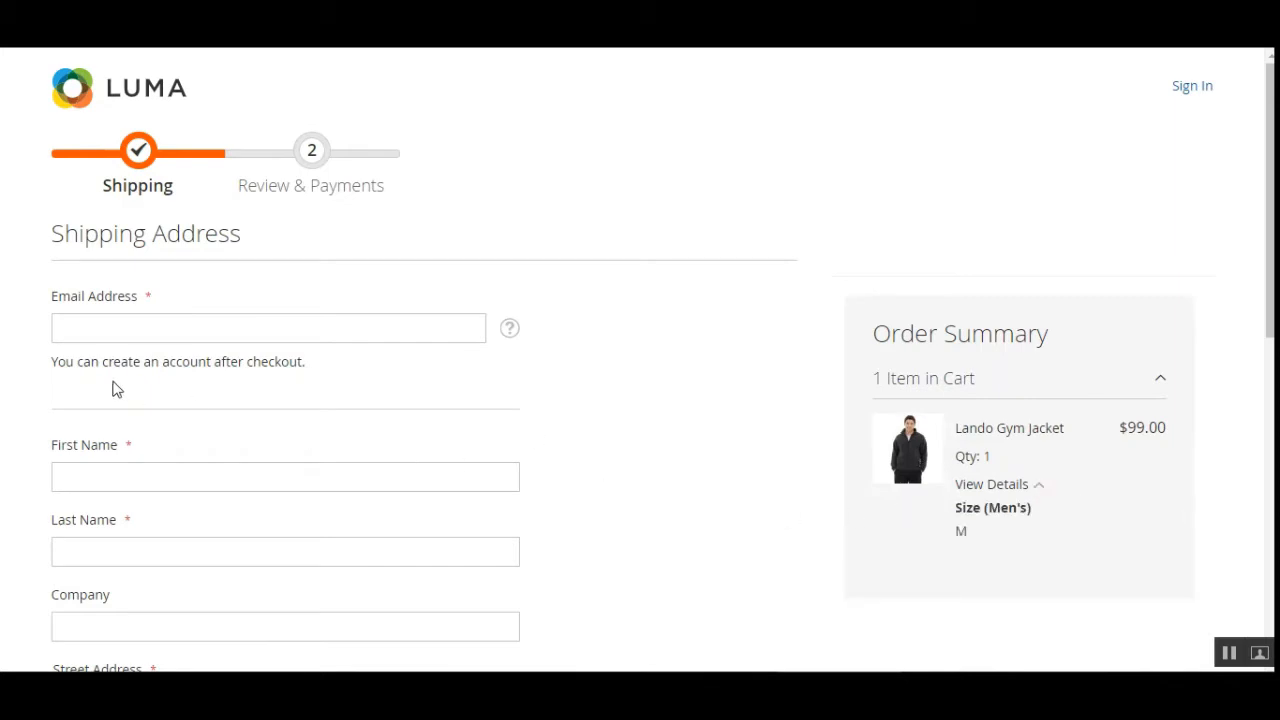
# Step: Log in at checkout with the customer's saved e-mail address and account password
pyautogui.click(91, 338)
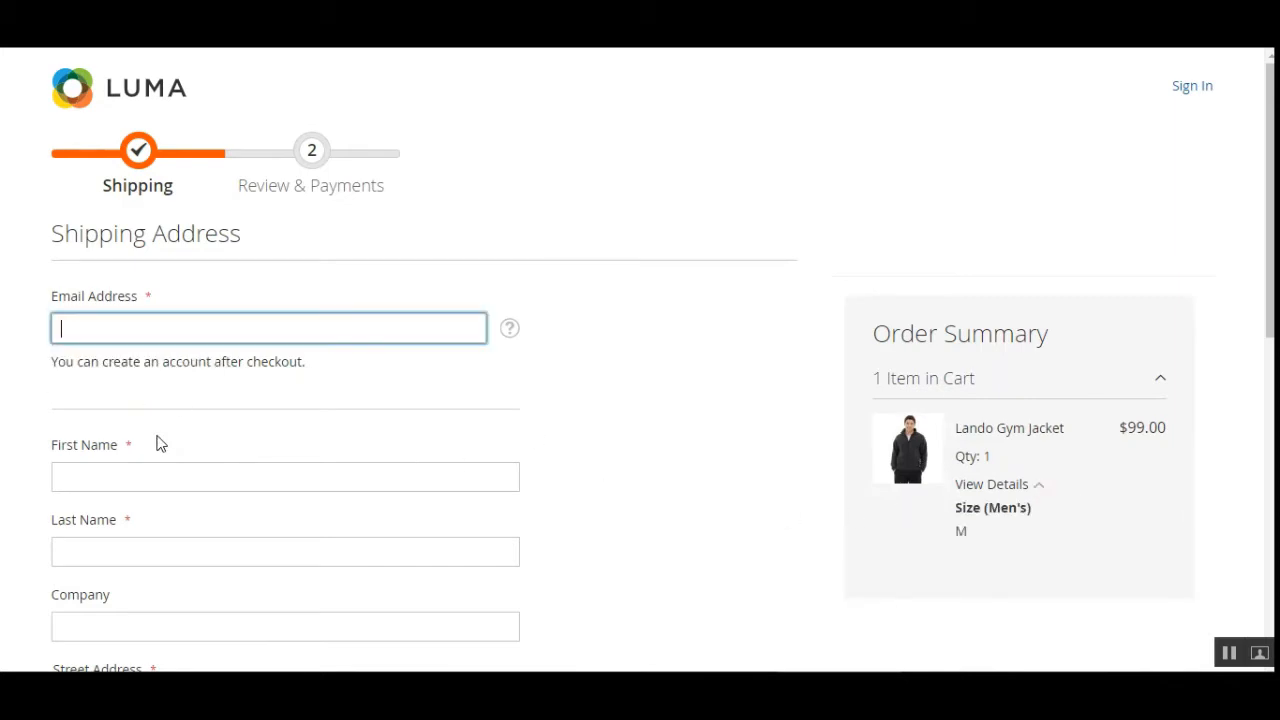
pyautogui.click(122, 328)
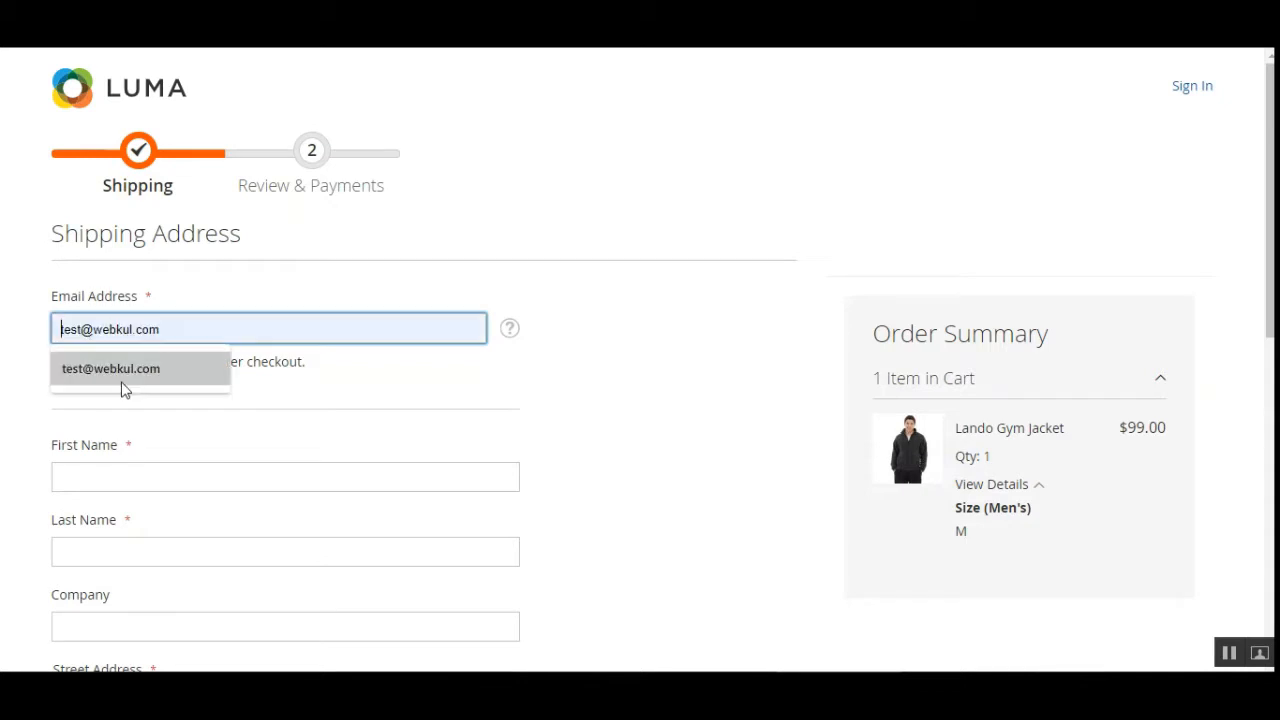
pyautogui.click(122, 374)
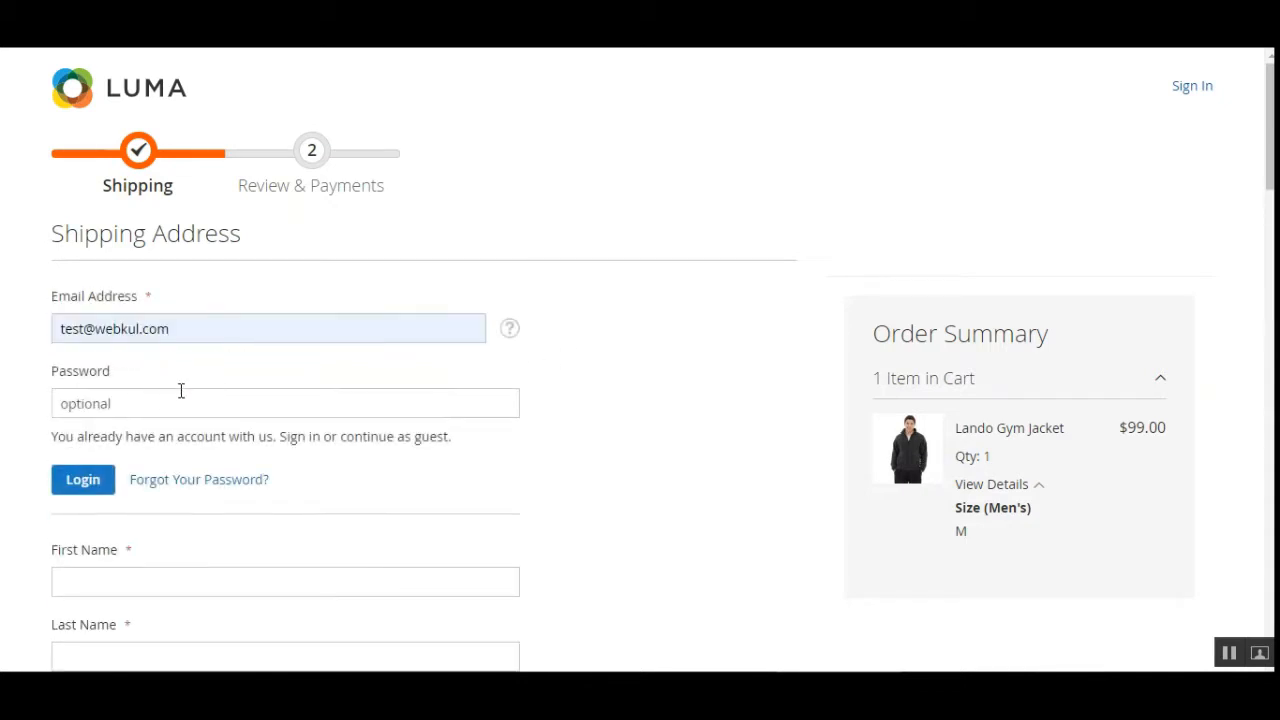
pyautogui.click(185, 399)
pyautogui.click(129, 122)
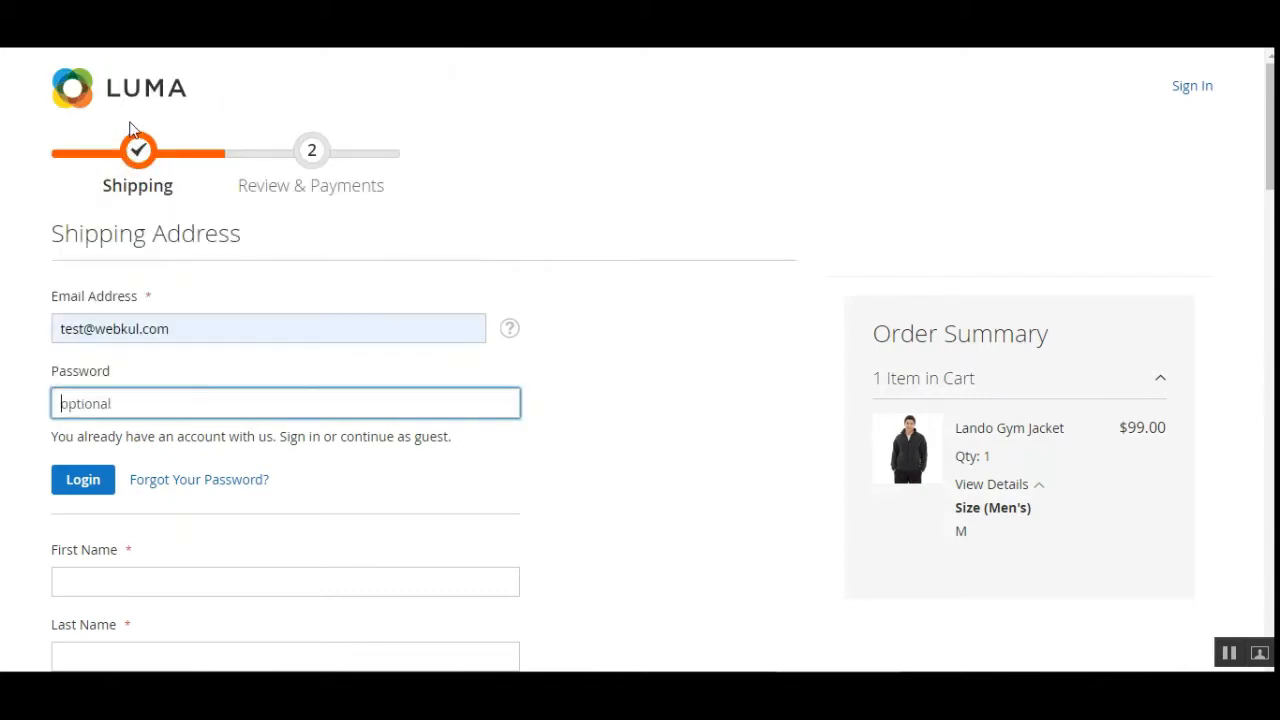
pyautogui.click(116, 408)
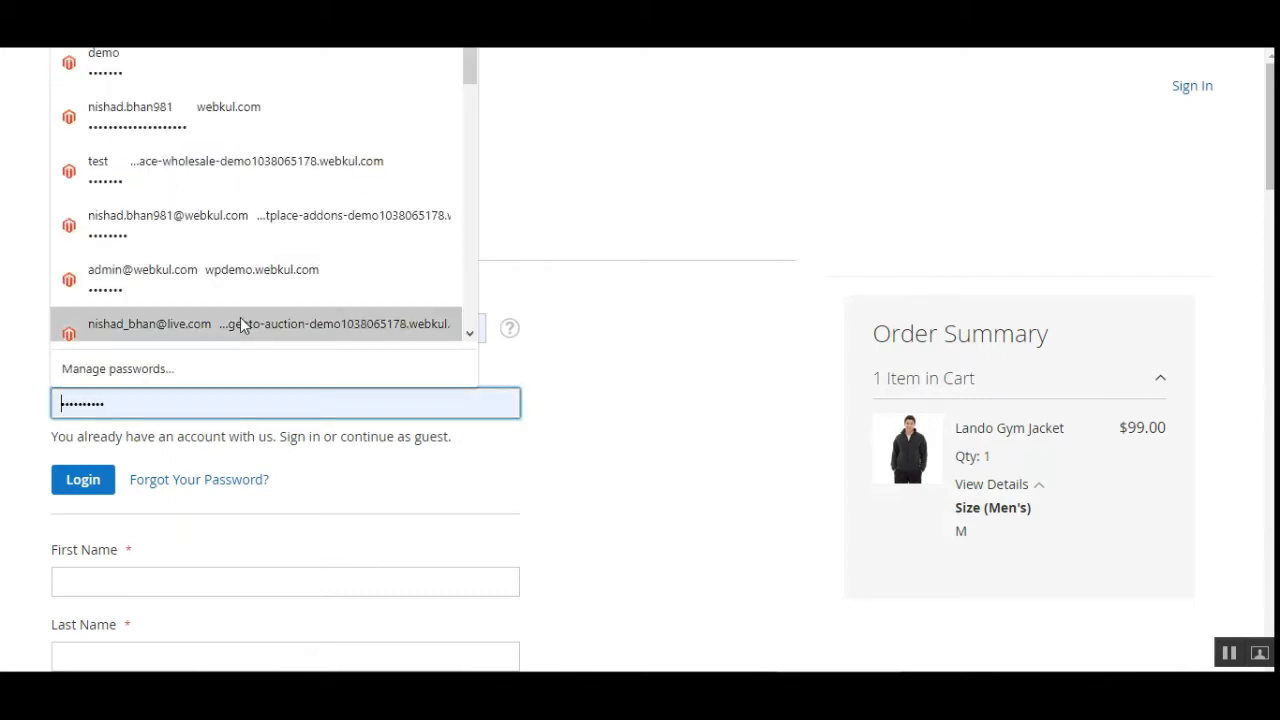
pyautogui.click(232, 22)
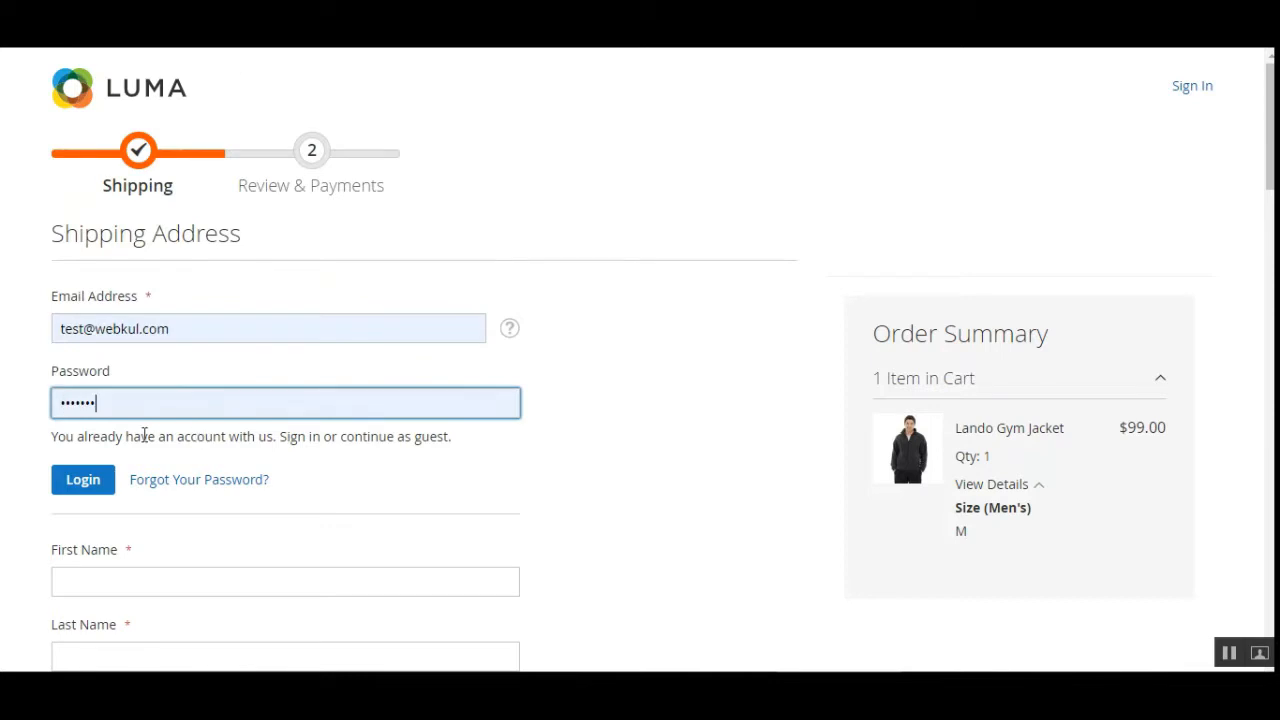
pyautogui.click(88, 483)
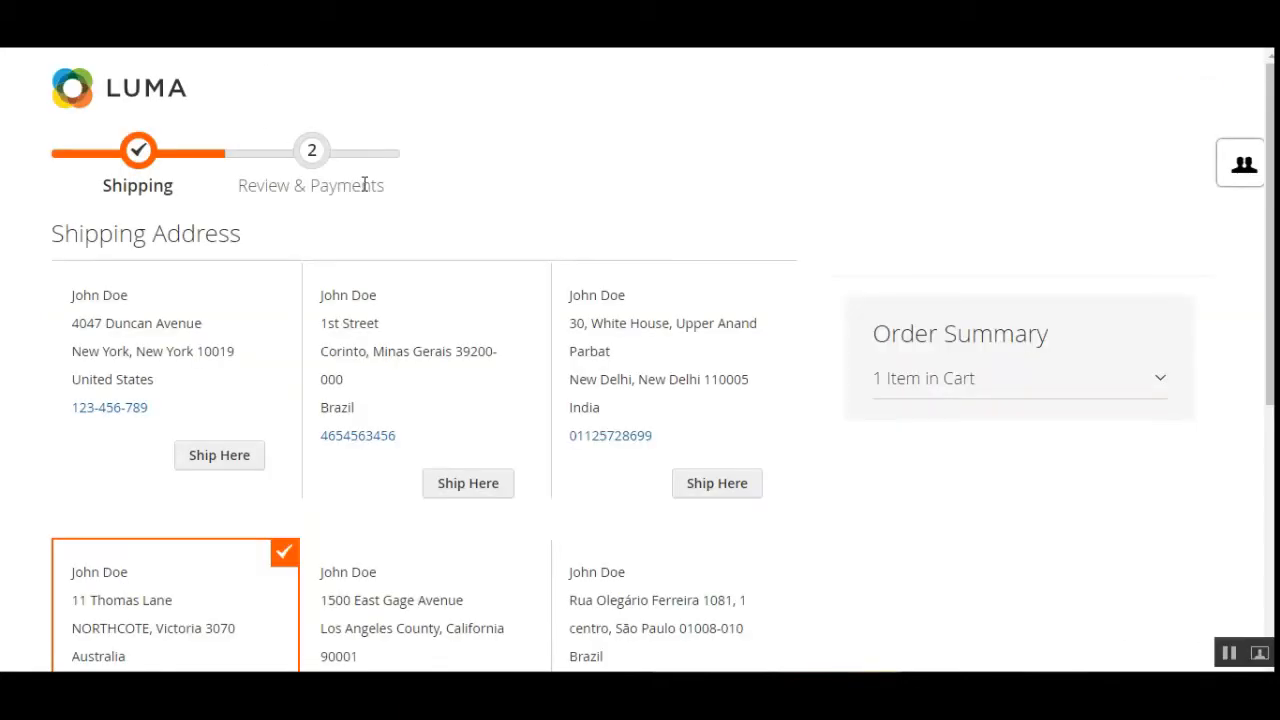
# Step: Expand the order summary and review the saved shipping addresses and the selected one
pyautogui.click(1162, 382)
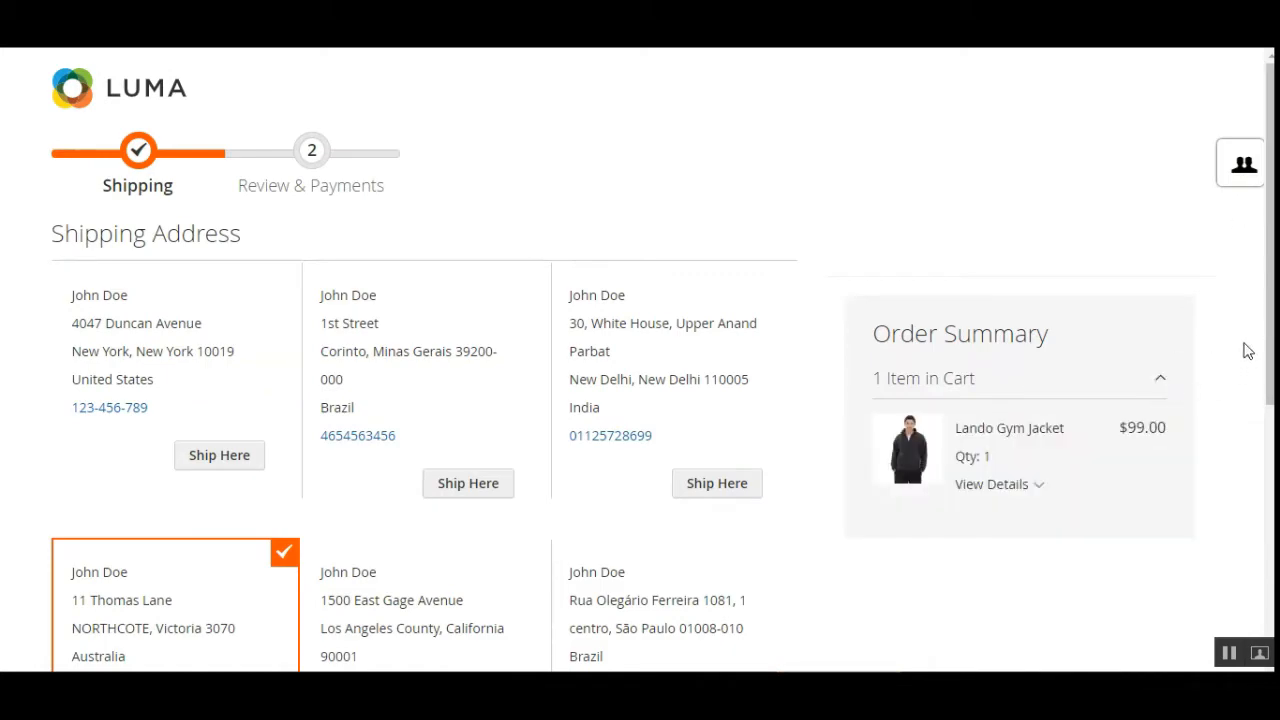
pyautogui.scroll(-4, 1268, 352)
pyautogui.moveTo(1270, 480); pyautogui.dragTo(1270, 422)
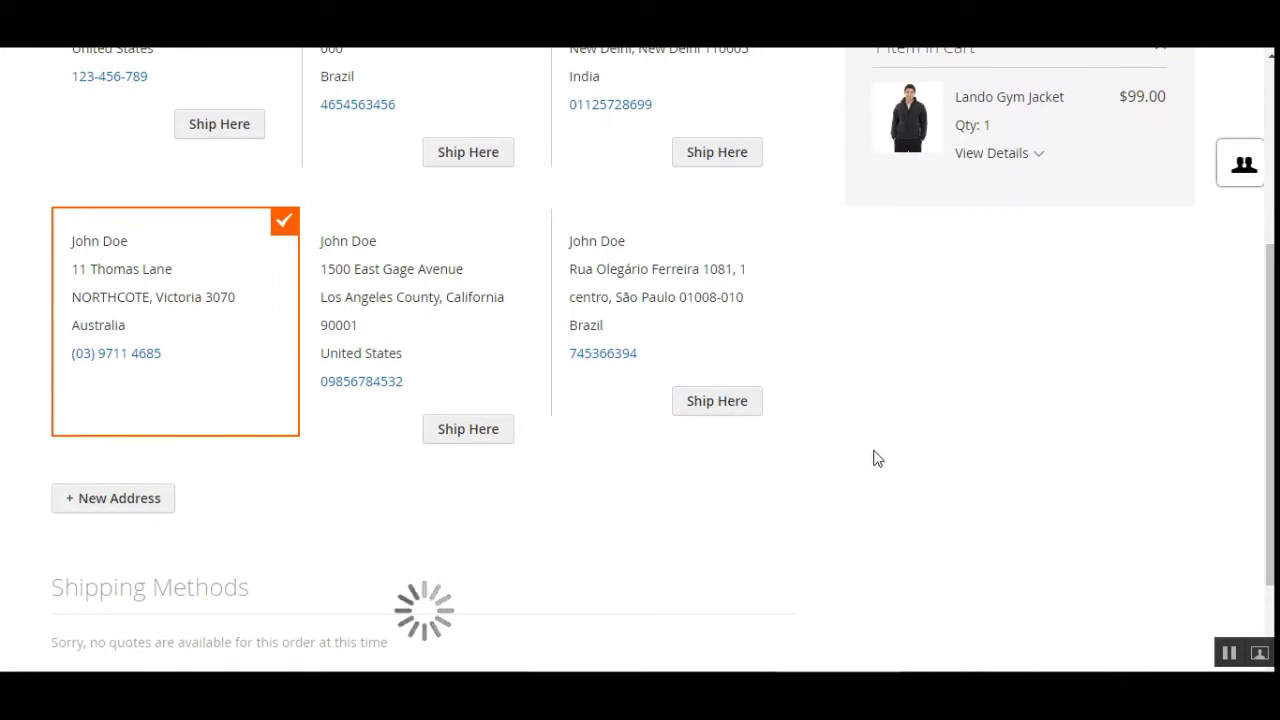
pyautogui.moveTo(1270, 420); pyautogui.dragTo(1270, 380)
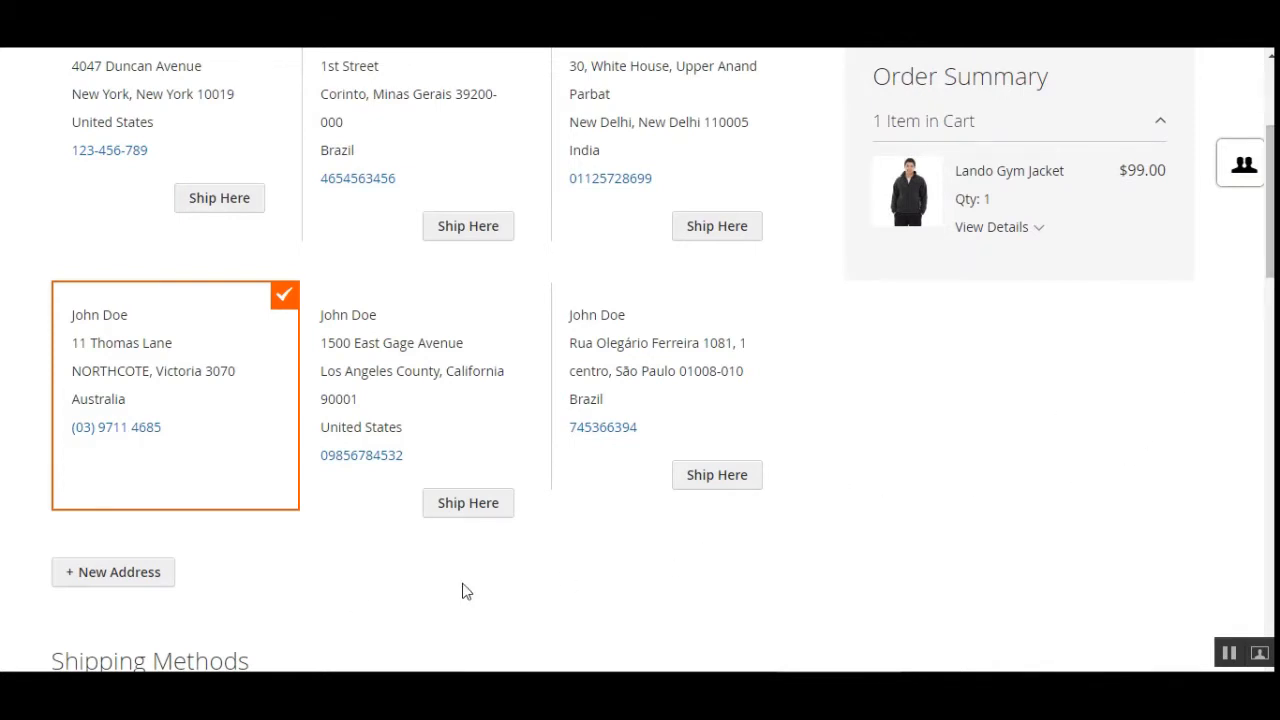
# Step: Select the $5.00 Fixed Flat Rate shipping method for the order
pyautogui.scroll(-3, 431, 559)
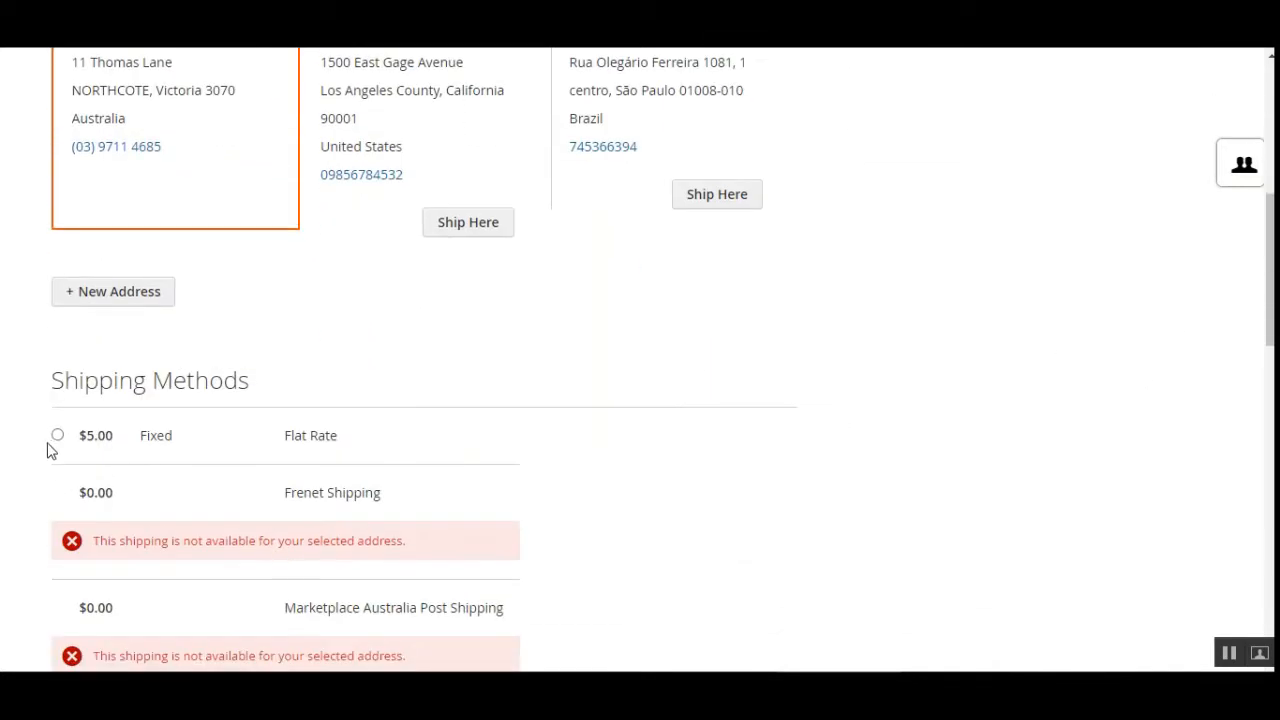
pyautogui.click(57, 436)
pyautogui.scroll(-10, 786, 449)
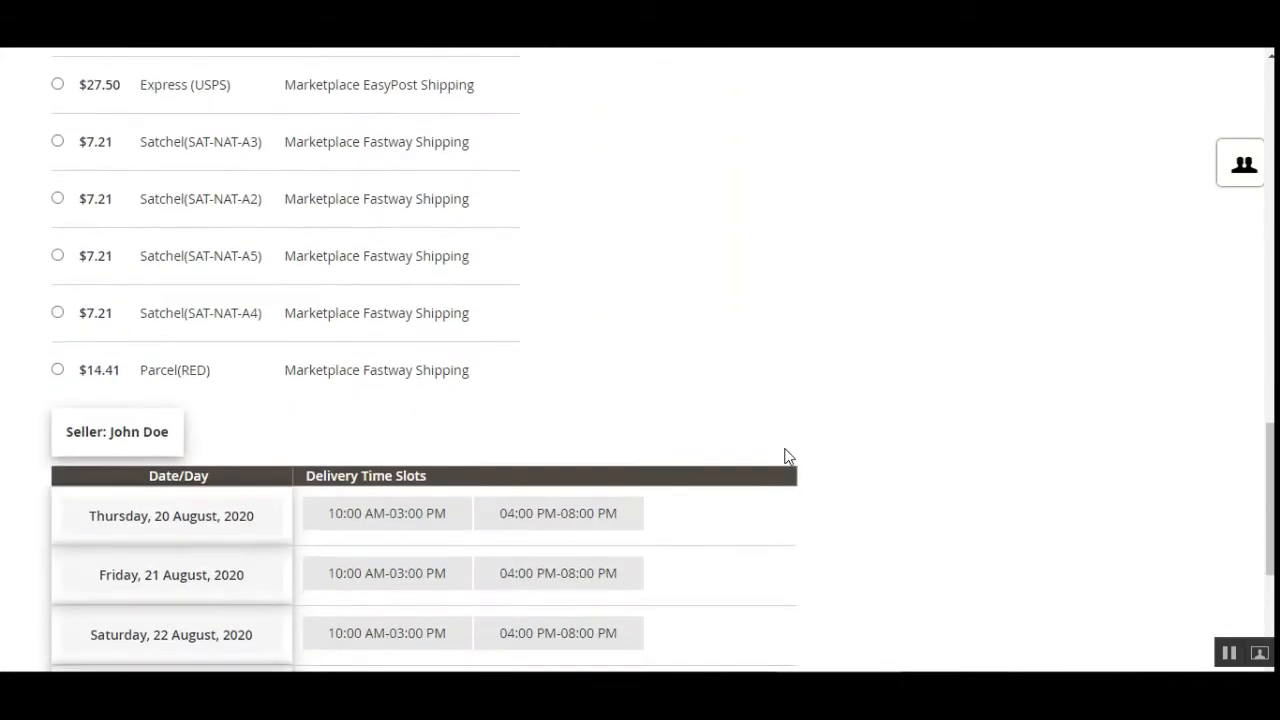
# Step: Choose the 10:00 AM-03:00 PM delivery slot on Friday, 21 August, 2020 and continue to the payment stage
pyautogui.scroll(-2, 786, 457)
pyautogui.click(443, 417)
pyautogui.scroll(-2, 775, 513)
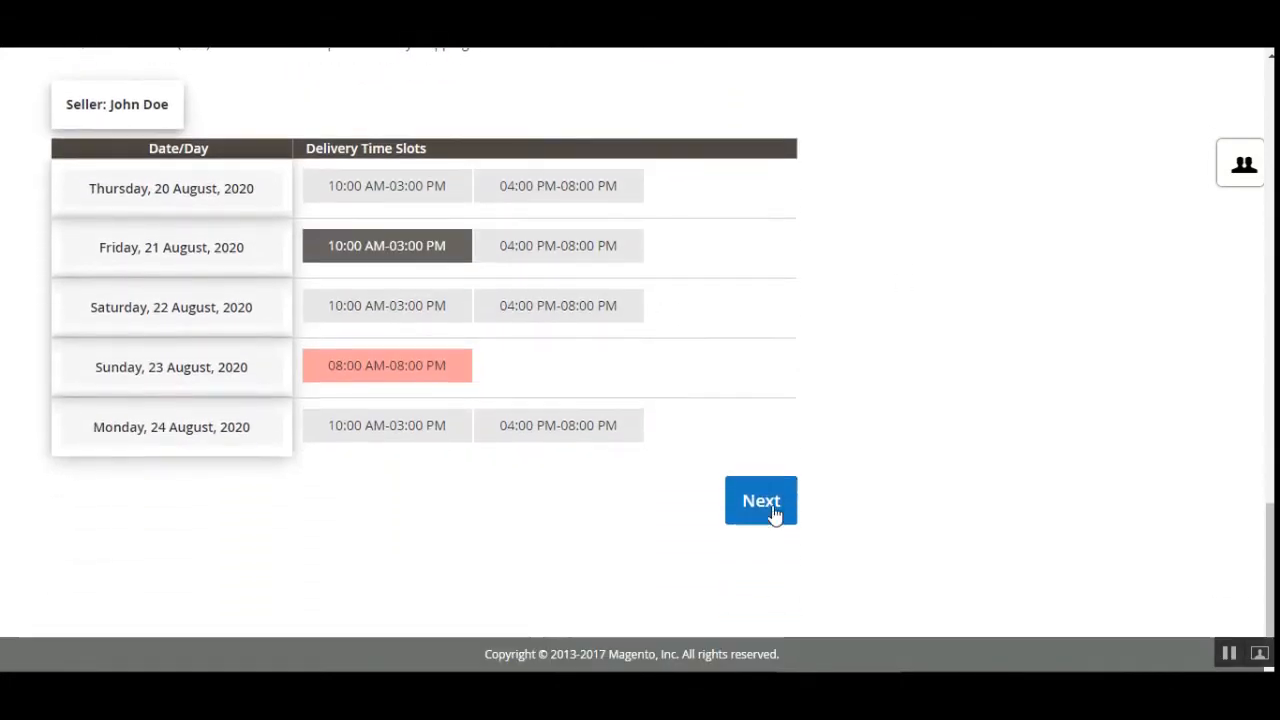
pyautogui.click(770, 510)
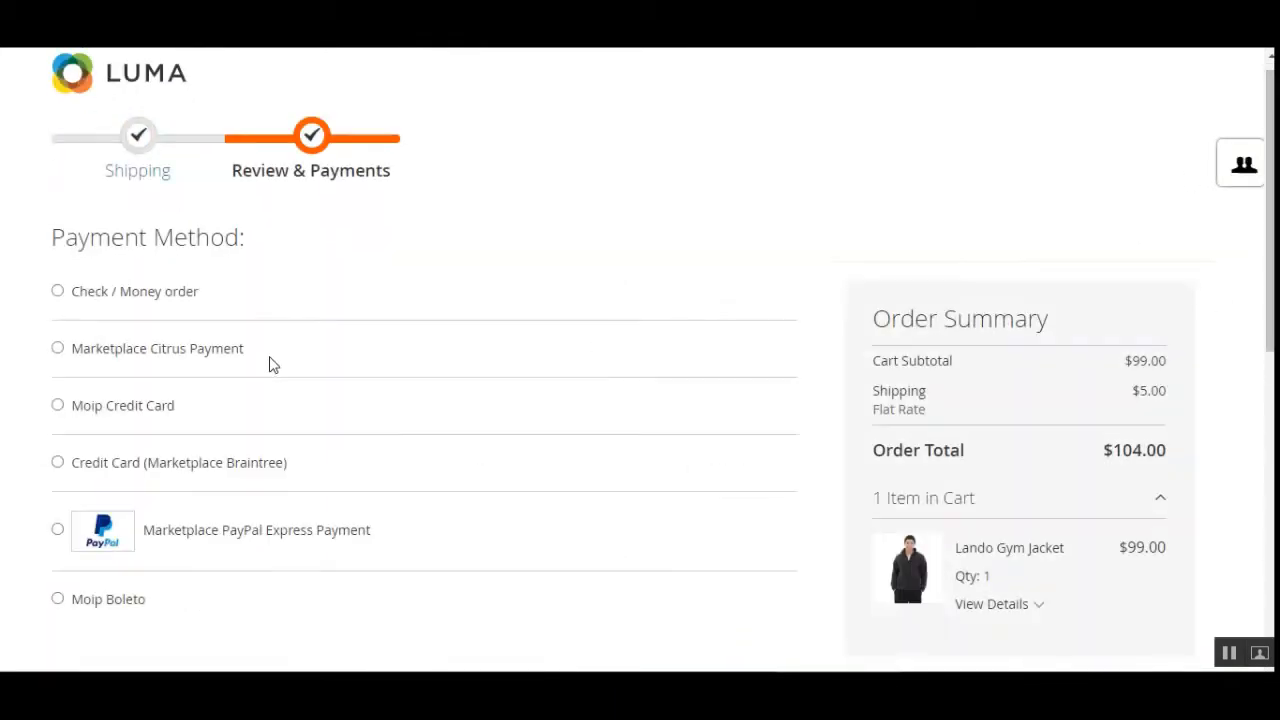
# Step: Select Check / Money order as the payment method and place the order
pyautogui.click(60, 293)
pyautogui.scroll(-4, 737, 374)
pyautogui.click(732, 150)
pyautogui.scroll(1, 1066, 434)
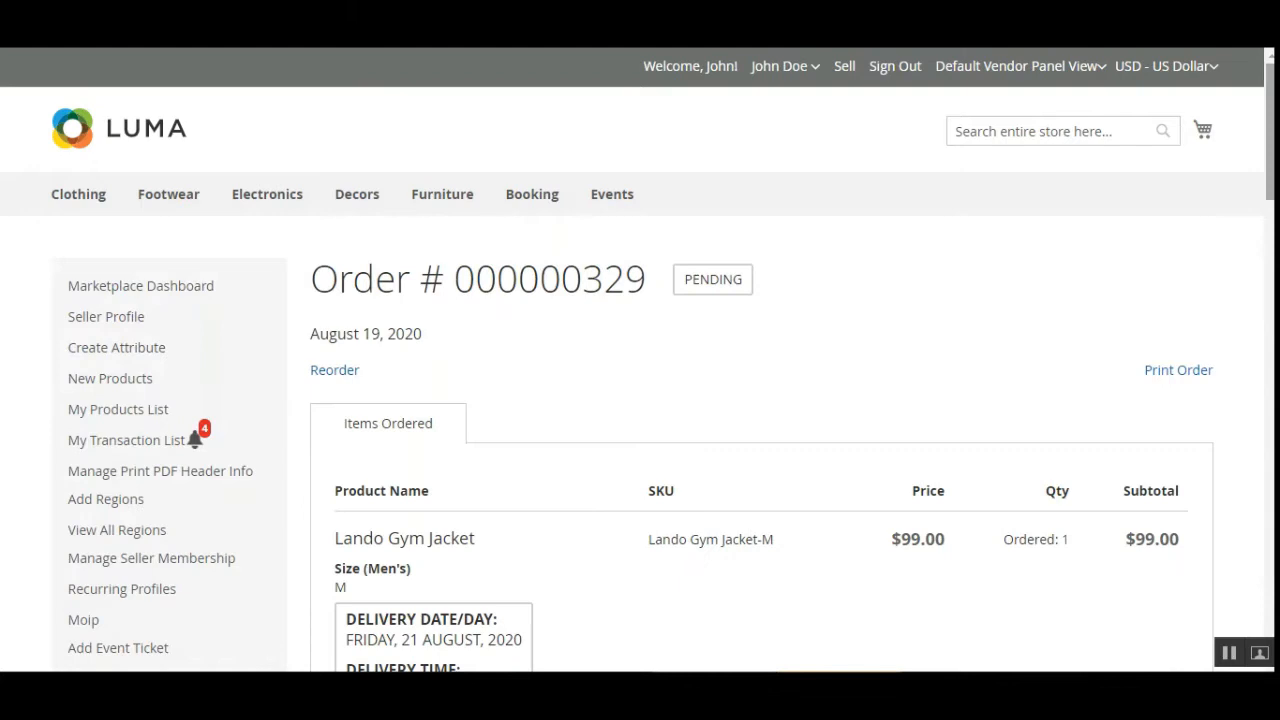
# Step: Review the placed order's details, checking the ordered jacket's size, delivery slot and totals
pyautogui.scroll(-3, 640, 360)
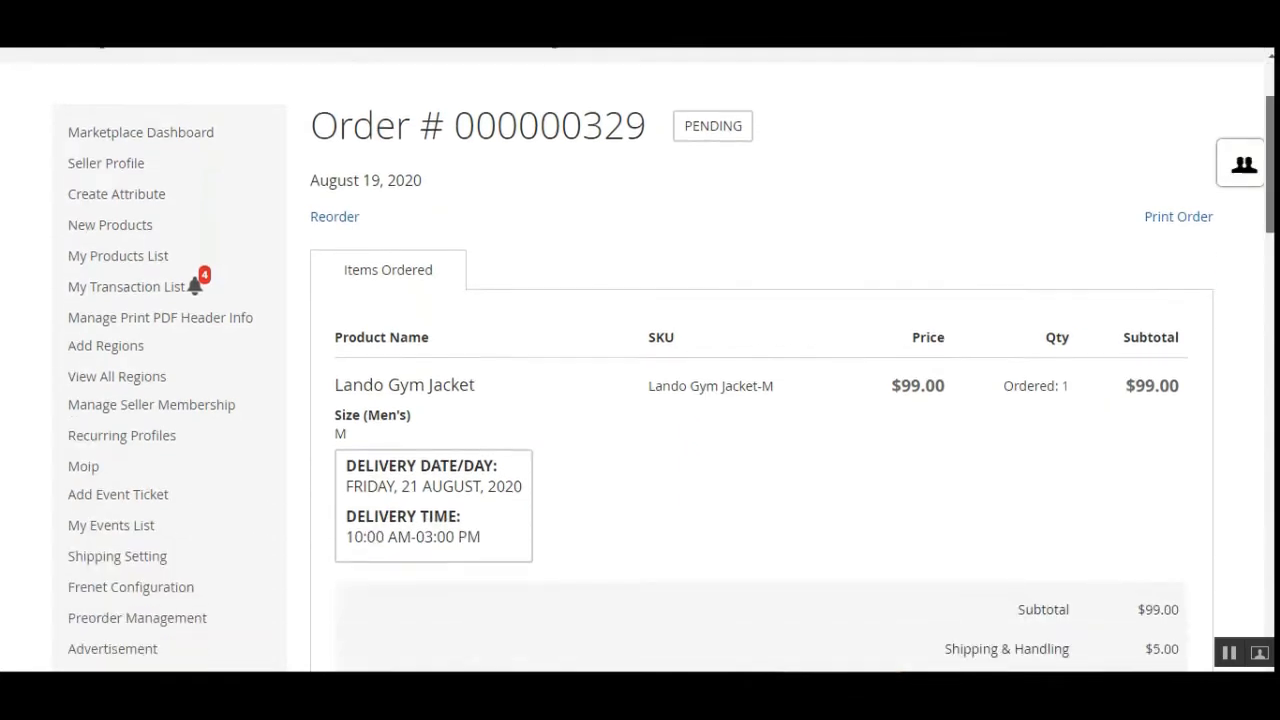
pyautogui.scroll(-2, 640, 360)
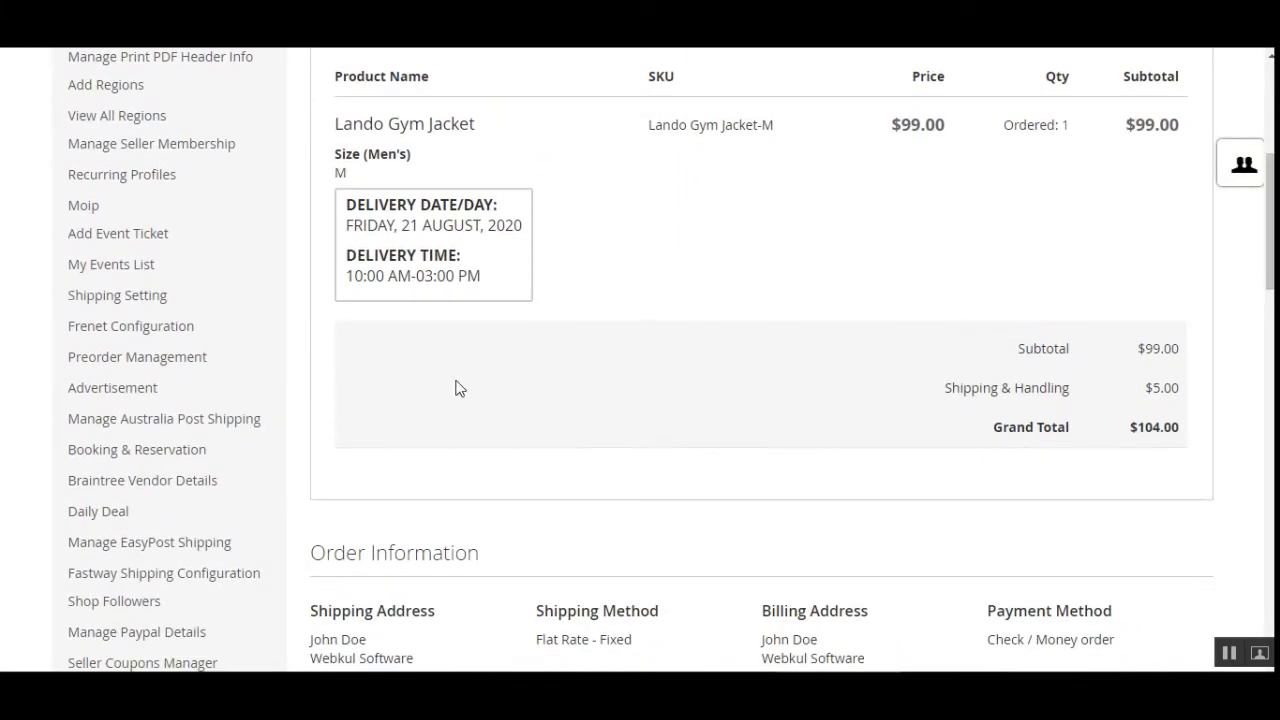
pyautogui.moveTo(335, 153); pyautogui.dragTo(424, 158)
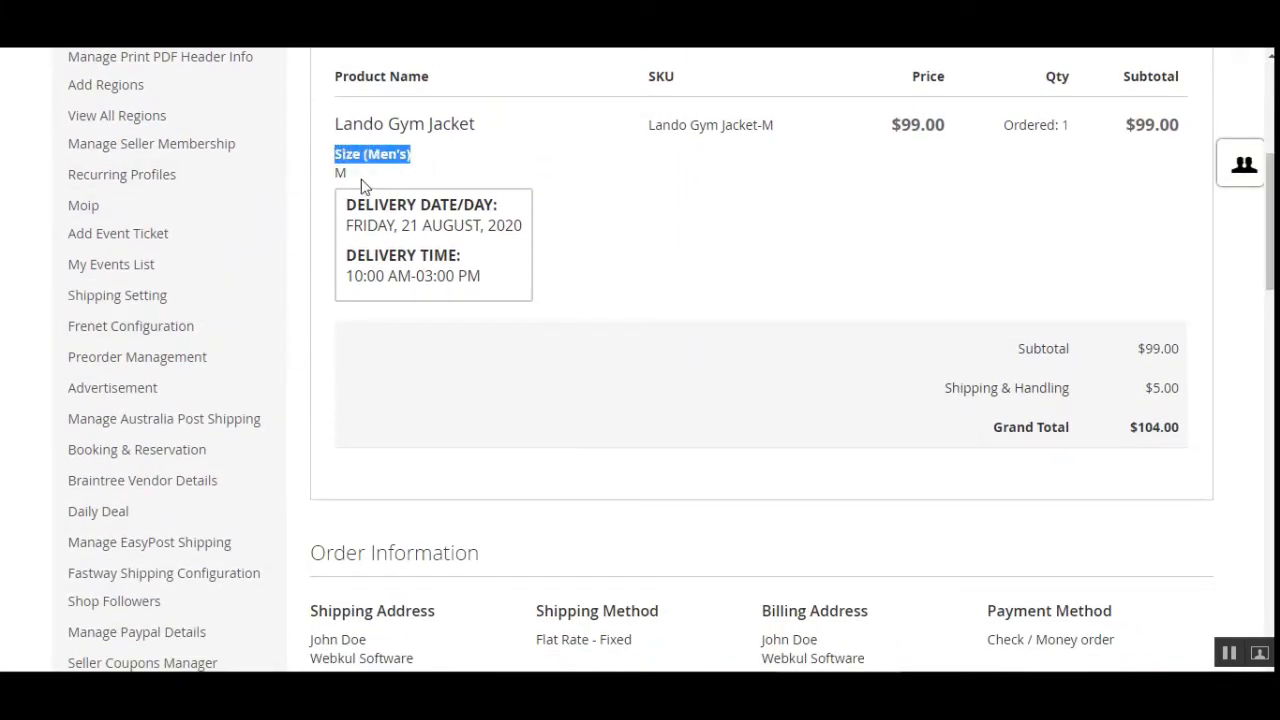
pyautogui.moveTo(334, 178); pyautogui.dragTo(406, 163)
pyautogui.click(406, 163)
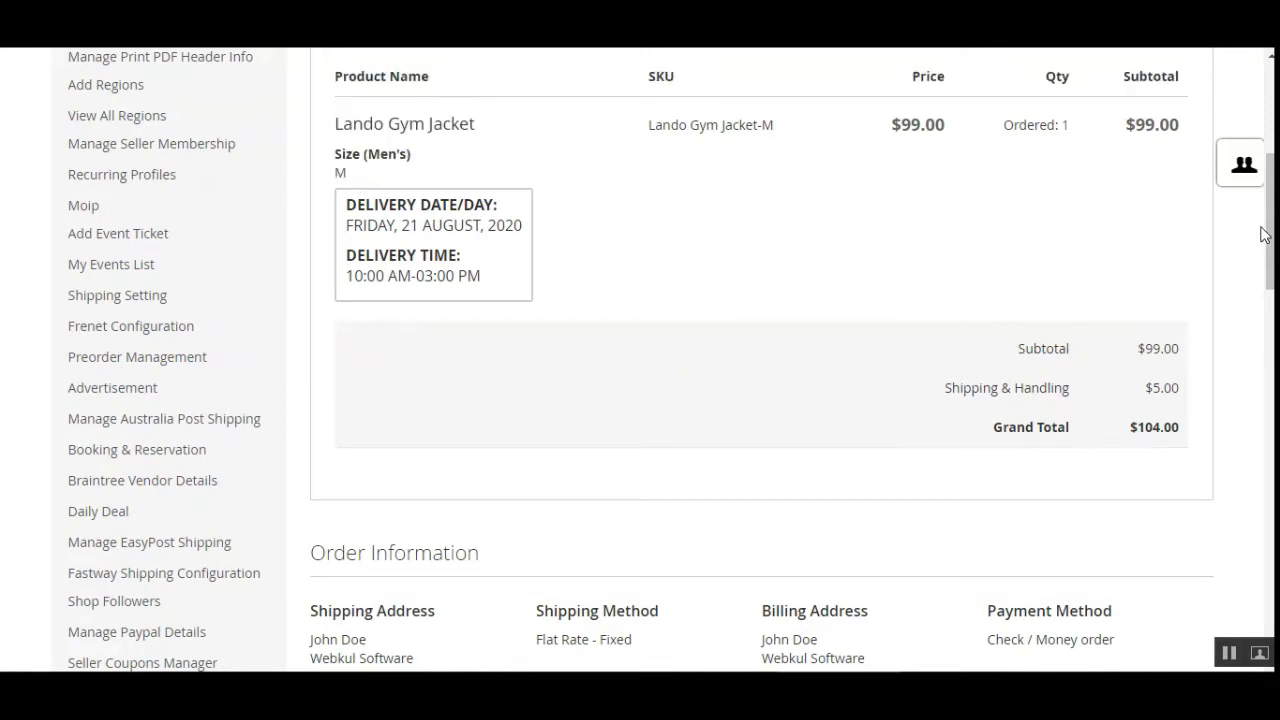
pyautogui.scroll(5, 1261, 235)
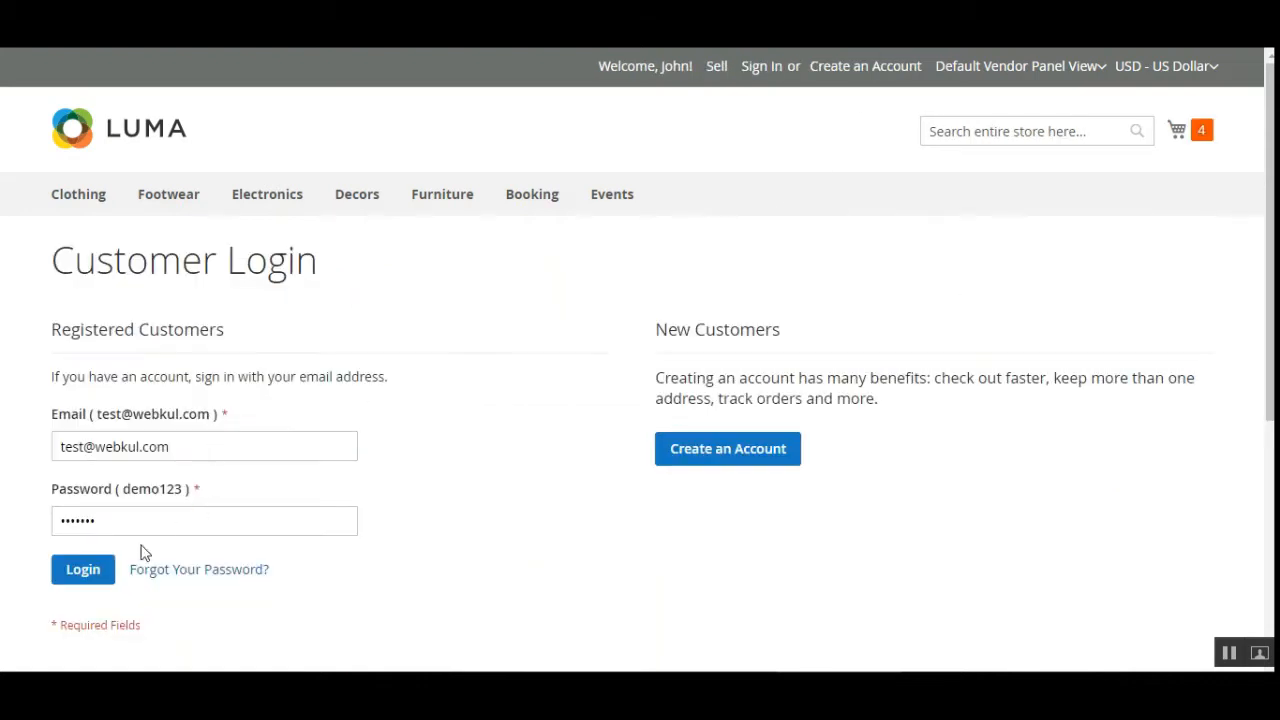
# Step: Log in to the seller account with the prefilled credentials and open its Size Chart templates page
pyautogui.click(86, 577)
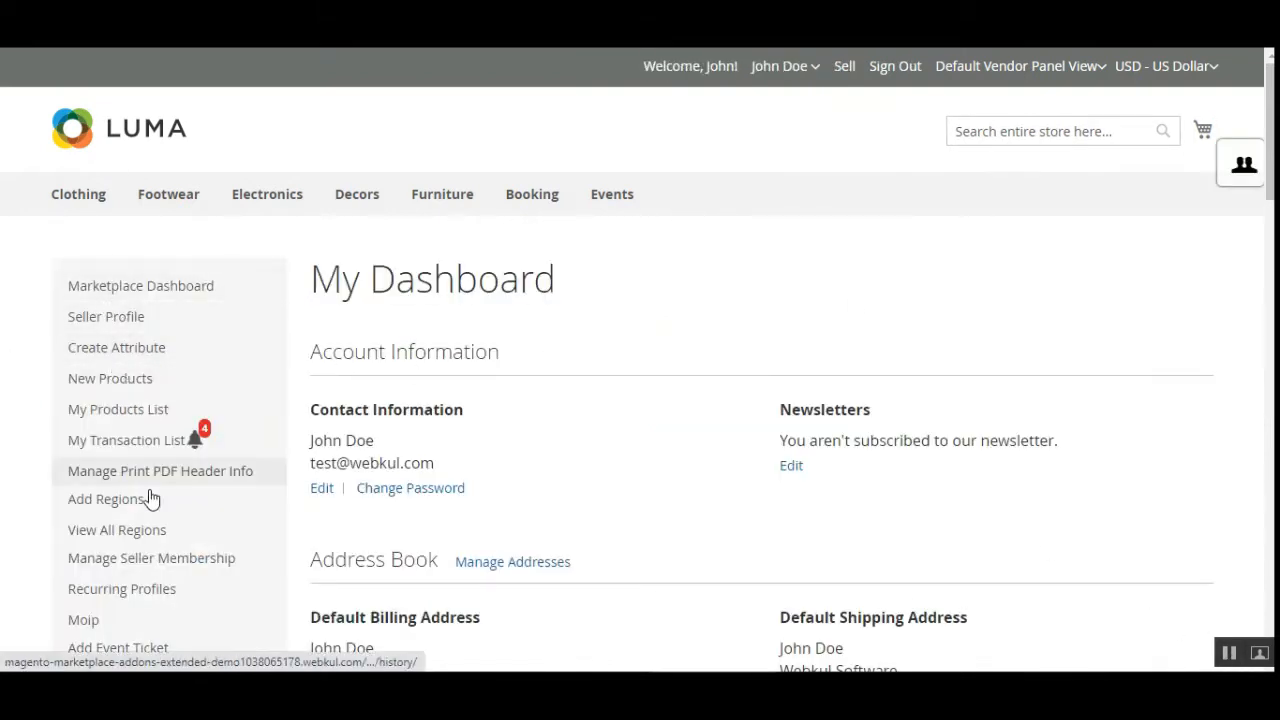
pyautogui.scroll(-3, 640, 360)
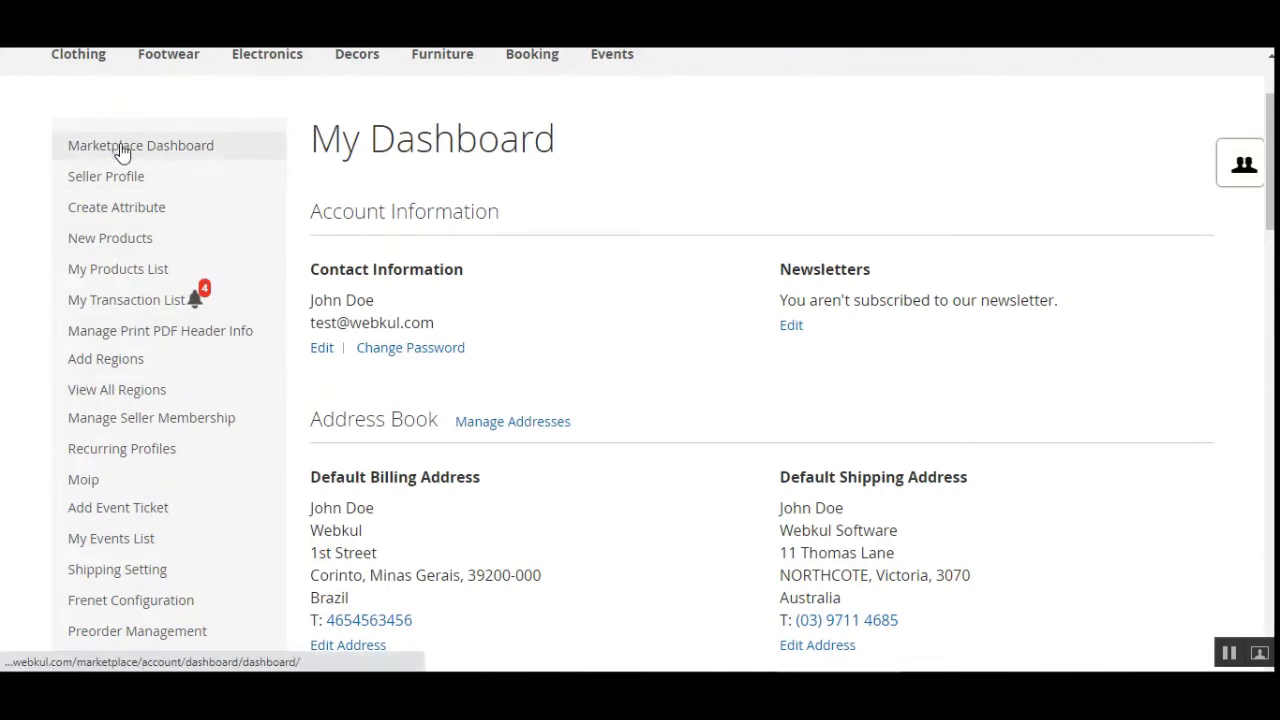
pyautogui.scroll(-6, 155, 550)
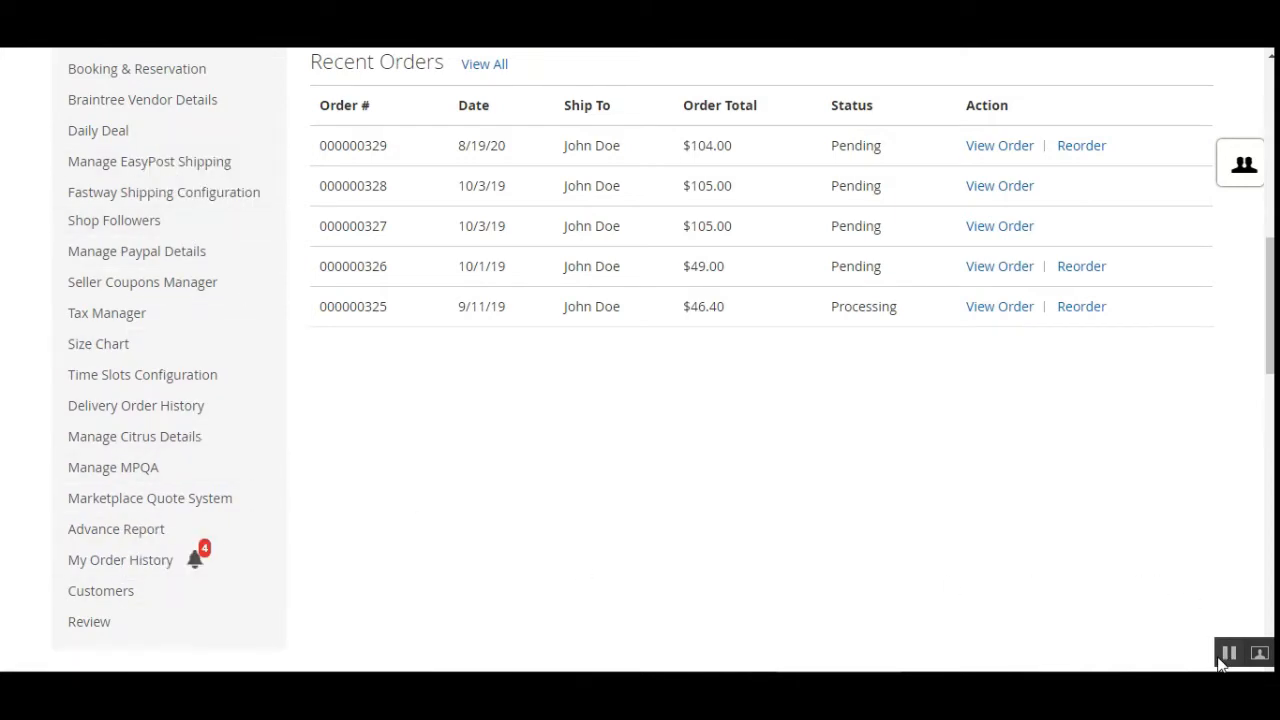
pyautogui.rightClick(133, 348)
pyautogui.click(224, 358)
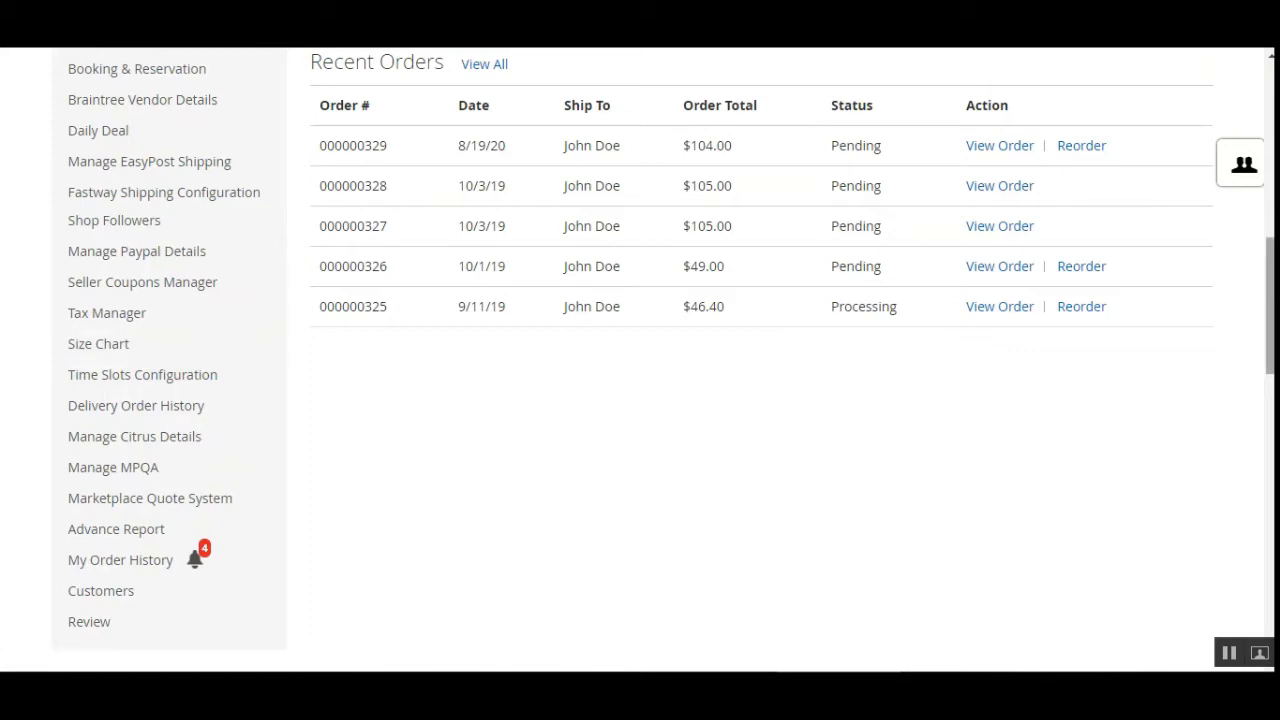
pyautogui.moveTo(1270, 315); pyautogui.dragTo(1270, 138)
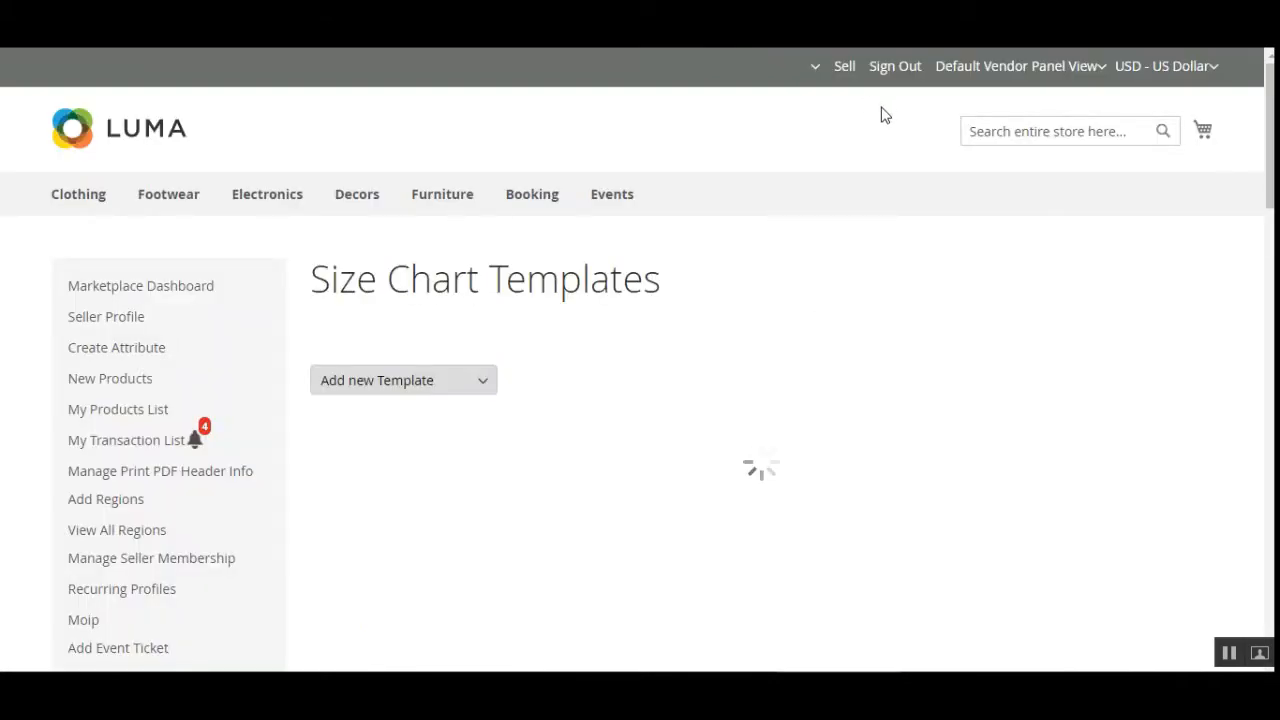
# Step: Examine the size chart templates list, including the template types and the available bulk actions
pyautogui.scroll(-3, 563, 48)
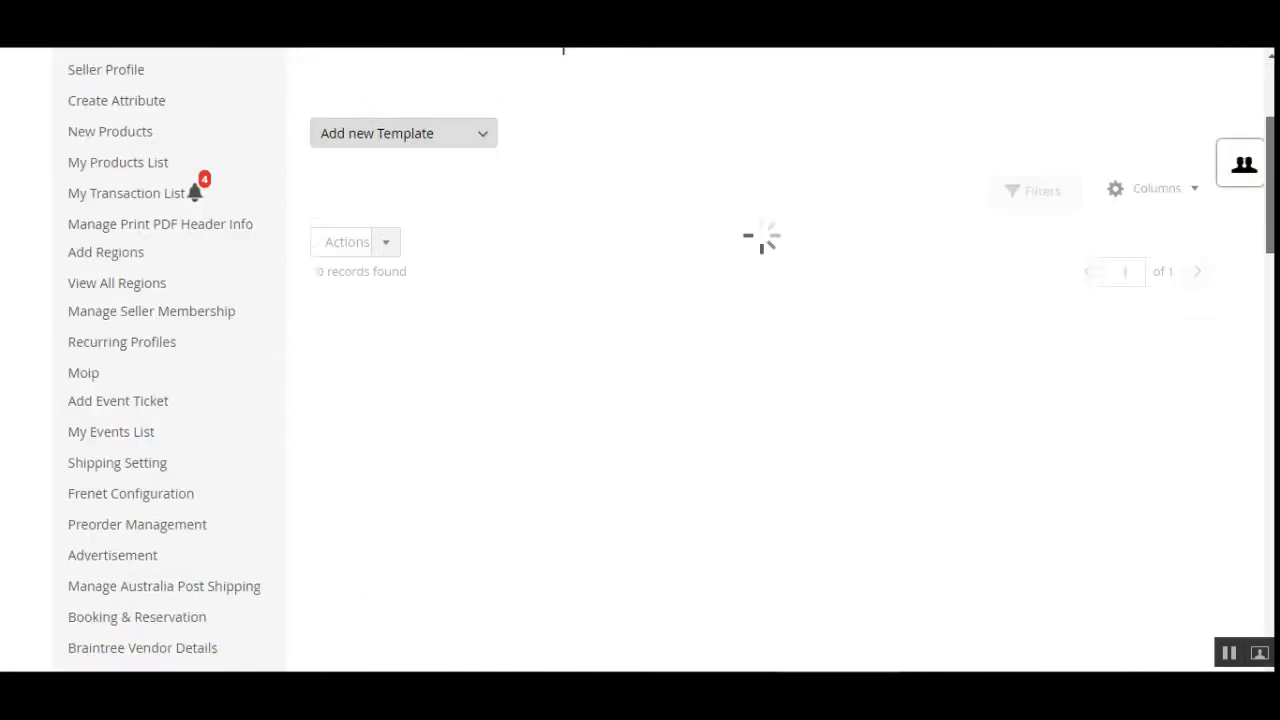
pyautogui.scroll(-7, 563, 48)
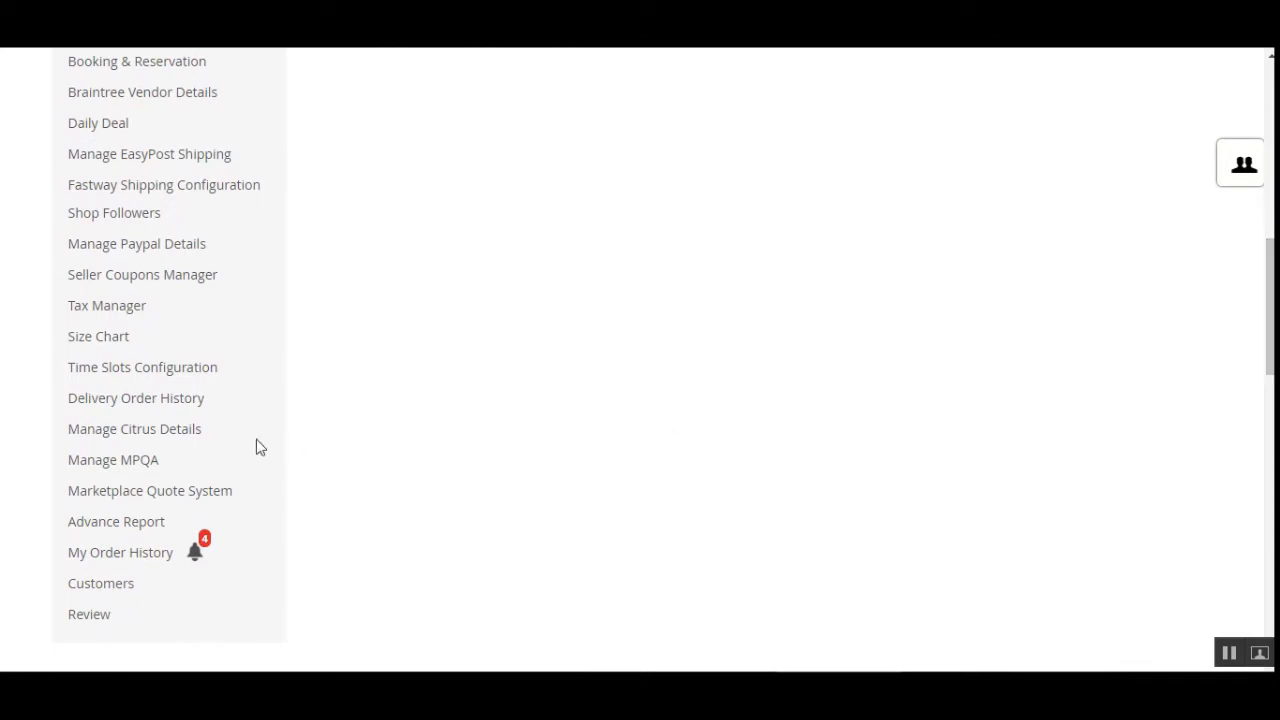
pyautogui.moveTo(1270, 302); pyautogui.dragTo(1270, 165)
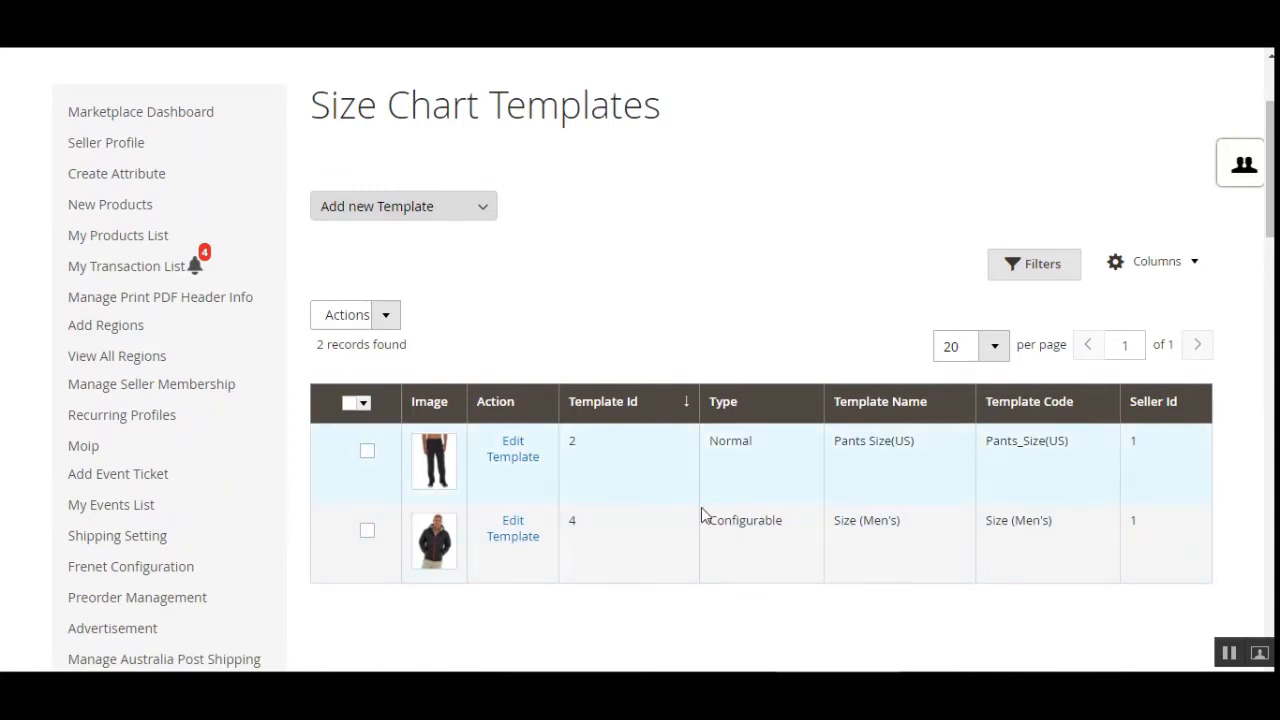
pyautogui.moveTo(733, 522); pyautogui.dragTo(787, 530)
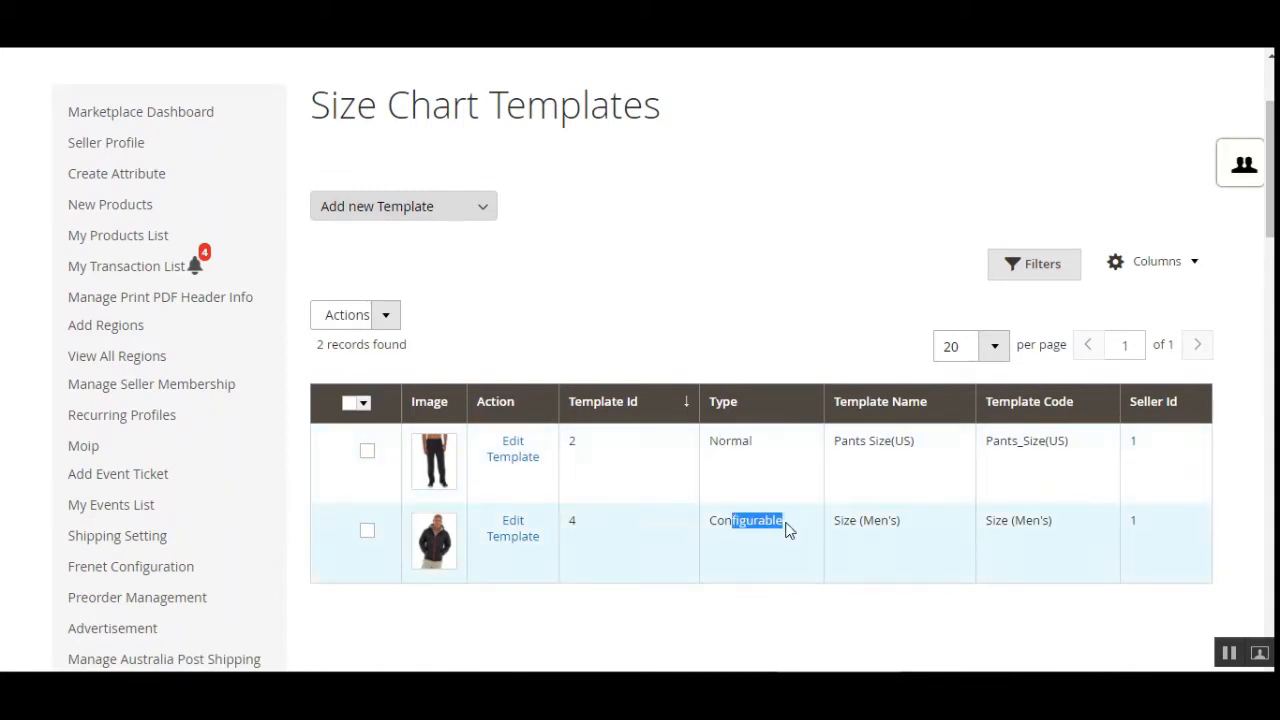
pyautogui.click(826, 637)
pyautogui.click(387, 318)
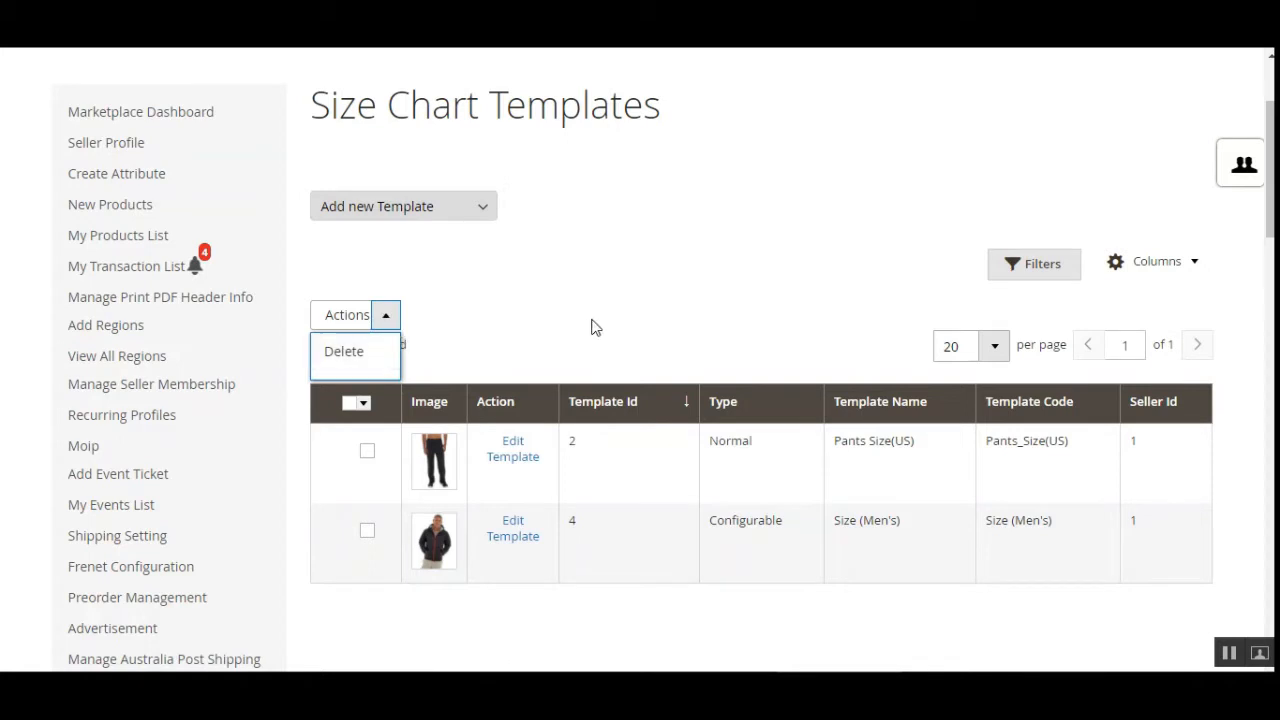
pyautogui.click(553, 349)
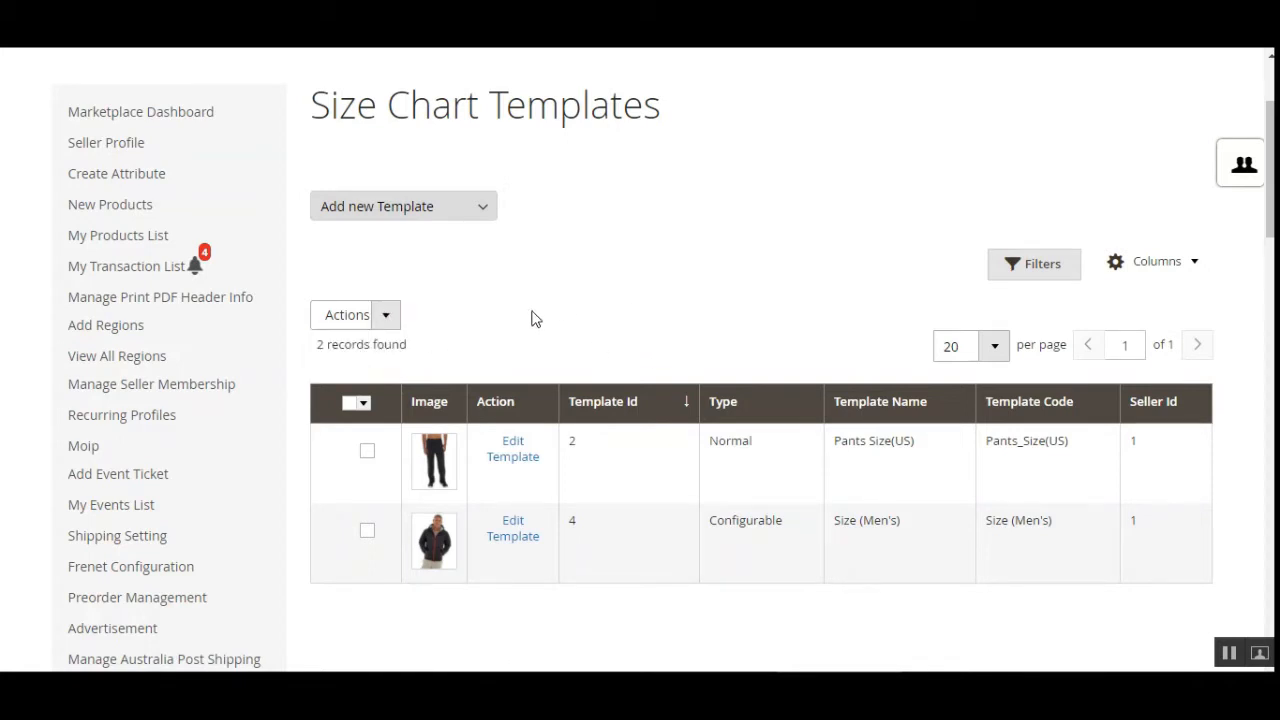
# Step: Start a new size chart template of type Normal and look over its form fields
pyautogui.click(483, 211)
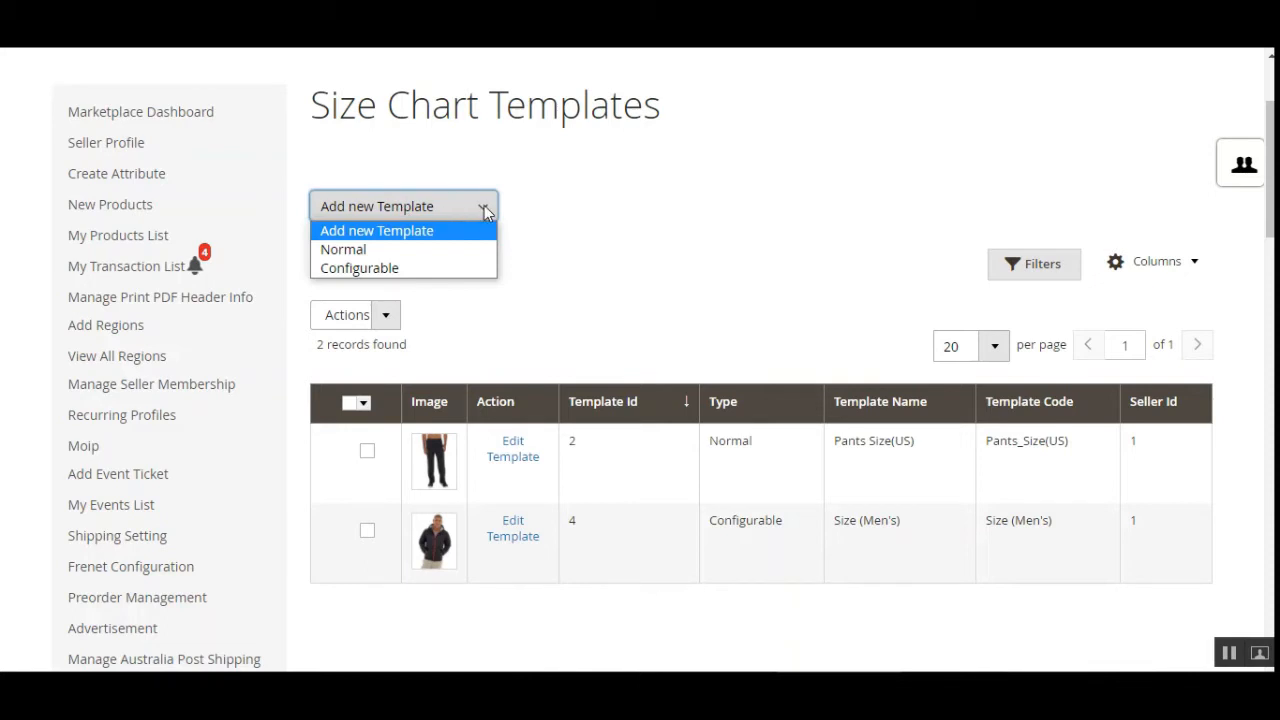
pyautogui.click(378, 252)
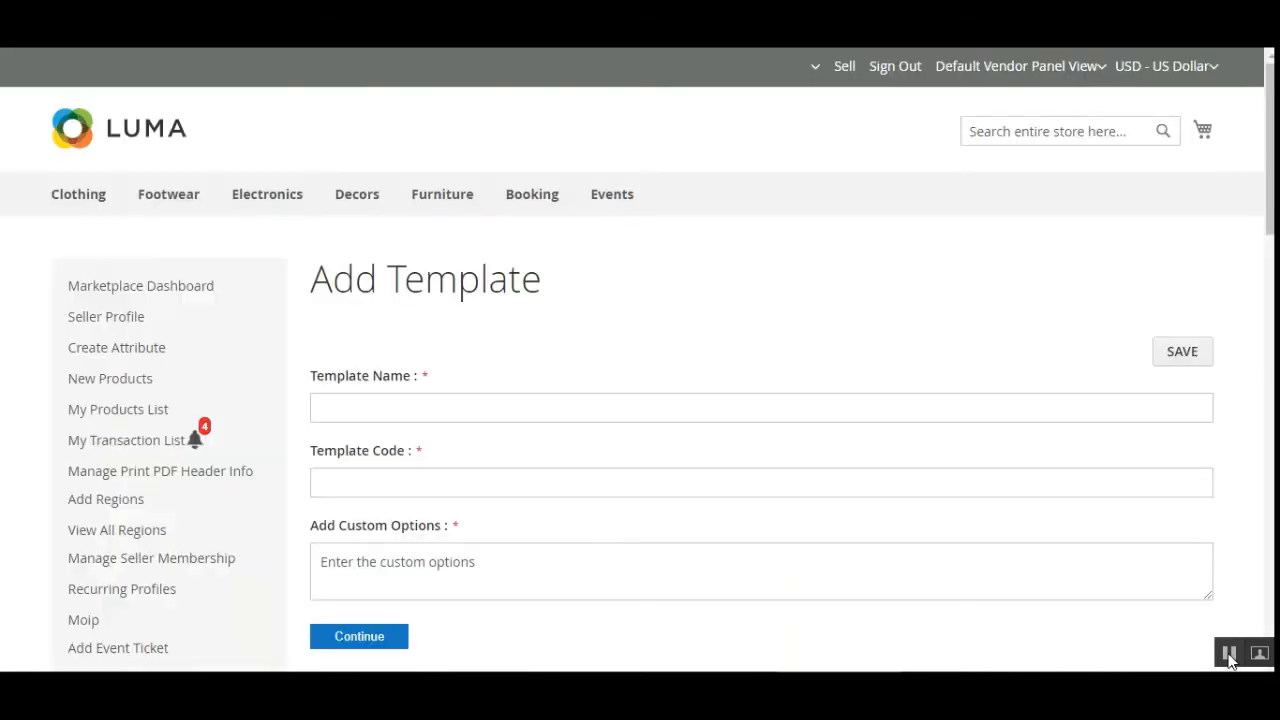
pyautogui.moveTo(1270, 185)
pyautogui.mouseDown()
pyautogui.moveTo(1270, 255)
pyautogui.moveTo(1271, 185)
pyautogui.mouseUp()
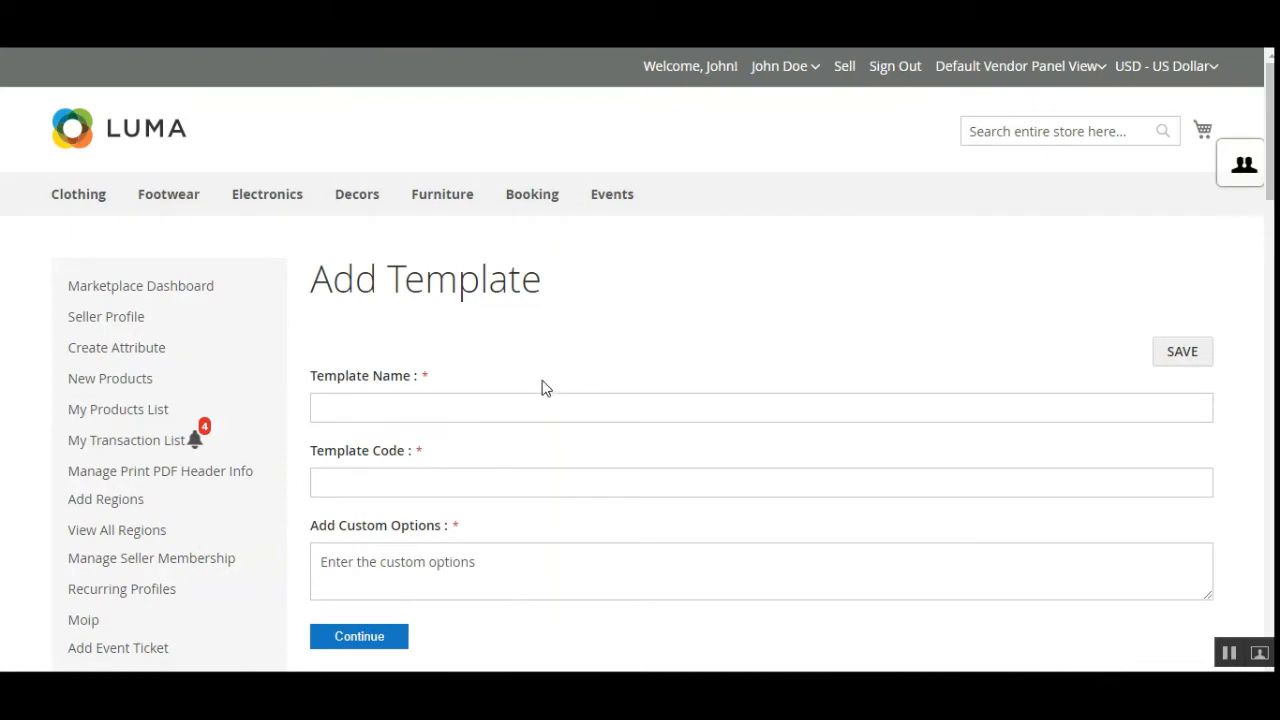
pyautogui.scroll(-1, 753, 400)
pyautogui.scroll(-3, 437, 260)
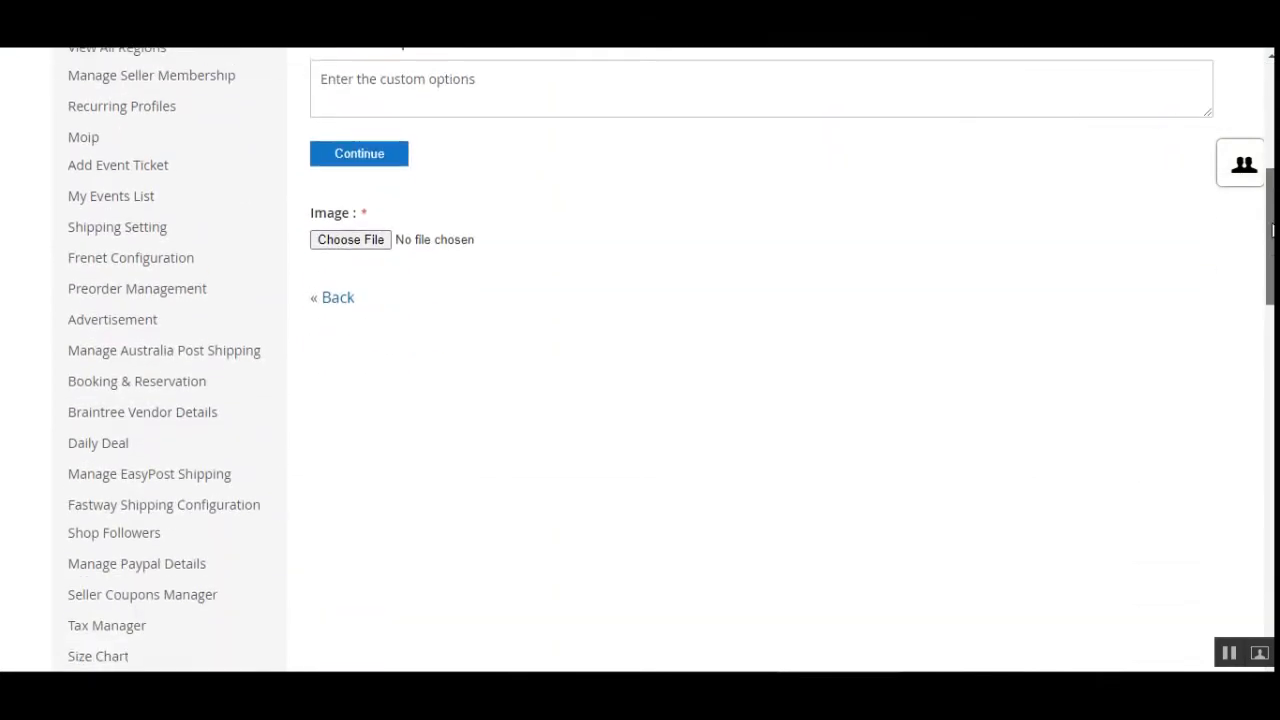
pyautogui.scroll(4, 437, 260)
pyautogui.moveTo(1269, 192); pyautogui.dragTo(1269, 388)
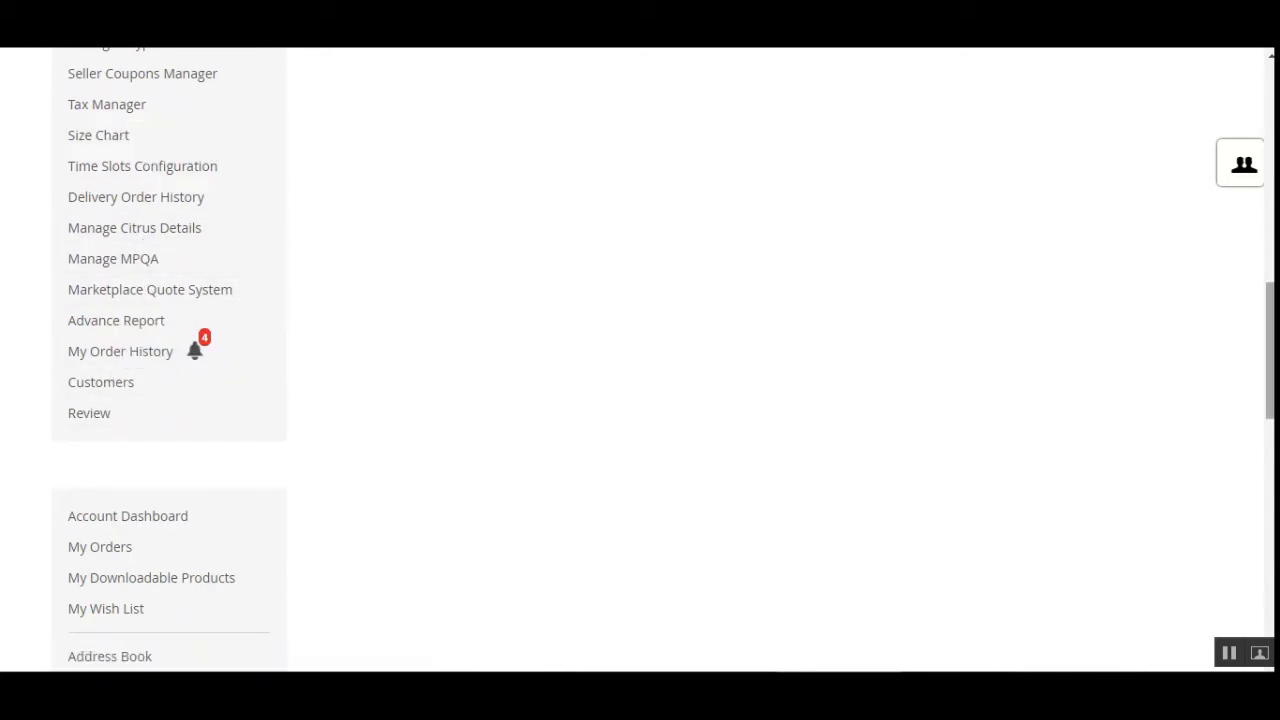
pyautogui.scroll(10, 130, 470)
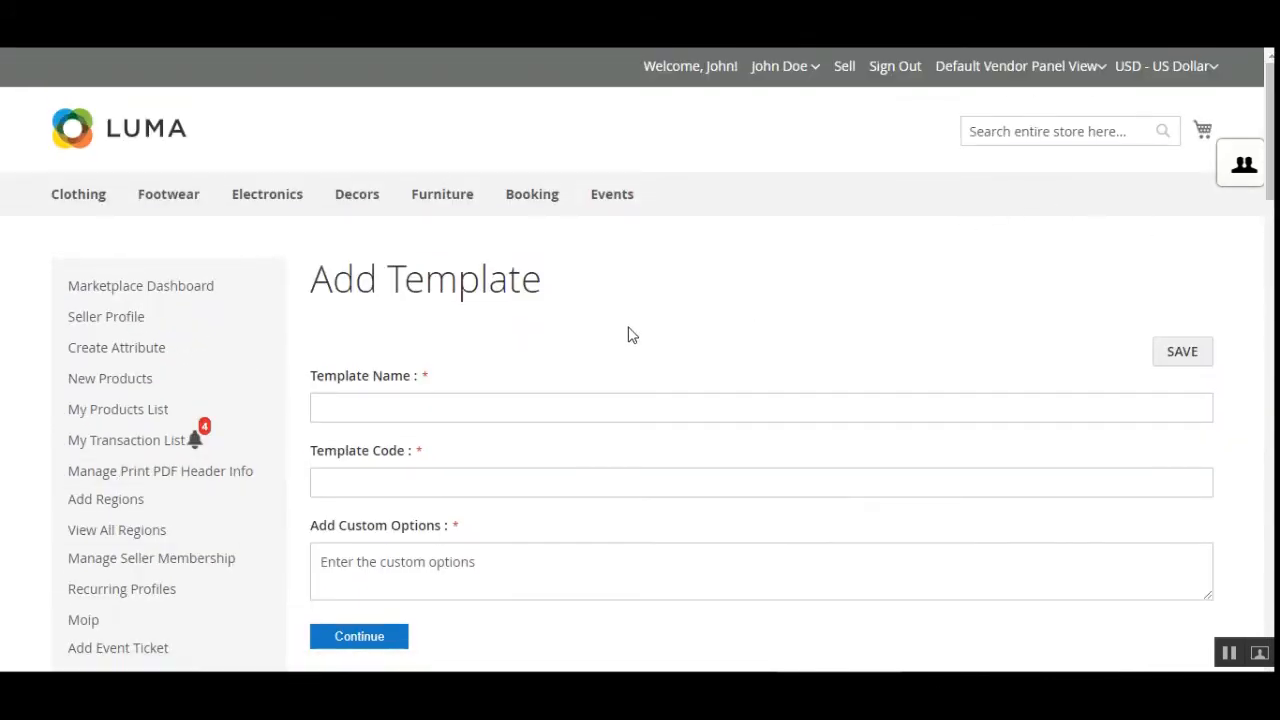
pyautogui.moveTo(1270, 178); pyautogui.dragTo(1270, 178)
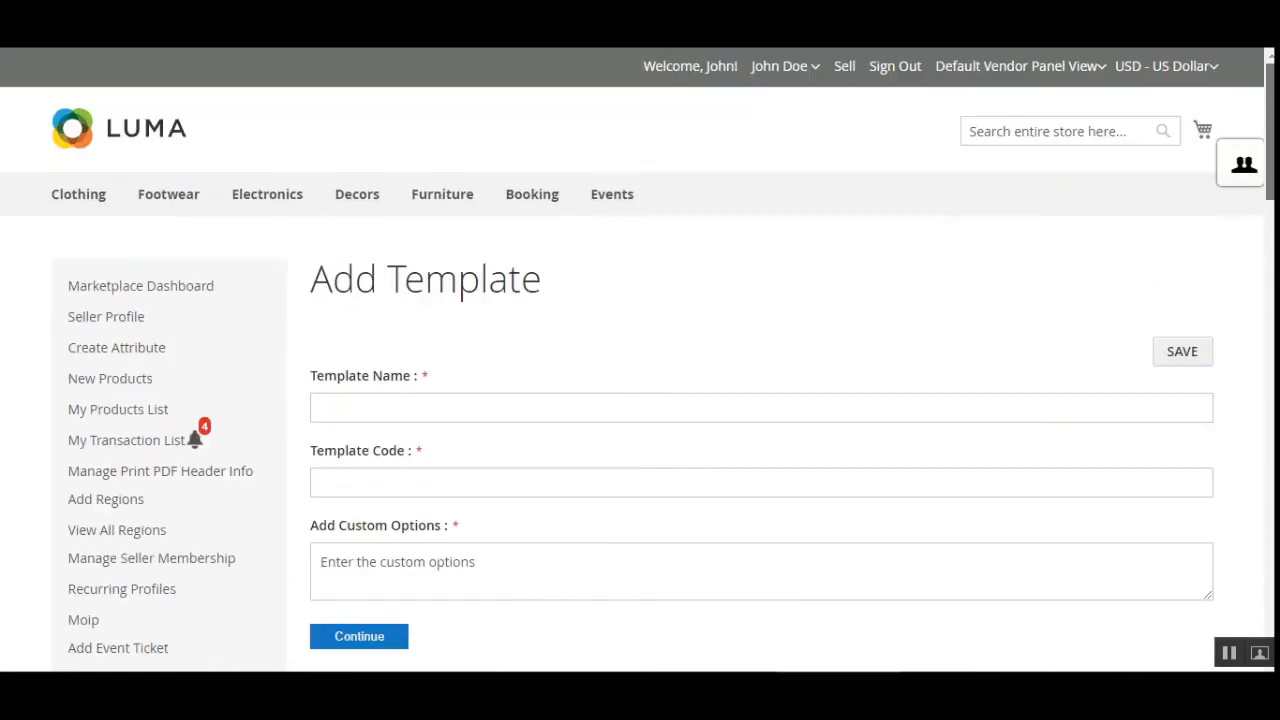
# Step: Name the new template Pants Size(US) and set its template code to temp_code
pyautogui.click(379, 423)
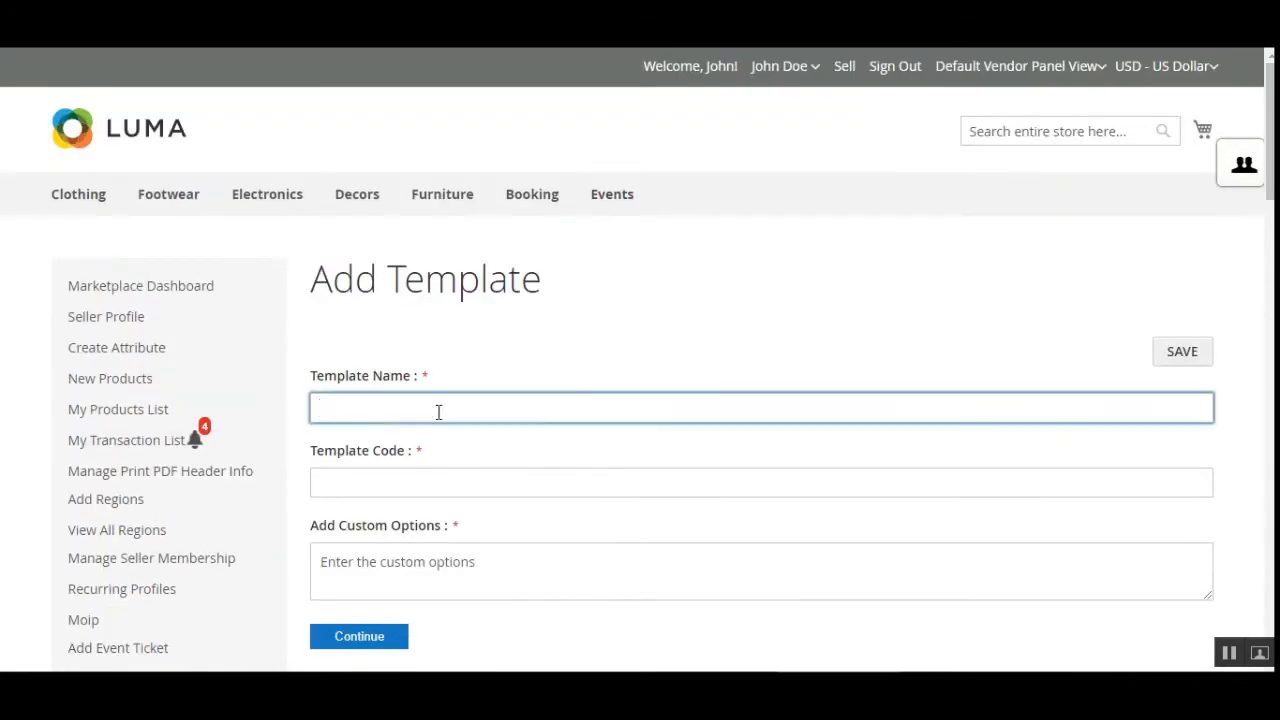
pyautogui.write('Pants Size(US)')
pyautogui.click(375, 482)
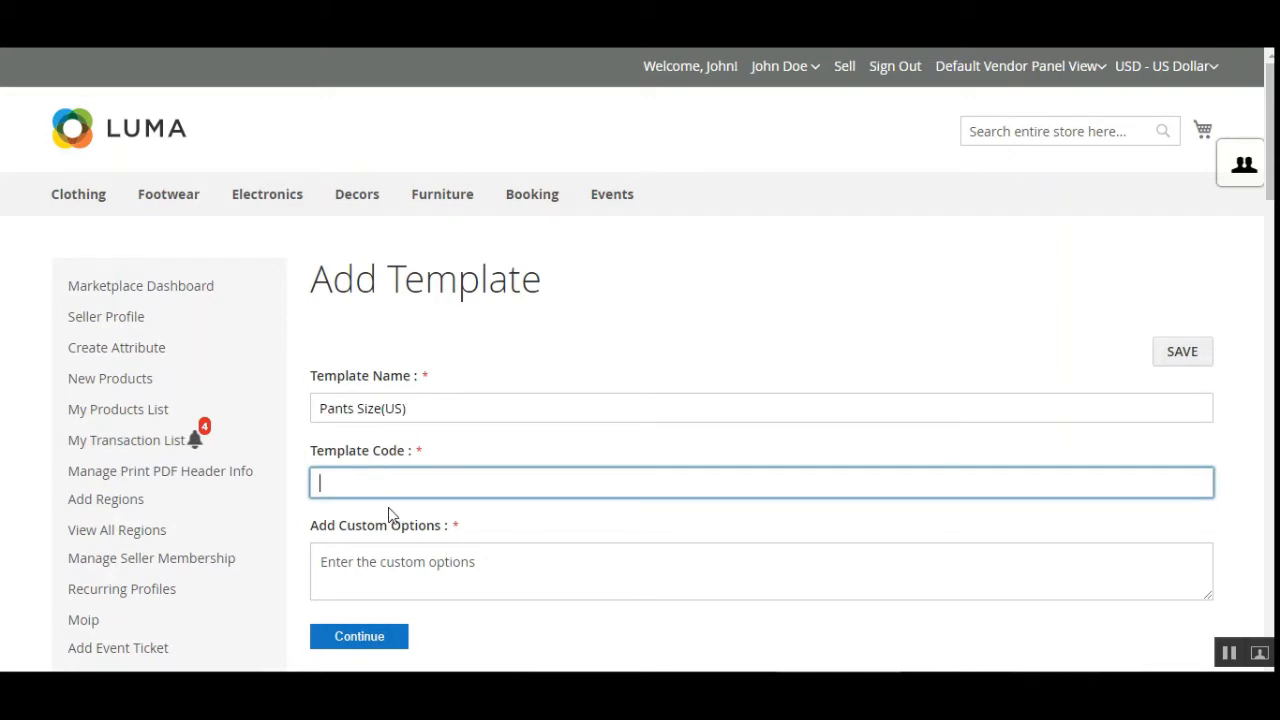
pyautogui.write('temp_code')
# Step: Add the custom options Waist, Length to the template and continue to its size table
pyautogui.scroll(-1, 995, 286)
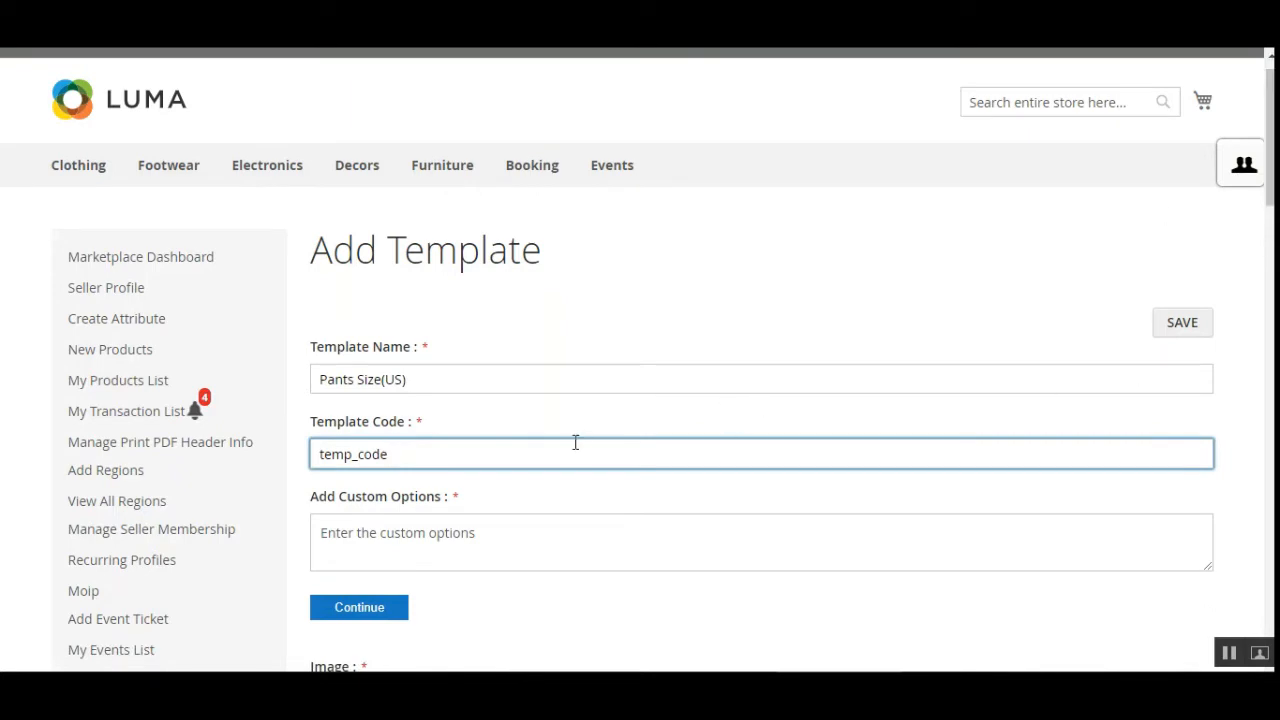
pyautogui.scroll(-2, 493, 521)
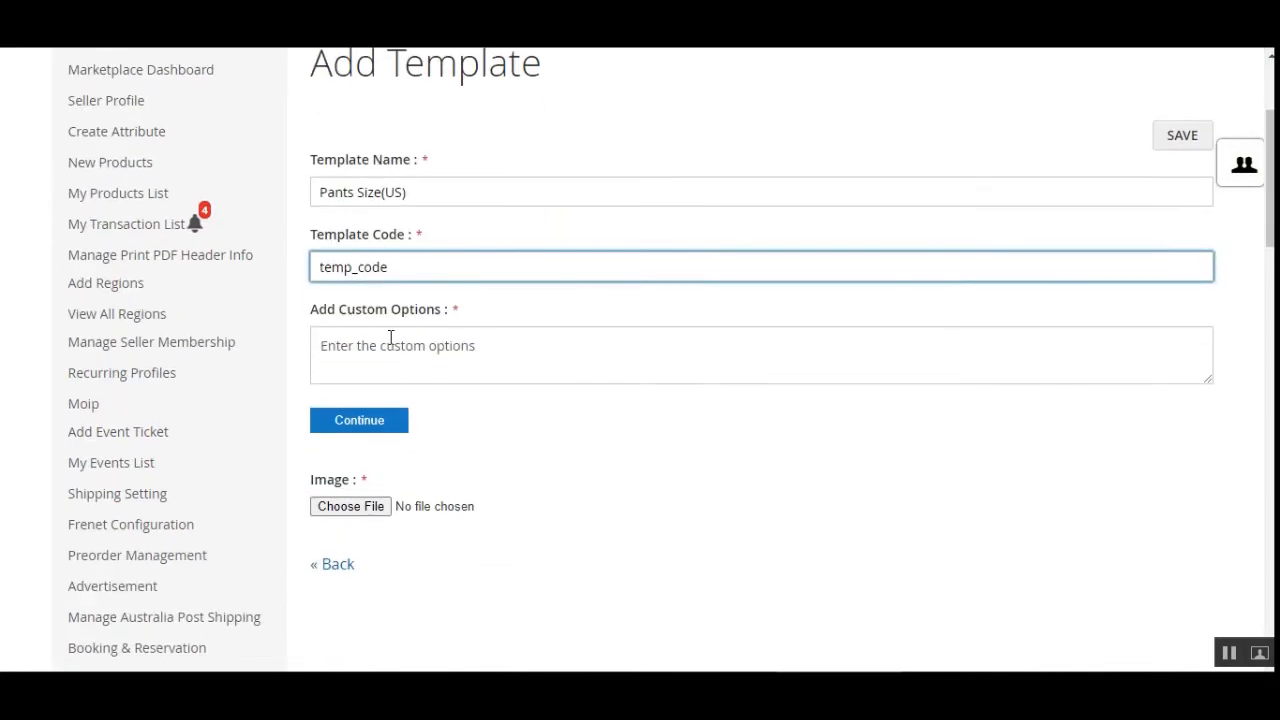
pyautogui.click(457, 338)
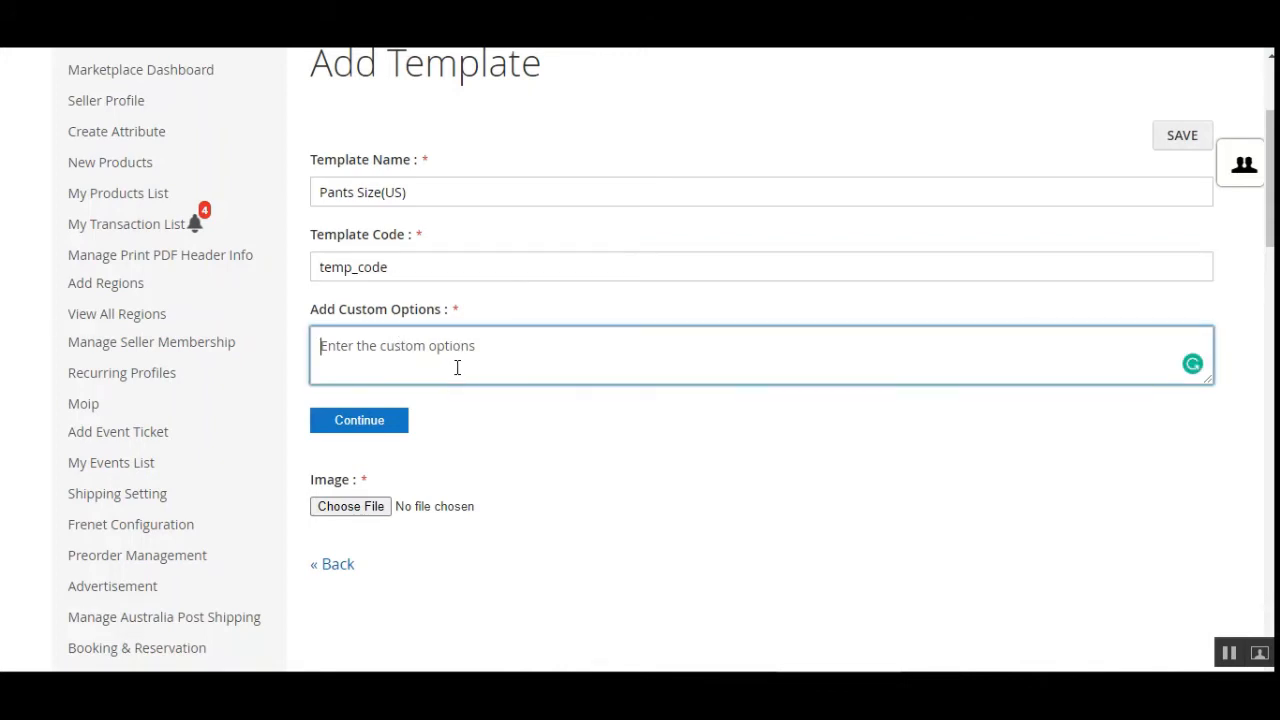
pyautogui.write('Waist, Length')
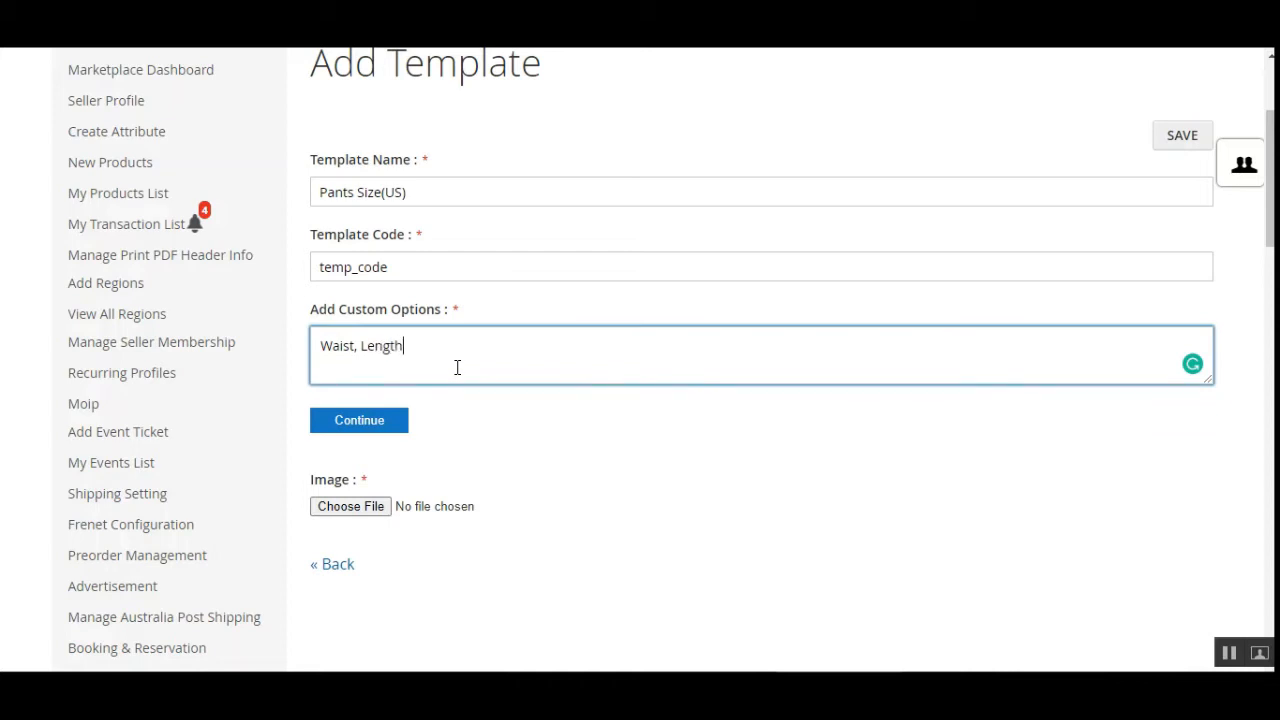
pyautogui.click(379, 425)
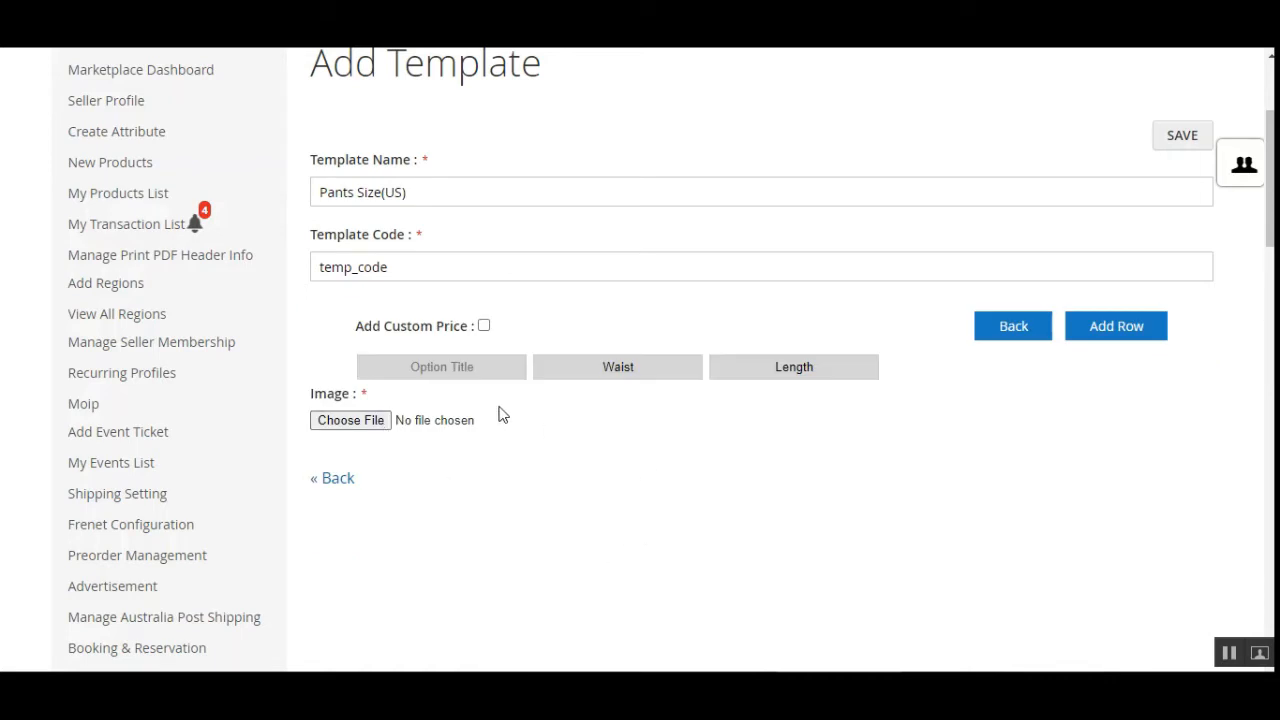
# Step: Title the option column of the size table Check Size
pyautogui.moveTo(604, 370); pyautogui.dragTo(640, 369)
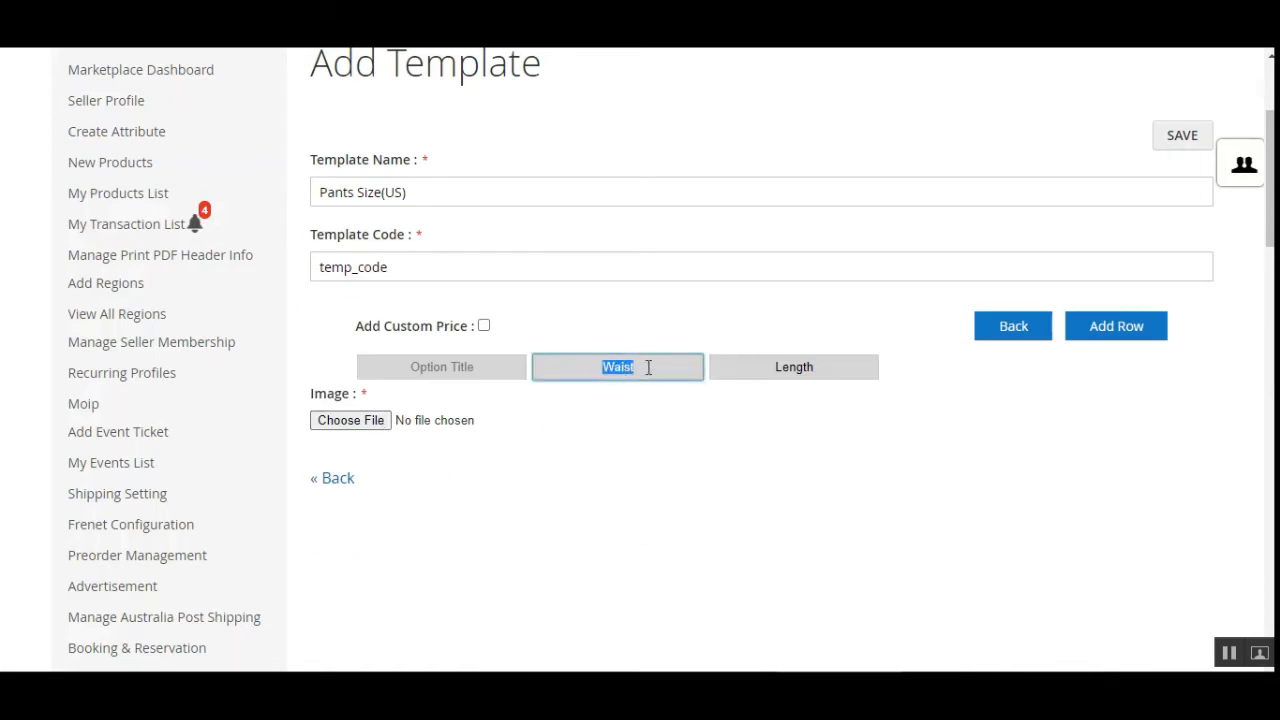
pyautogui.click(648, 367)
pyautogui.click(444, 369)
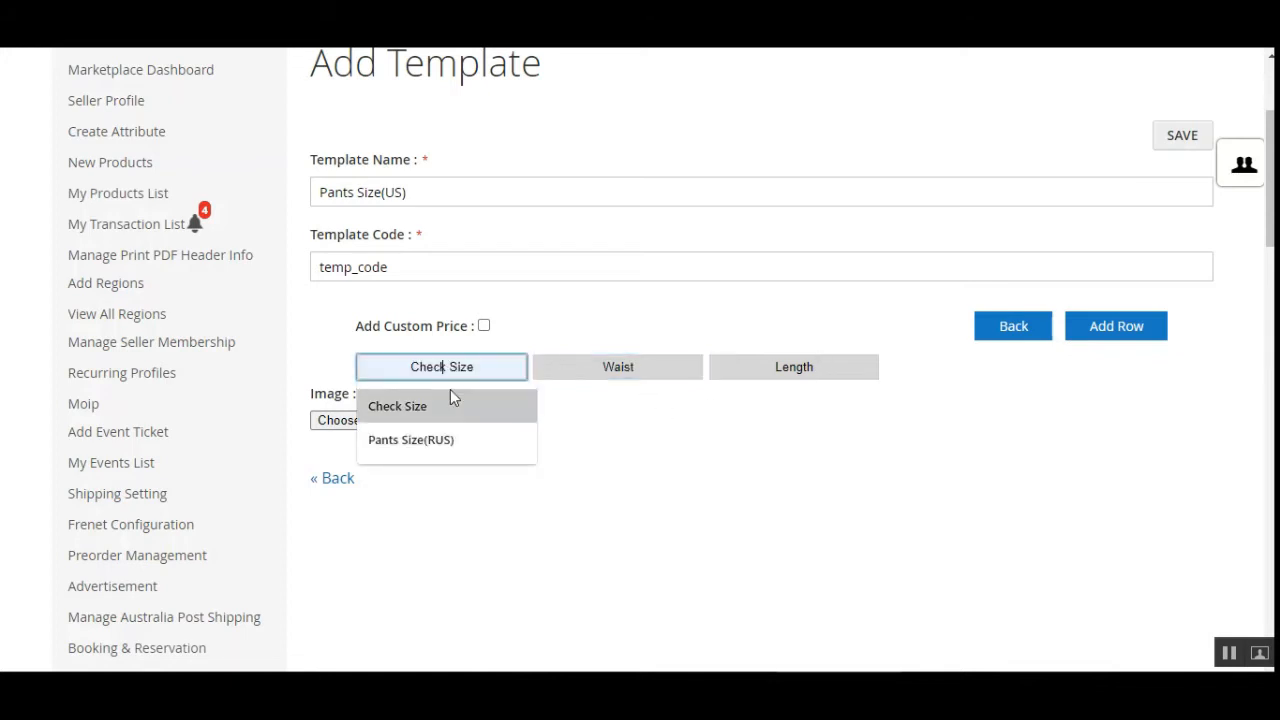
pyautogui.click(556, 506)
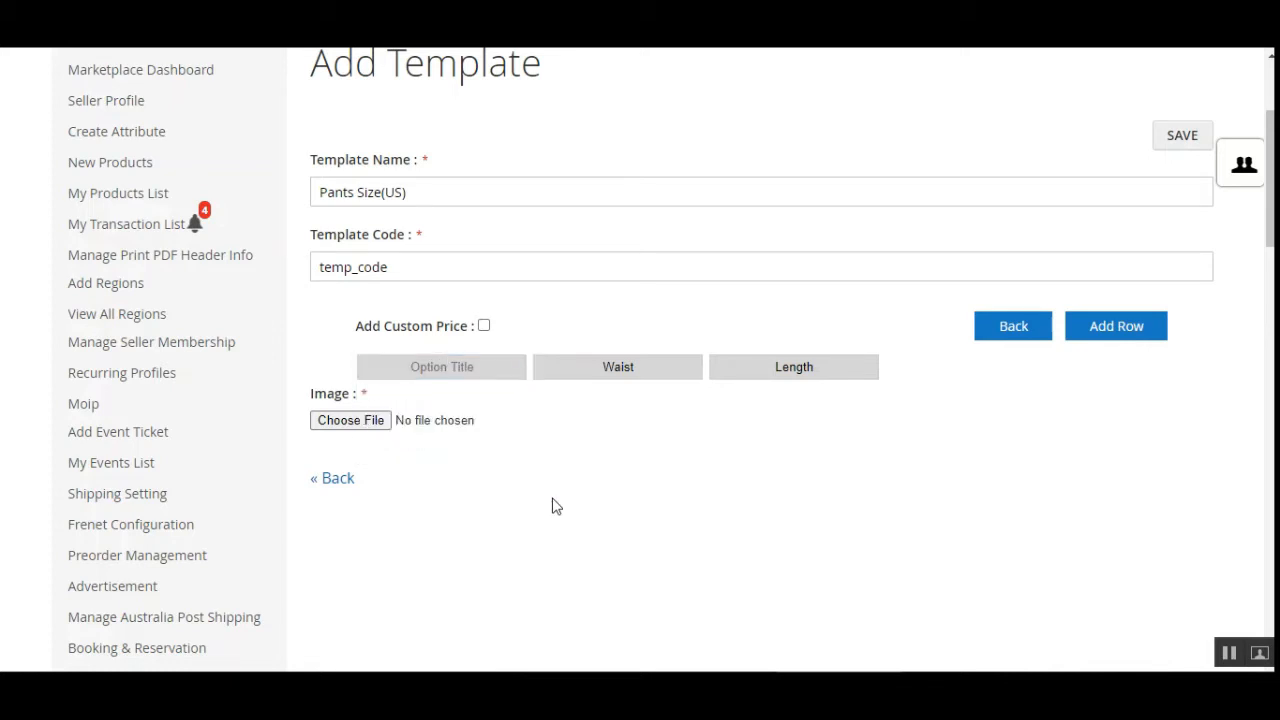
pyautogui.click(455, 368)
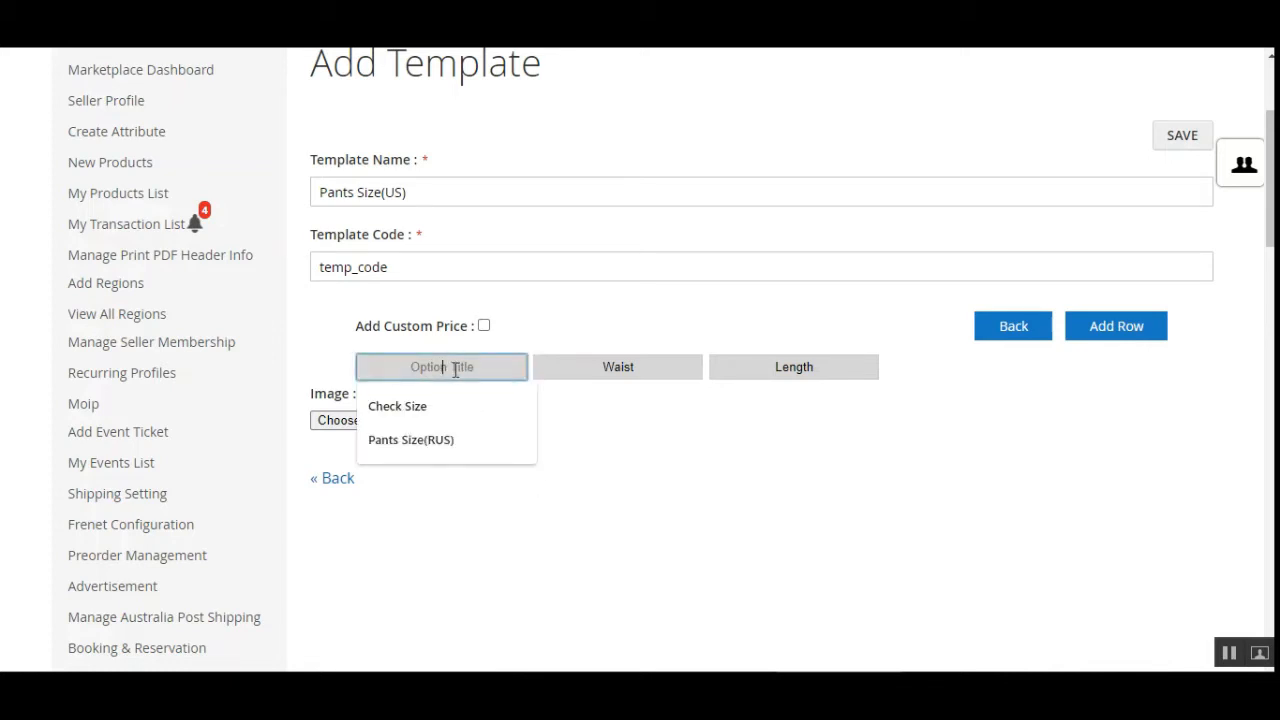
pyautogui.click(441, 418)
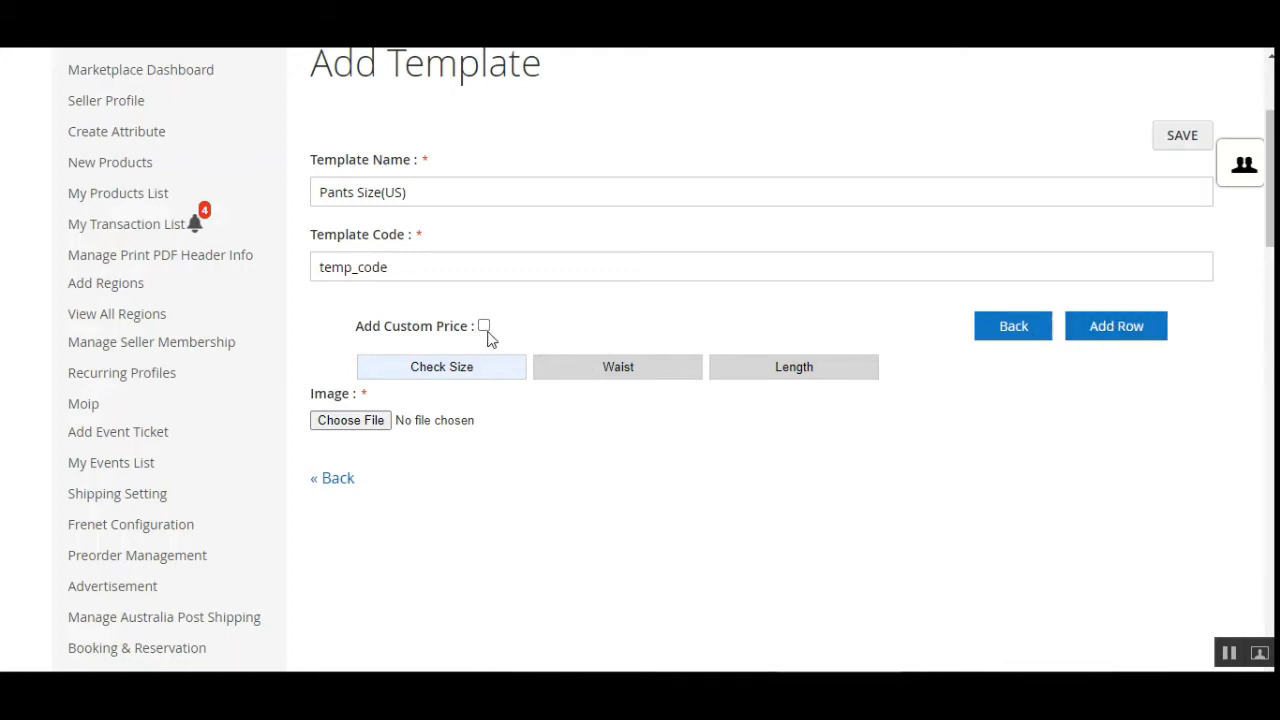
# Step: Add a first row to the size table with Waist 23 and Length 45
pyautogui.click(1108, 338)
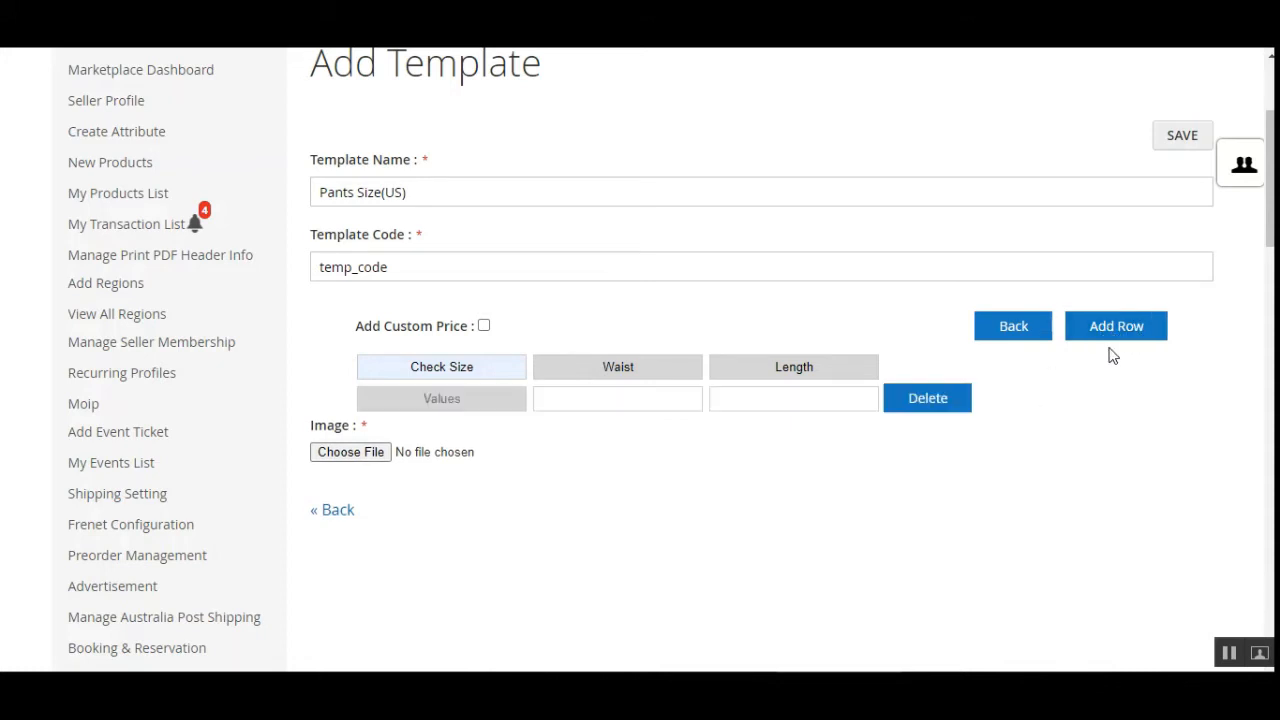
pyautogui.click(458, 399)
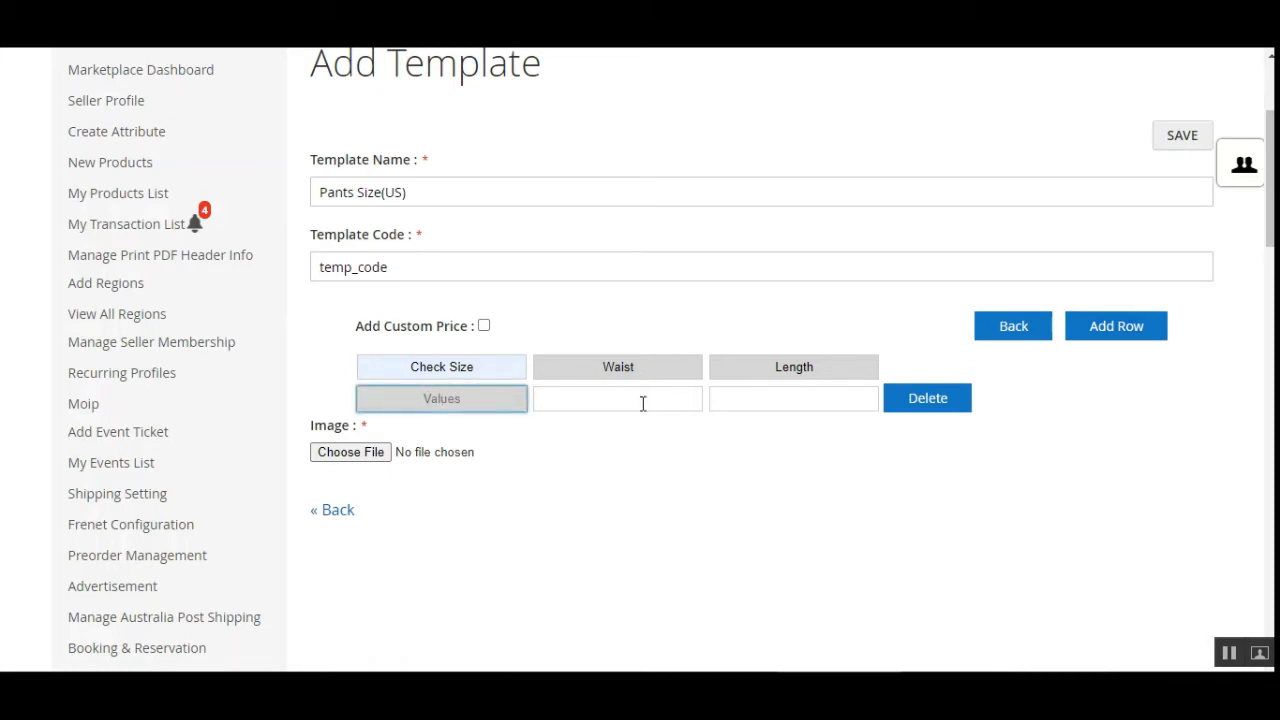
pyautogui.click(612, 399)
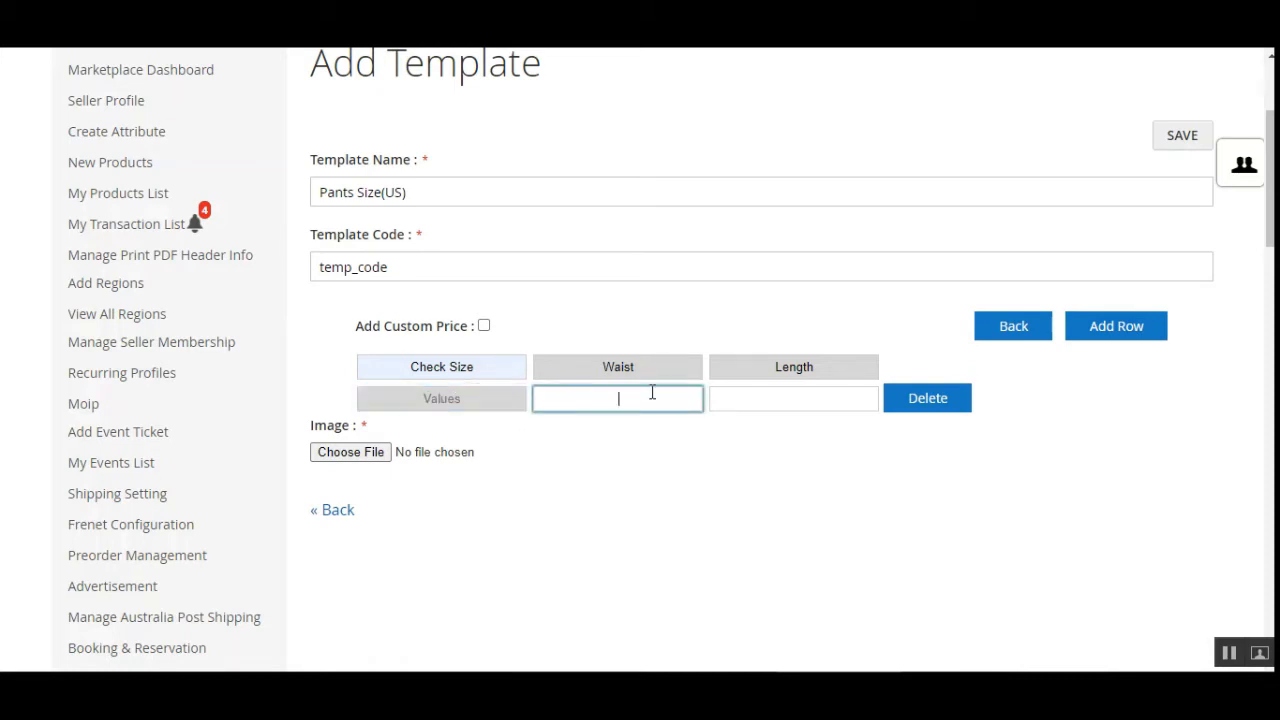
pyautogui.click(808, 397)
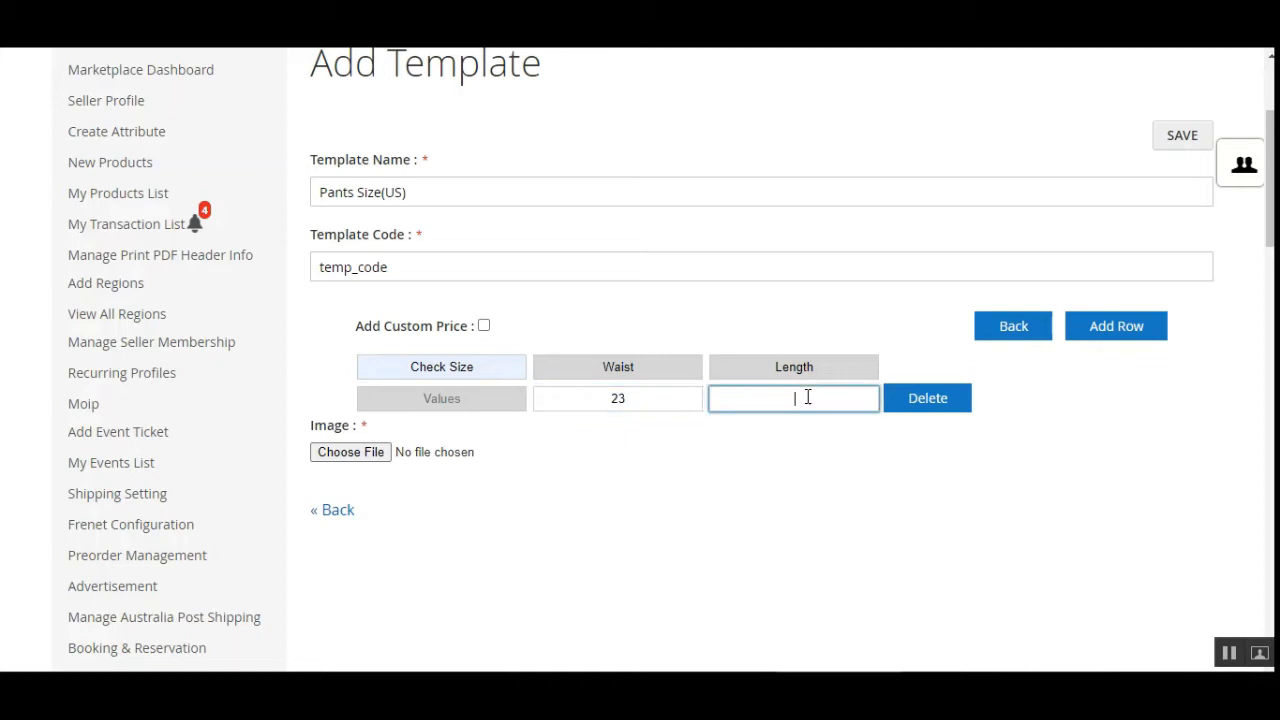
pyautogui.write('45')
# Step: Add a second row to the size table with Waist 45 and Length 54
pyautogui.click(1093, 347)
pyautogui.click(617, 431)
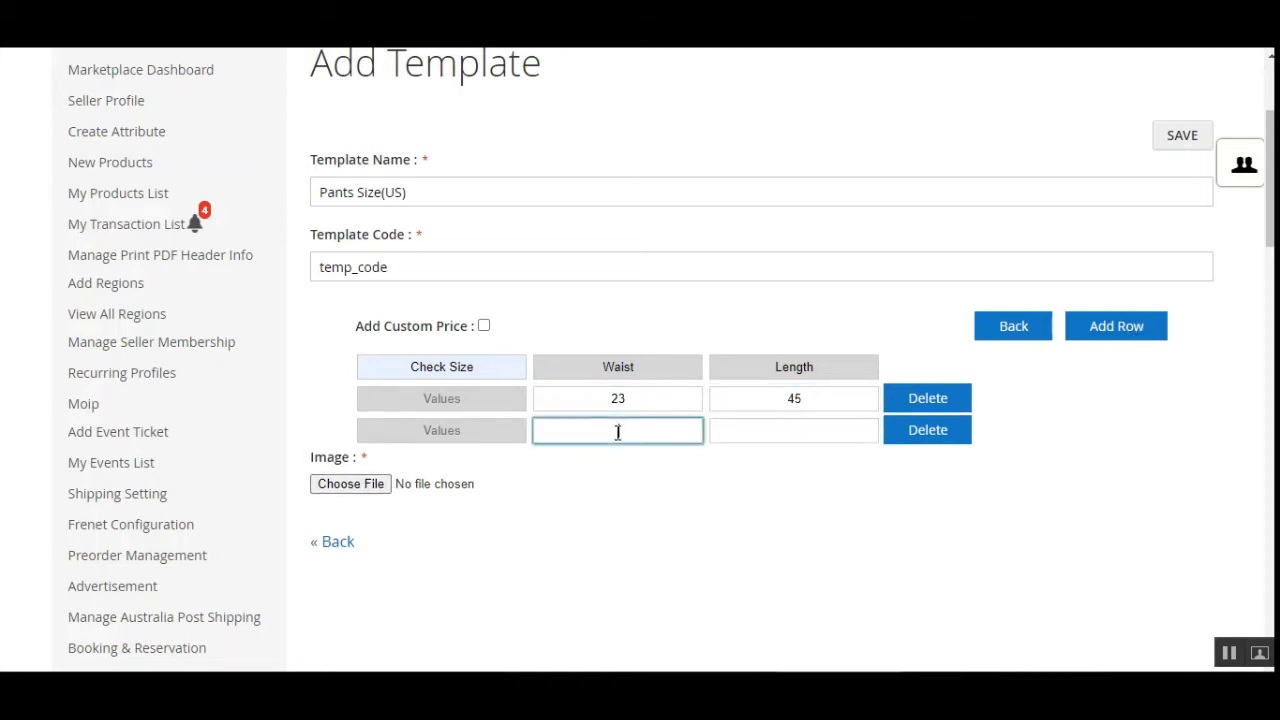
pyautogui.write('45')
pyautogui.click(812, 428)
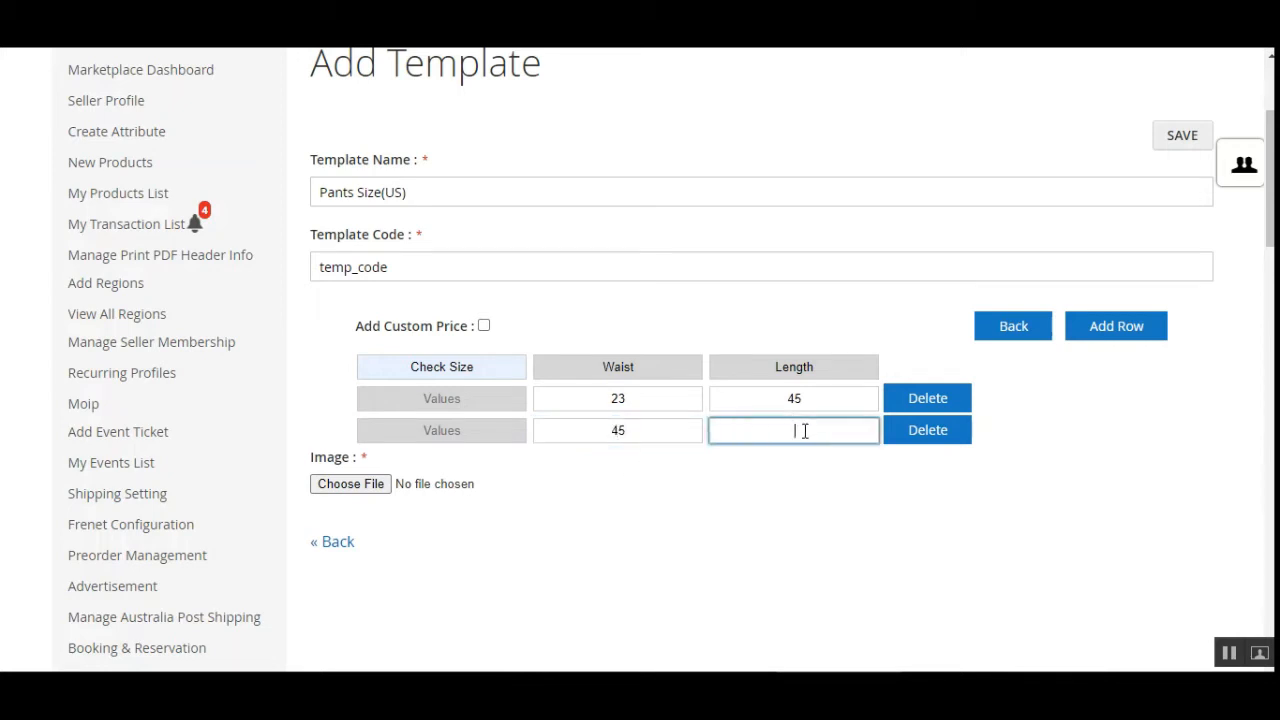
pyautogui.write('54')
# Step: Label the first table row Size - US and the second row Size - UK, keeping only these two rows
pyautogui.click(465, 400)
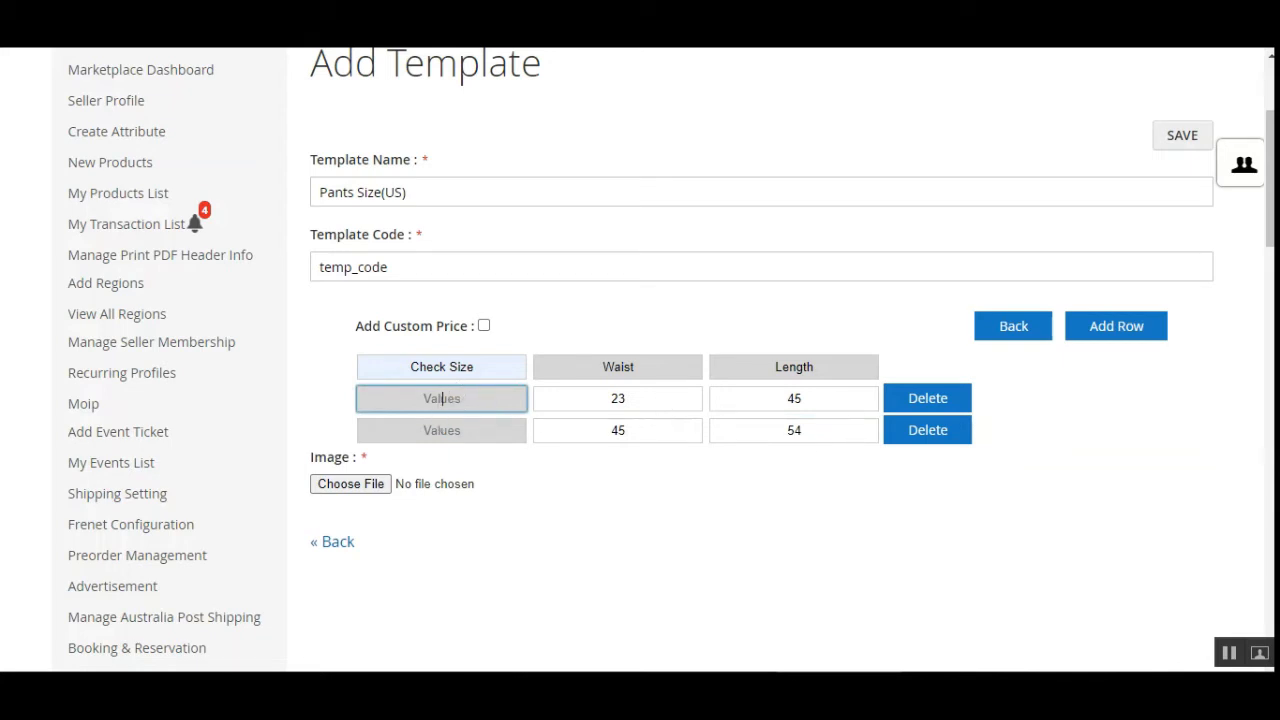
pyautogui.click(1230, 658)
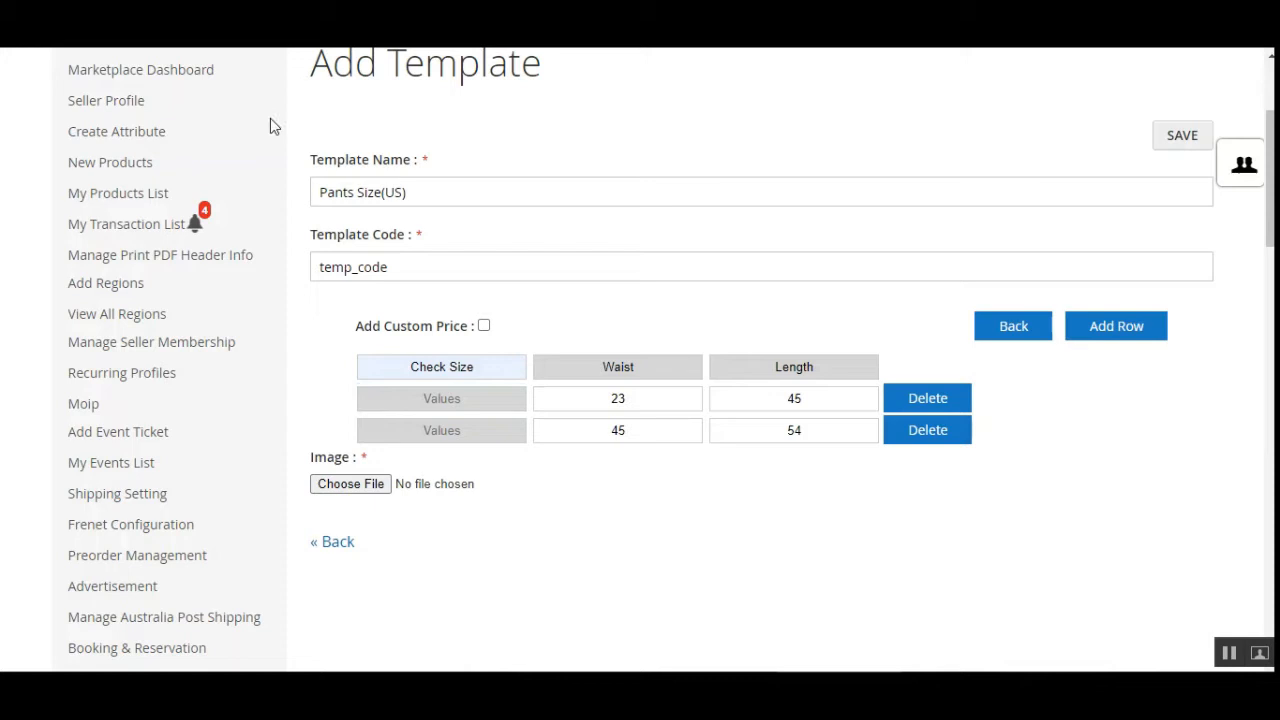
pyautogui.click(476, 404)
pyautogui.write('Siz')
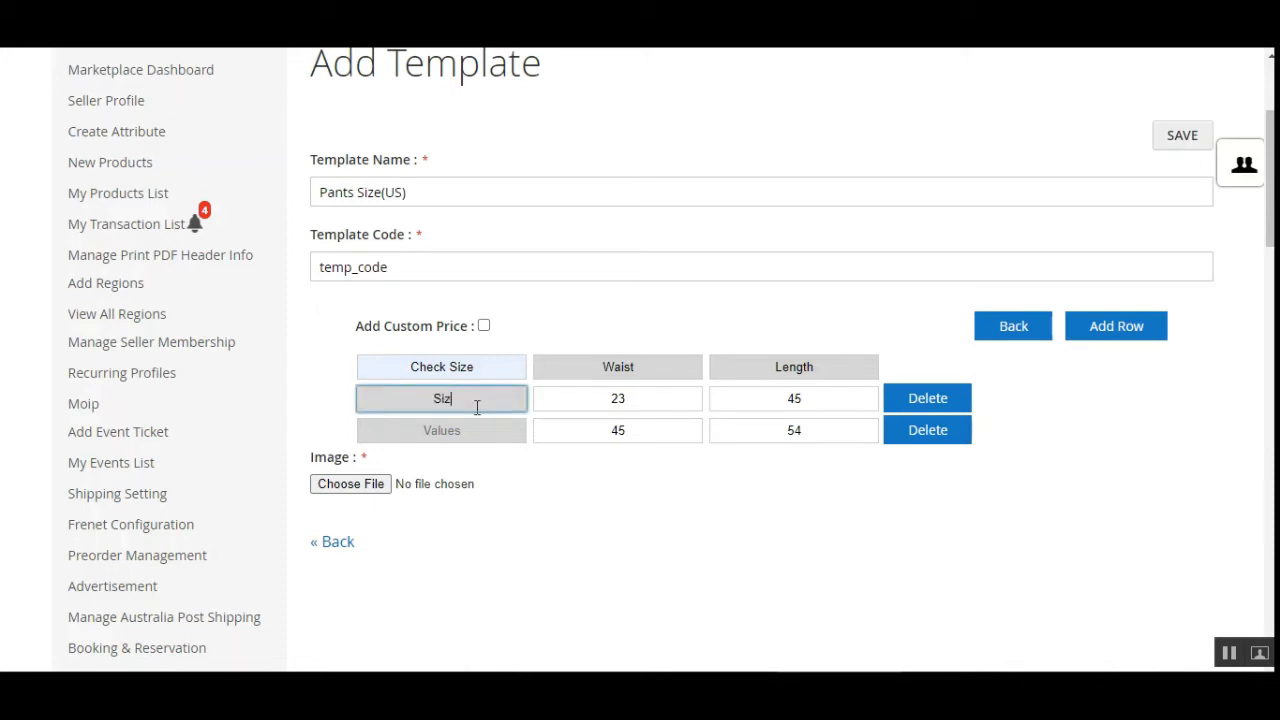
pyautogui.write('e - US')
pyautogui.click(466, 431)
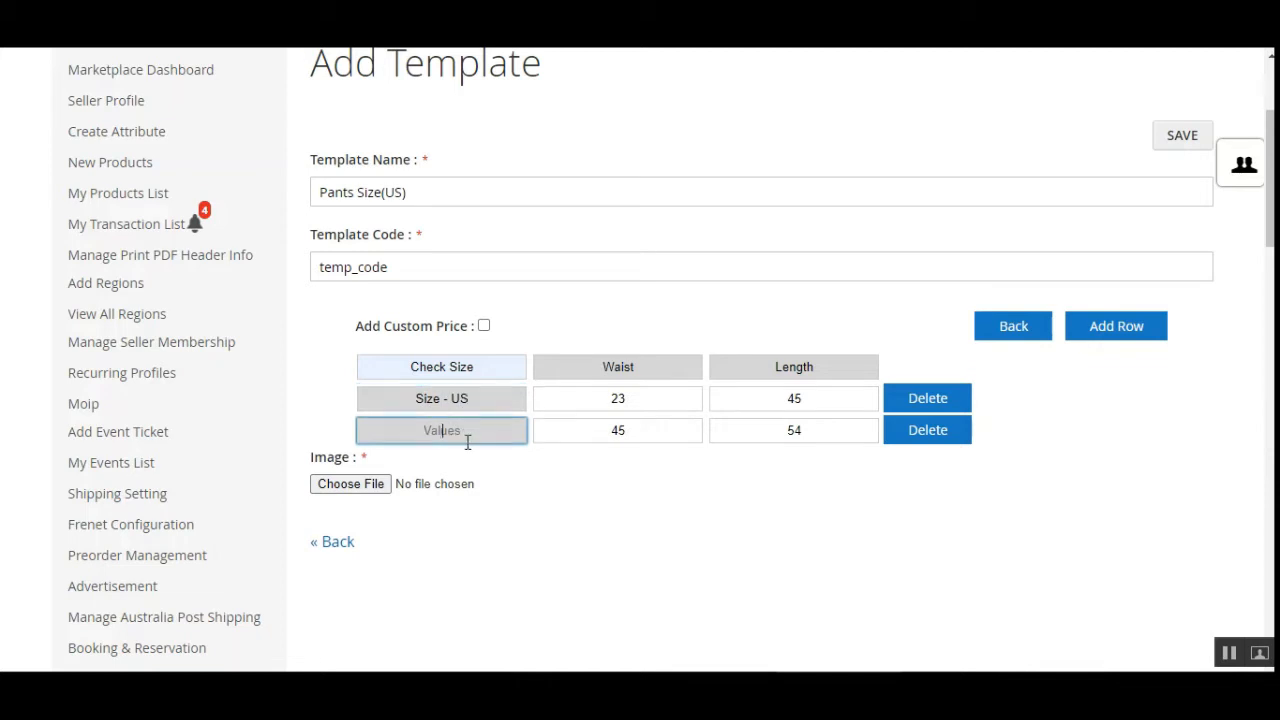
pyautogui.write('s')
pyautogui.press('BackSpace')
pyautogui.write('Size - UK')
pyautogui.click(825, 510)
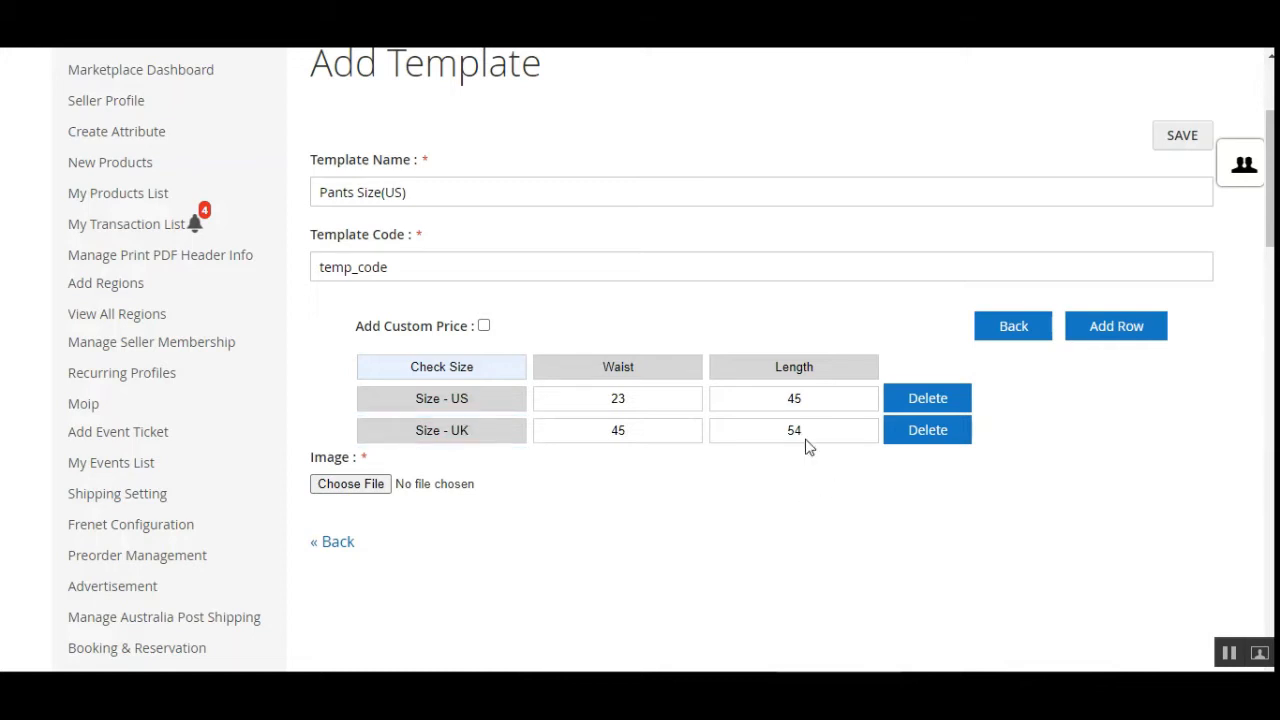
pyautogui.click(1118, 330)
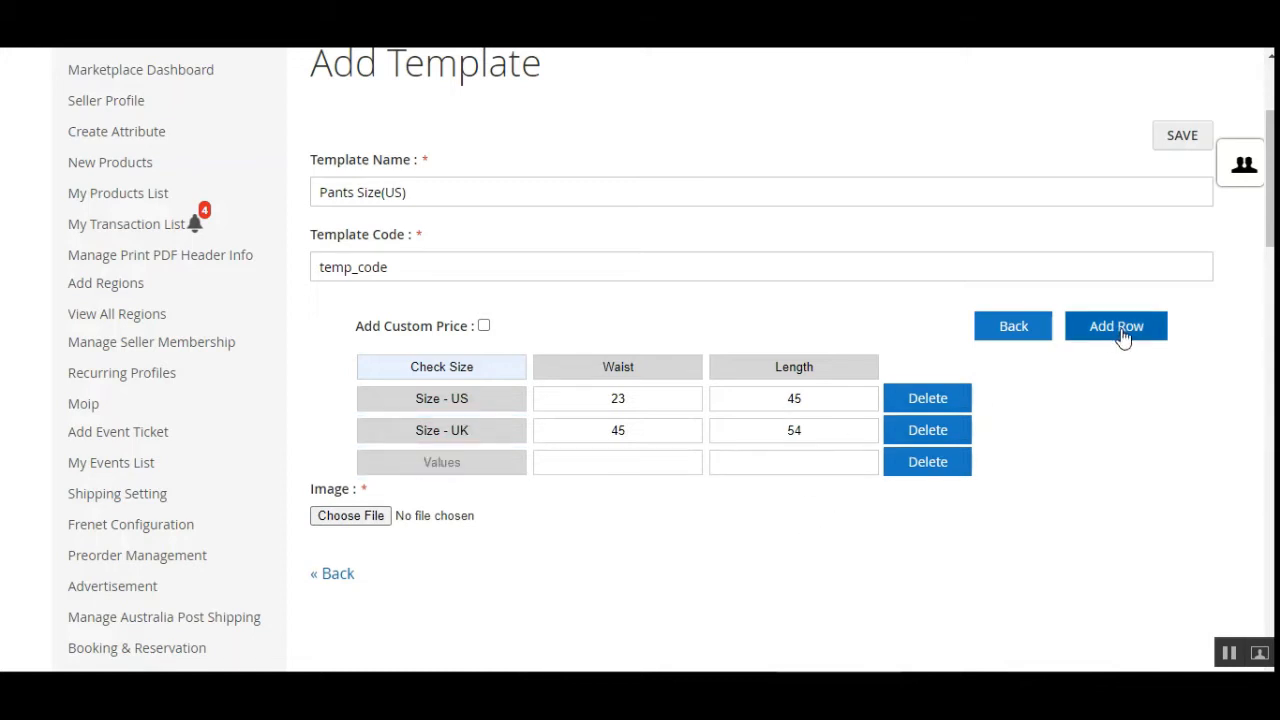
pyautogui.click(936, 472)
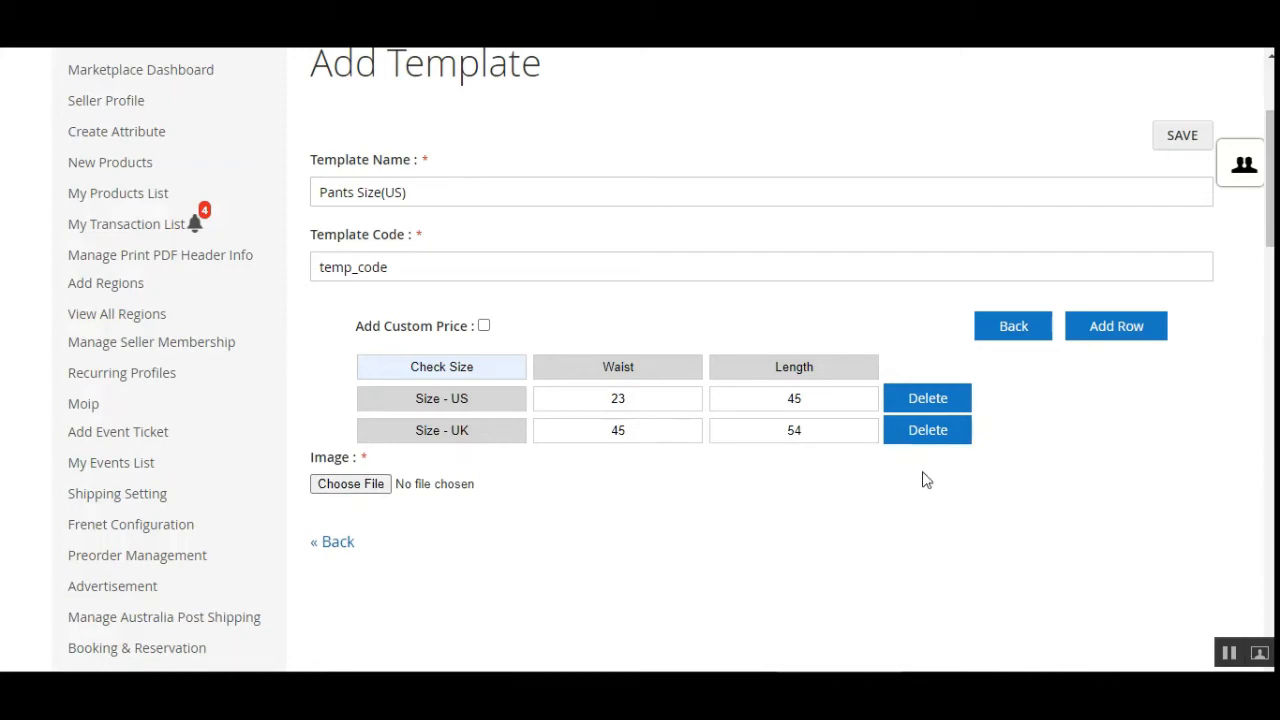
# Step: Attach 3.png from the Desktop as the template image and save the template
pyautogui.click(362, 487)
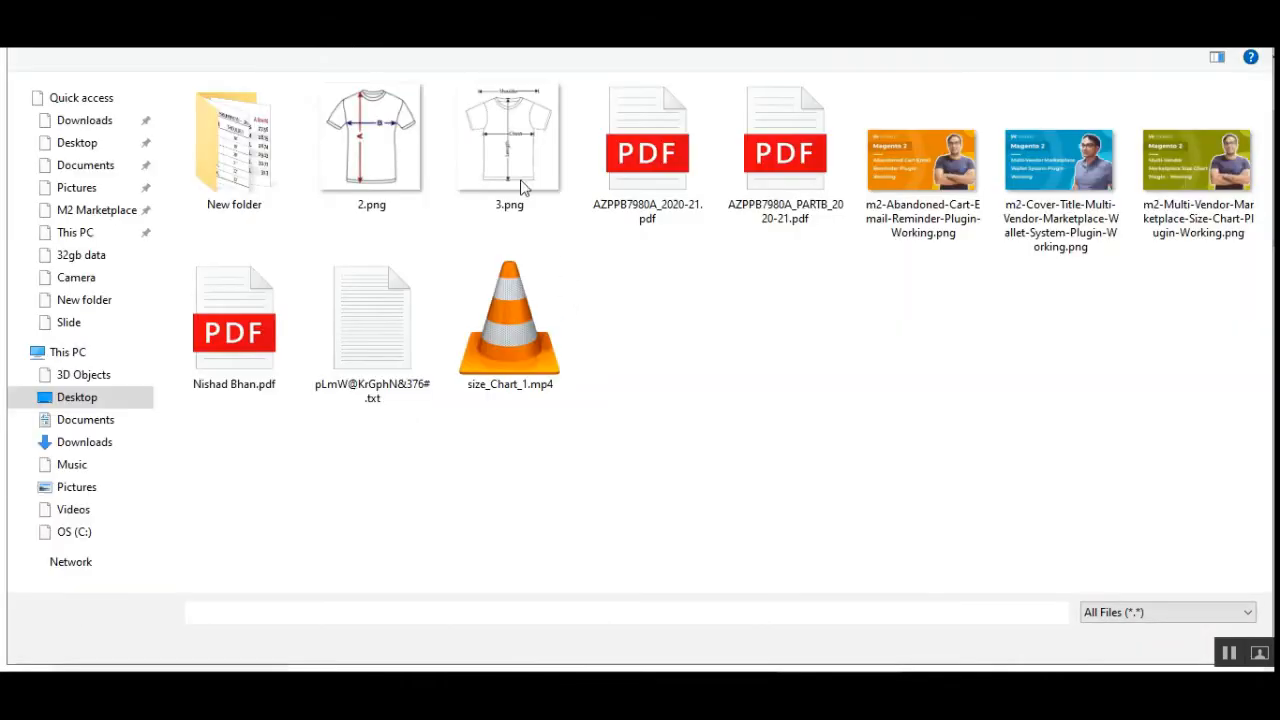
pyautogui.doubleClick(520, 188)
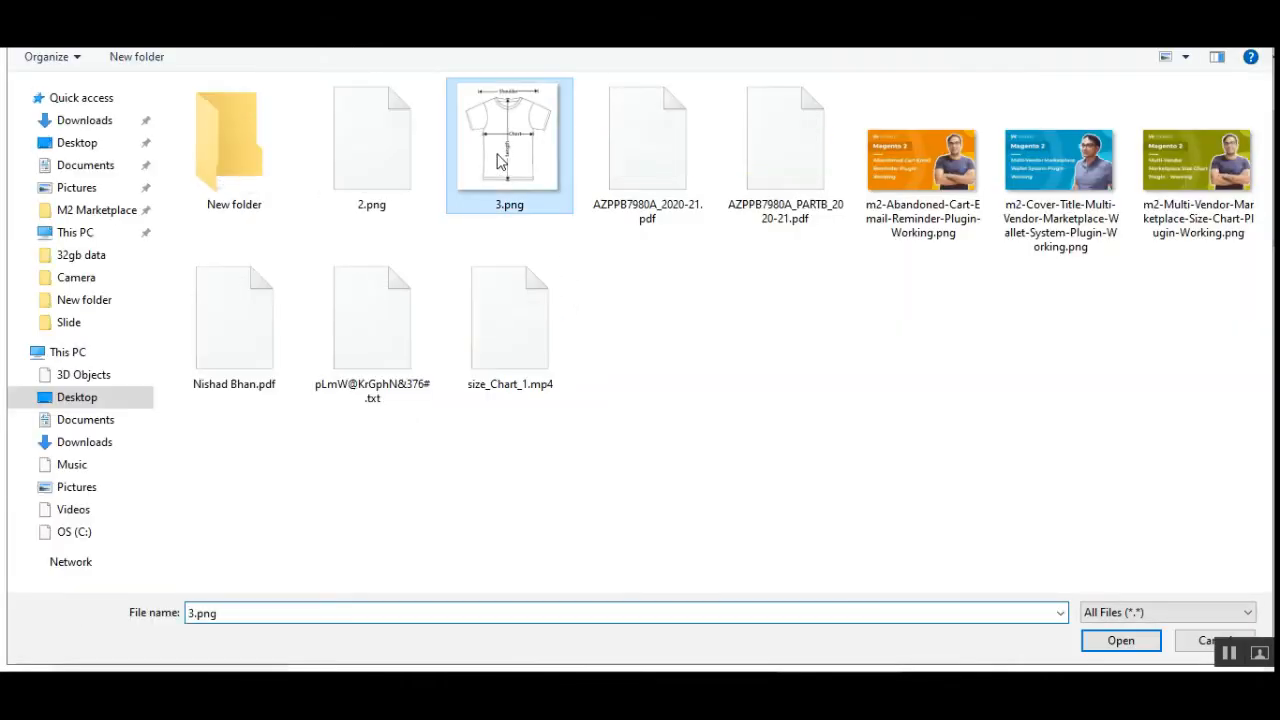
pyautogui.scroll(-3, 673, 506)
pyautogui.scroll(4, 950, 530)
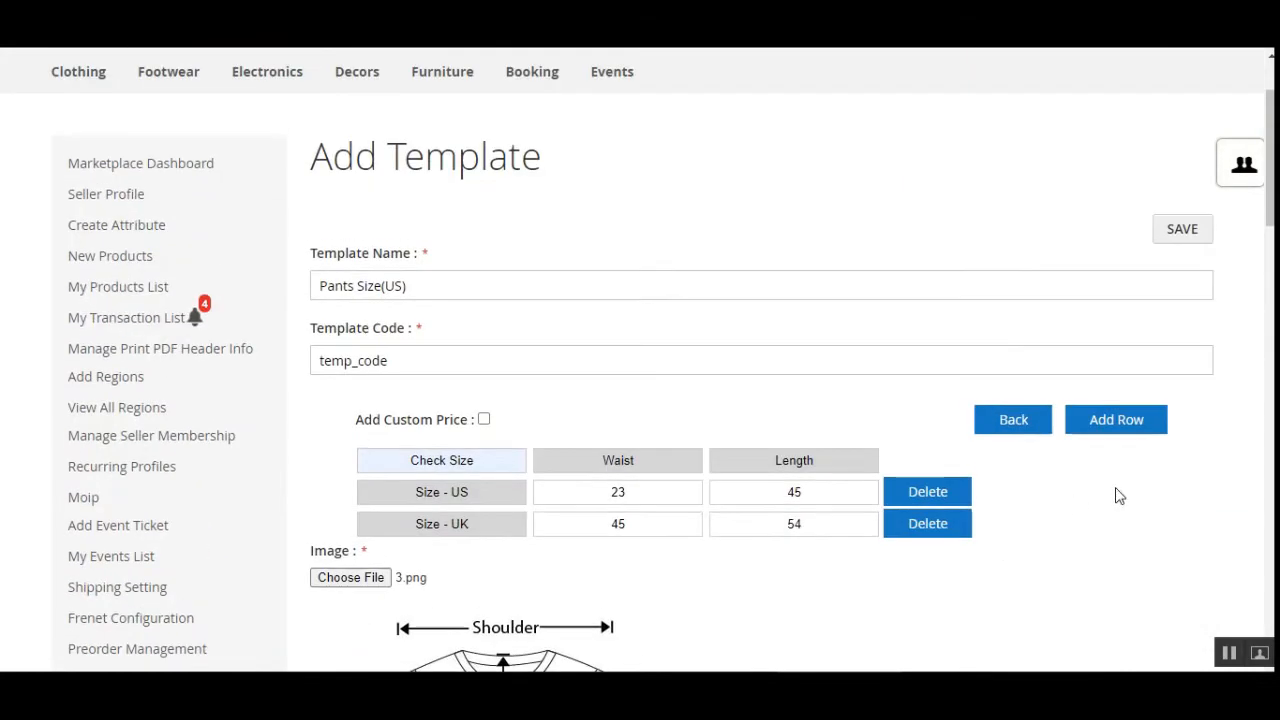
pyautogui.click(1188, 240)
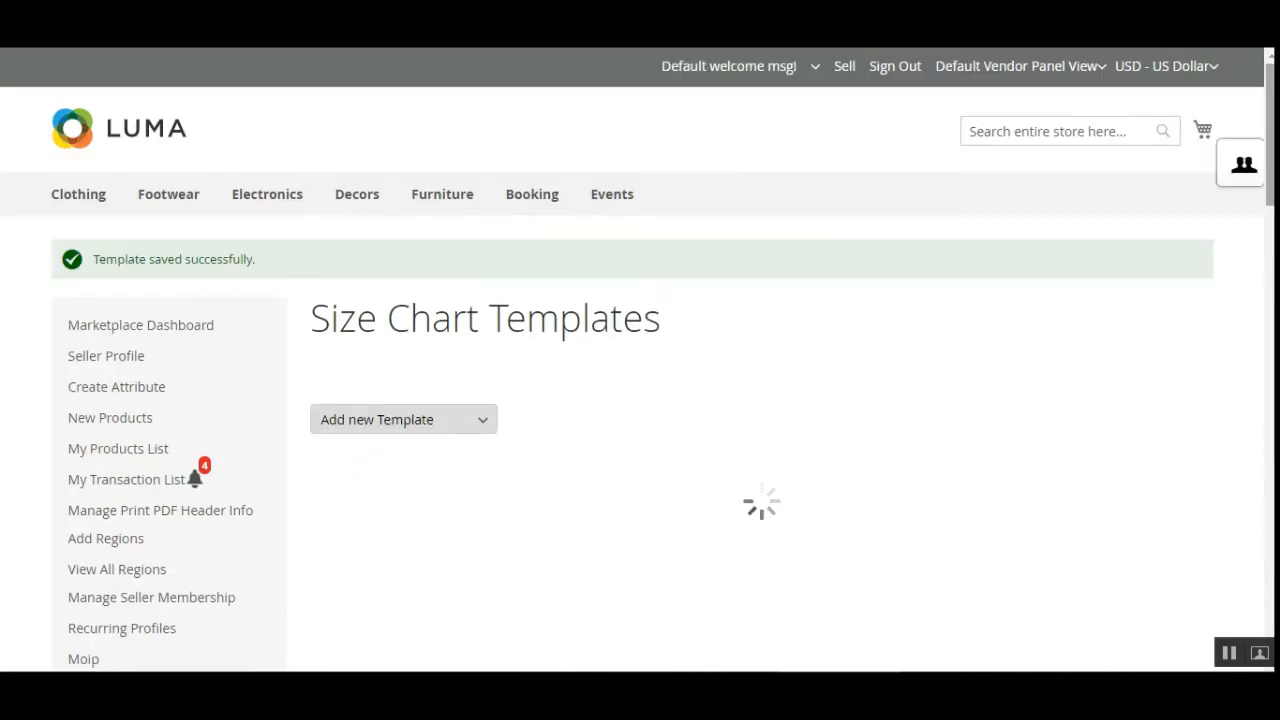
# Step: Check the size chart templates list for the saved temp_code template and locate Size Chart in the seller navigation
pyautogui.scroll(-3, 189, 253)
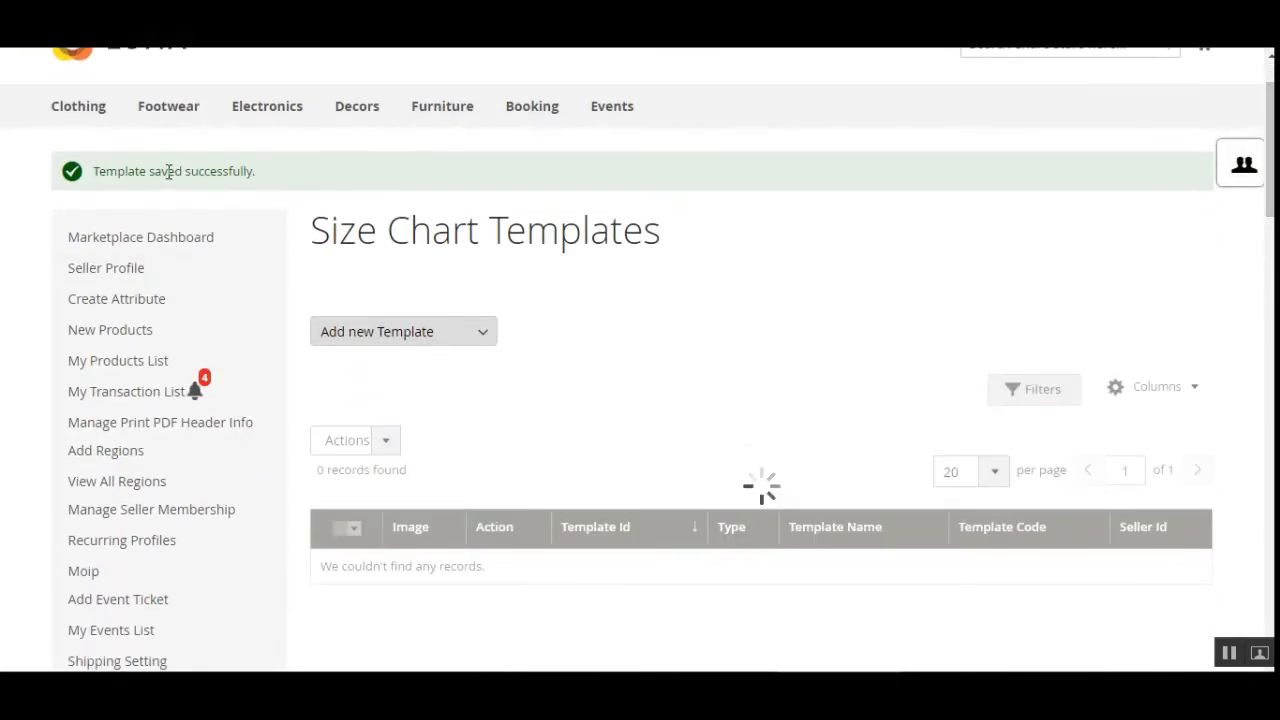
pyautogui.moveTo(173, 171); pyautogui.dragTo(241, 172)
pyautogui.click(457, 176)
pyautogui.scroll(-4, 449, 300)
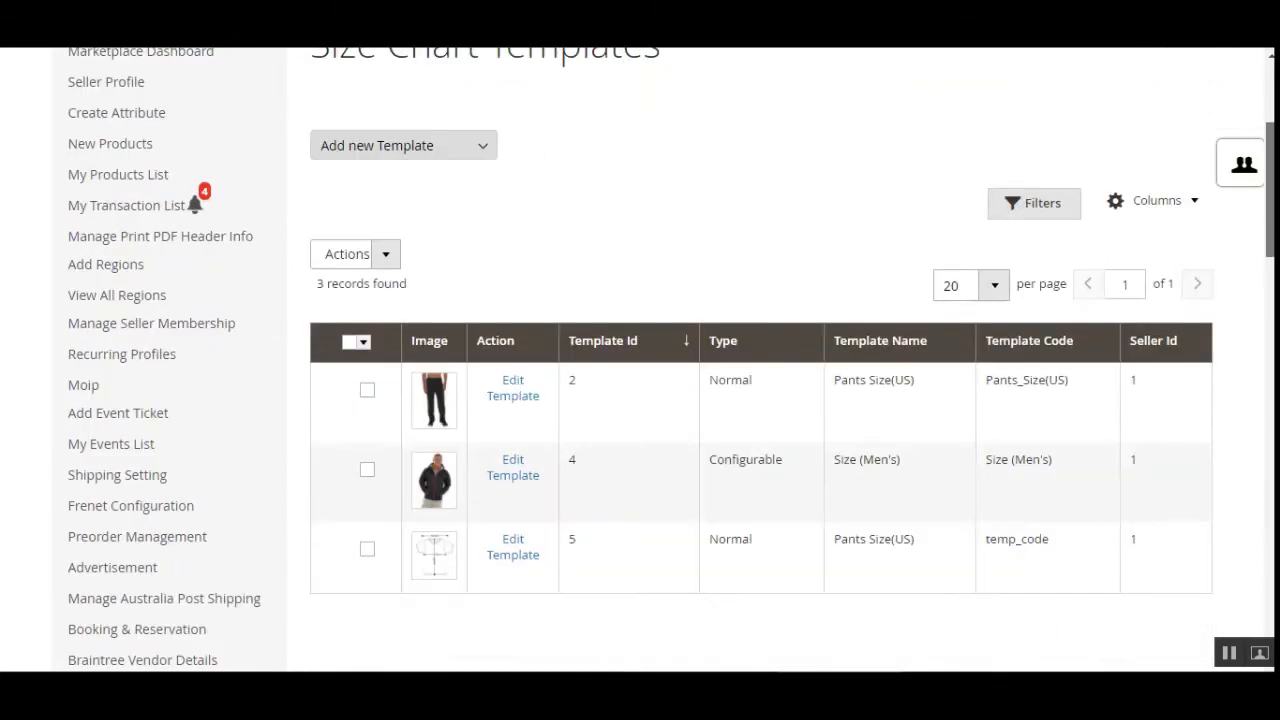
pyautogui.scroll(2, 449, 300)
pyautogui.scroll(-10, 1103, 144)
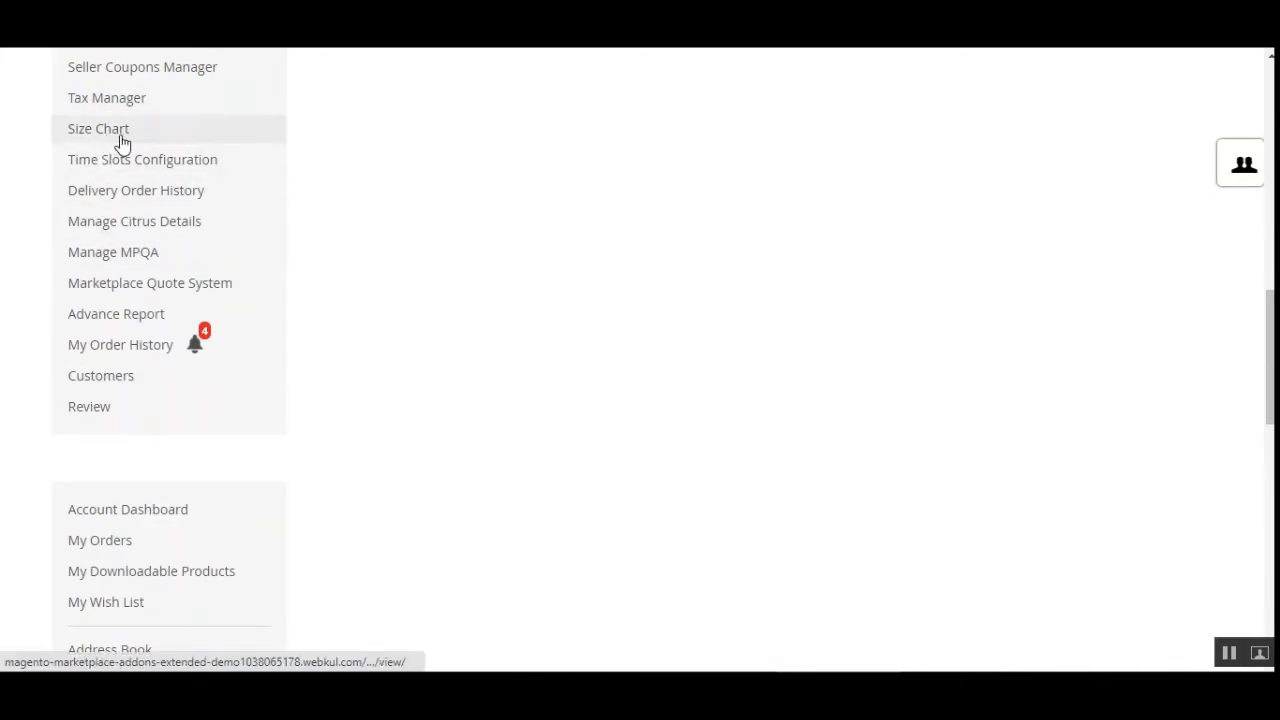
pyautogui.scroll(10, 529, 584)
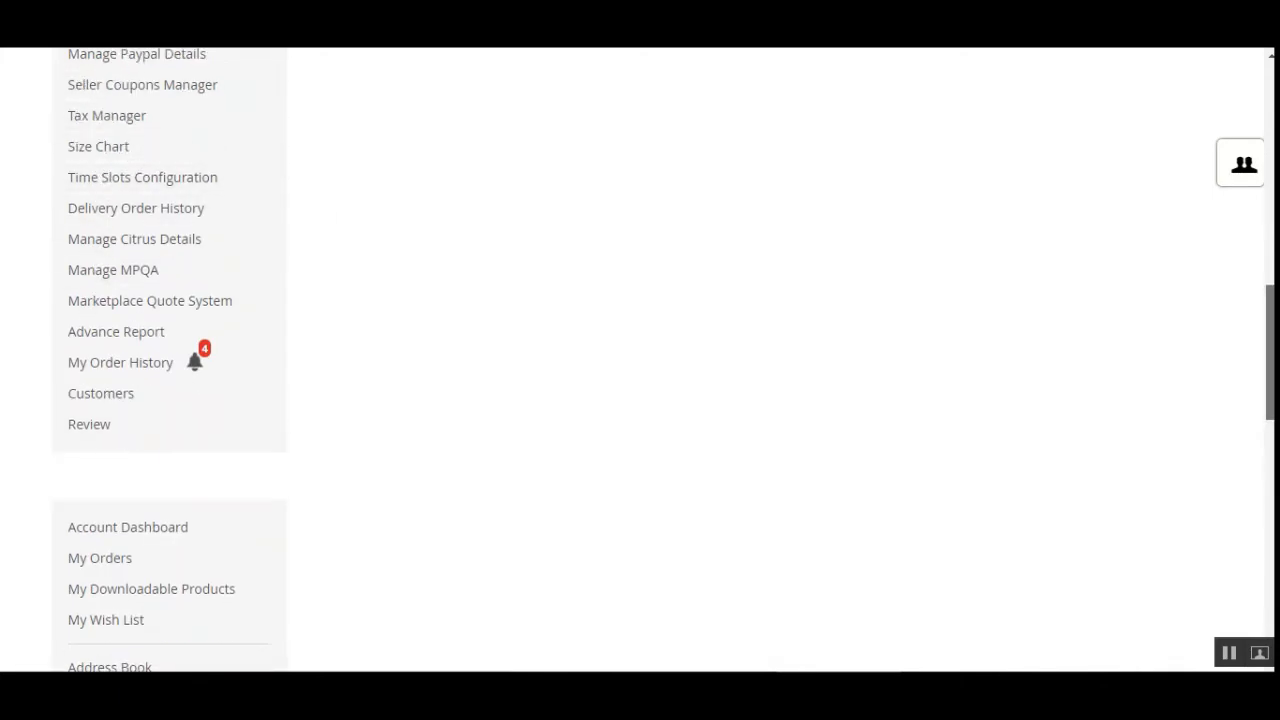
# Step: Open the existing Normal template with code Pants_Size(US) for editing and review its size table
pyautogui.scroll(-3, 529, 584)
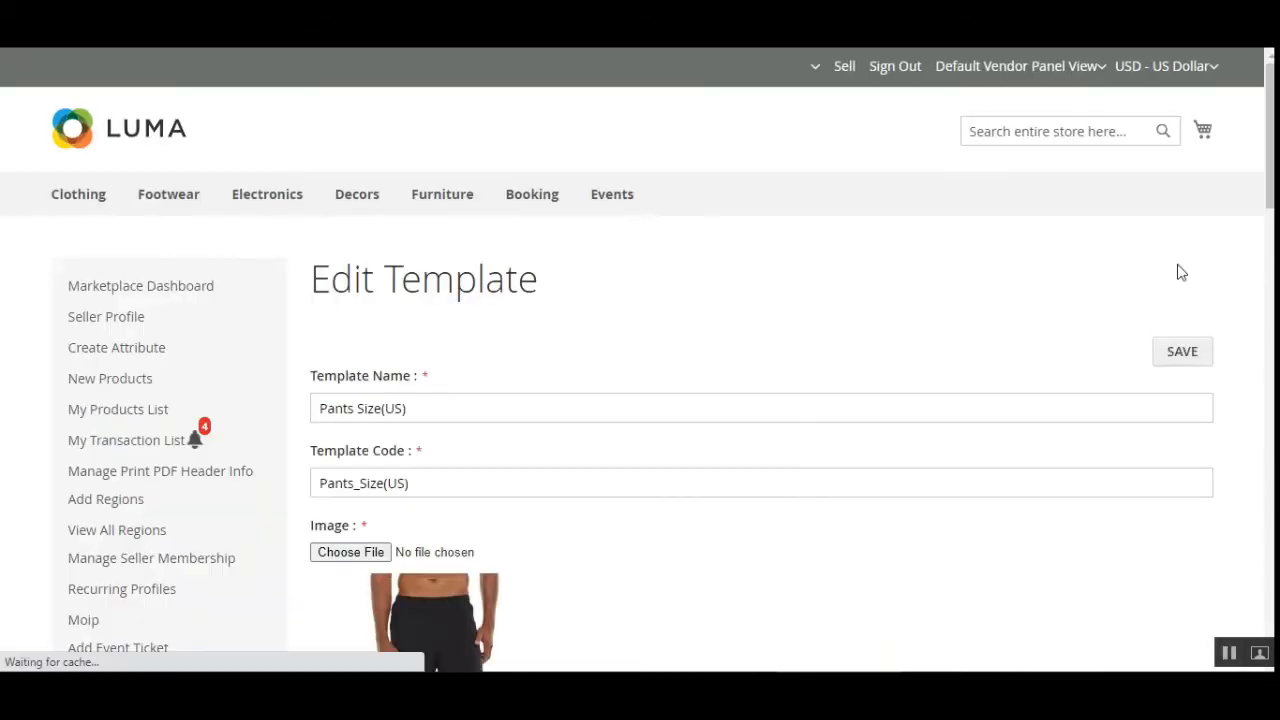
pyautogui.scroll(-3, 352, 118)
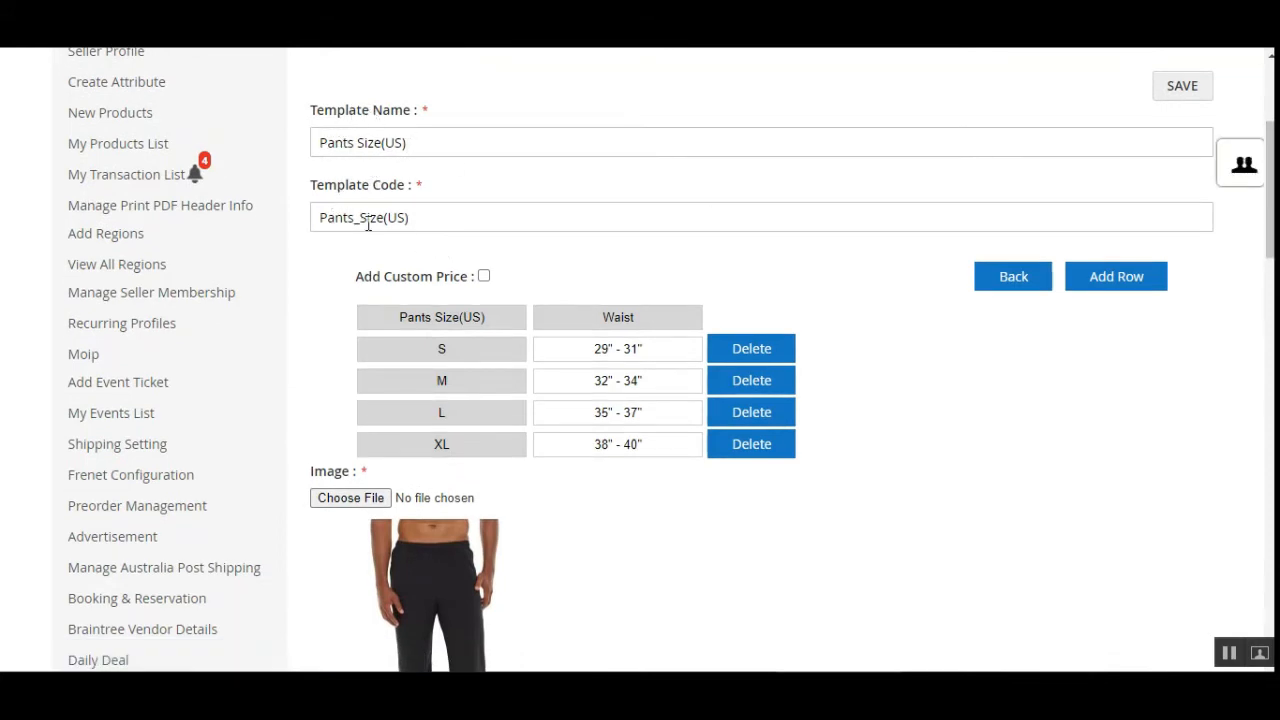
pyautogui.scroll(-1, 561, 395)
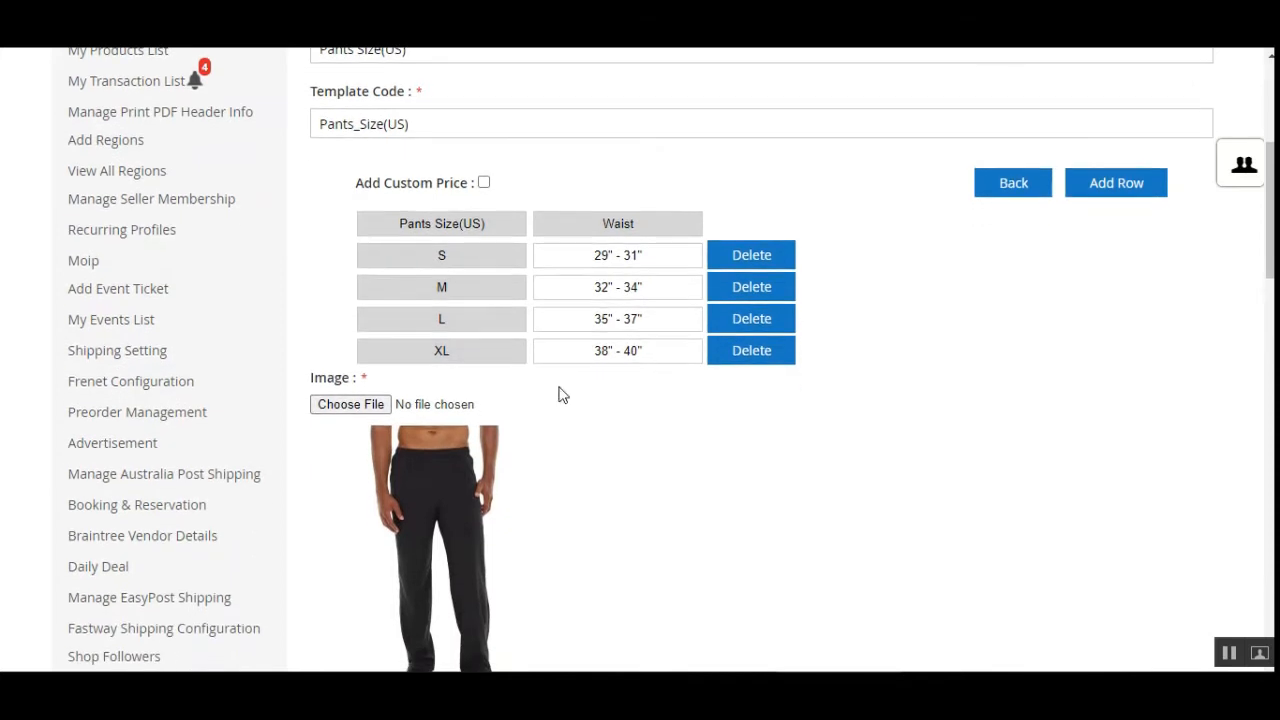
# Step: Enable the custom price for the Pants_Size(US) template and set the Waist option's price to 32
pyautogui.click(484, 183)
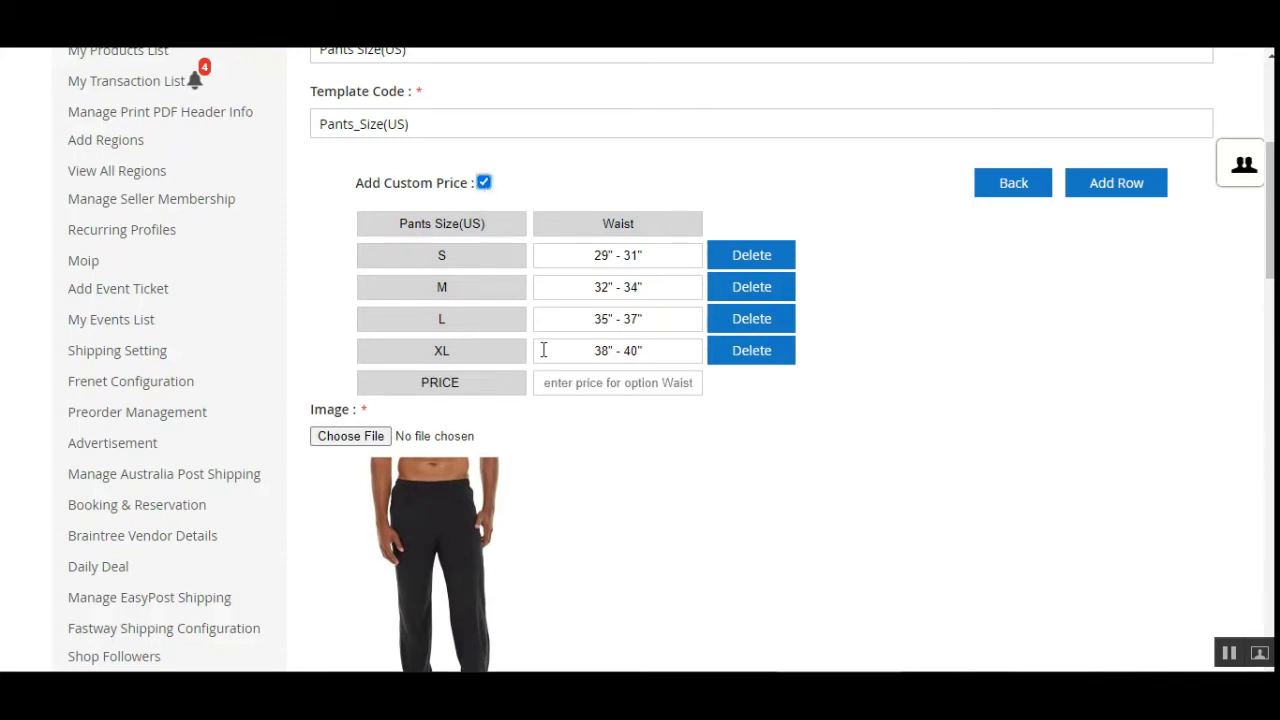
pyautogui.click(616, 383)
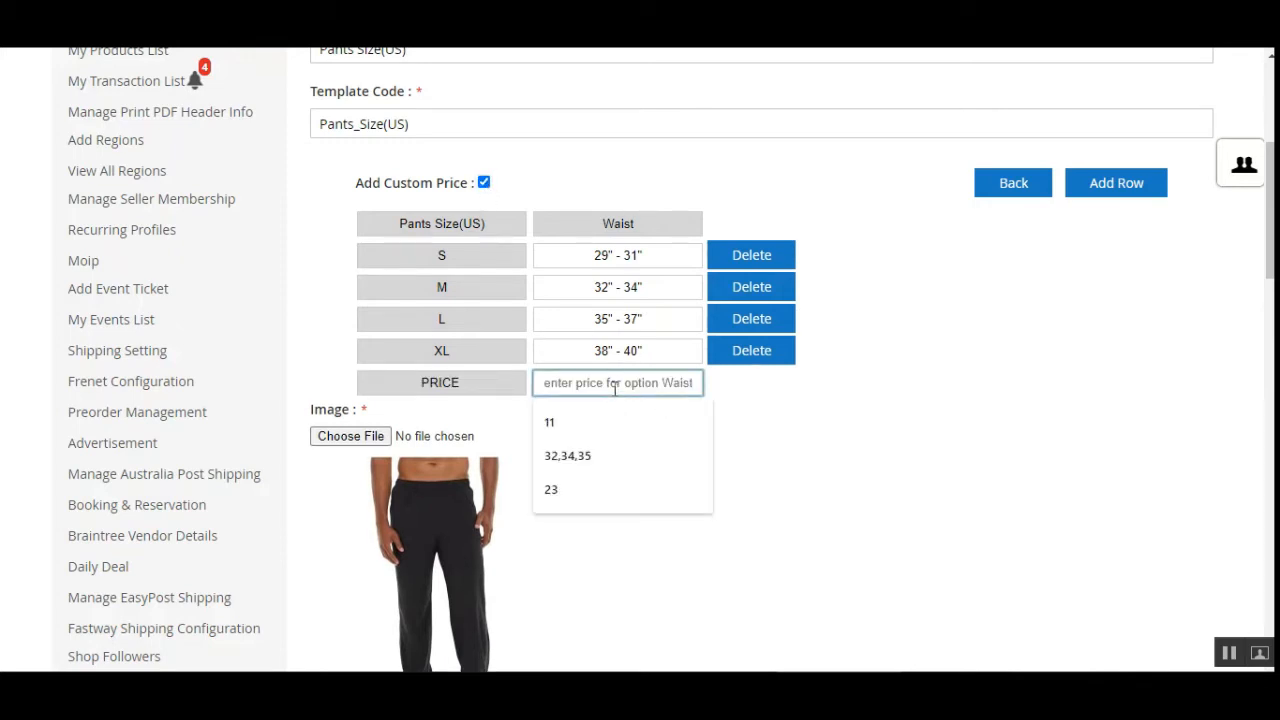
pyautogui.write('32')
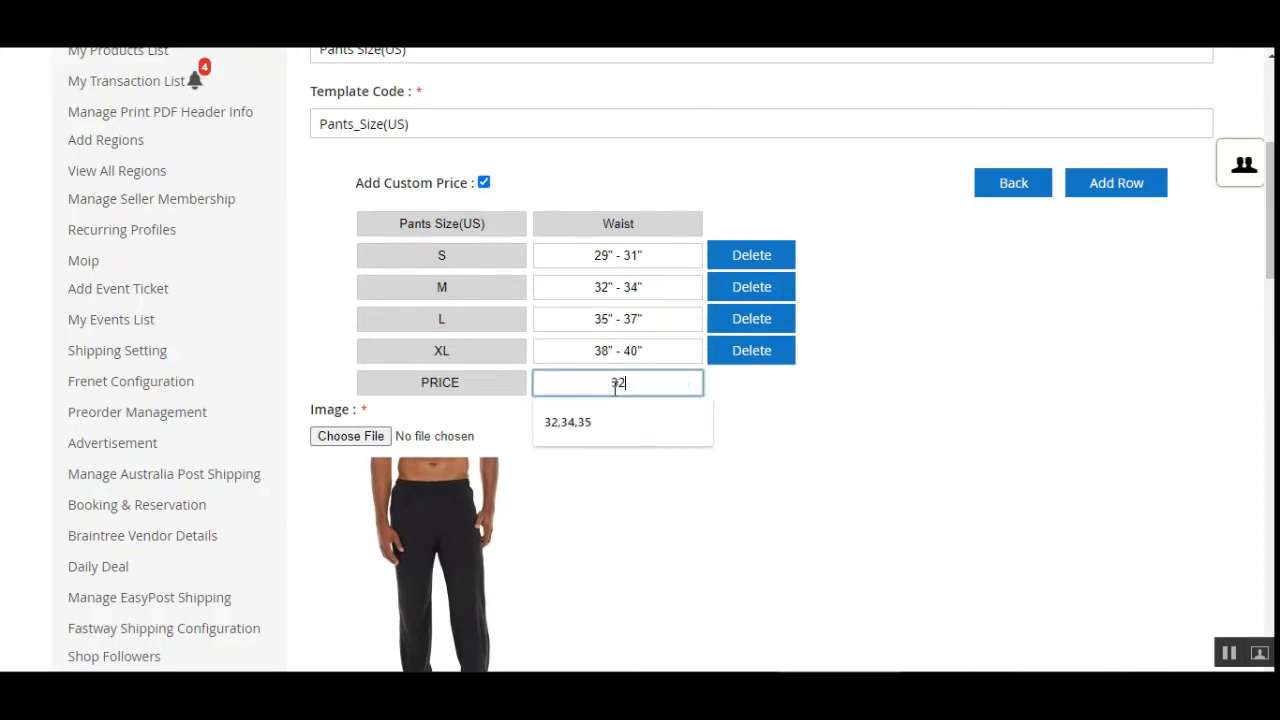
pyautogui.click(810, 430)
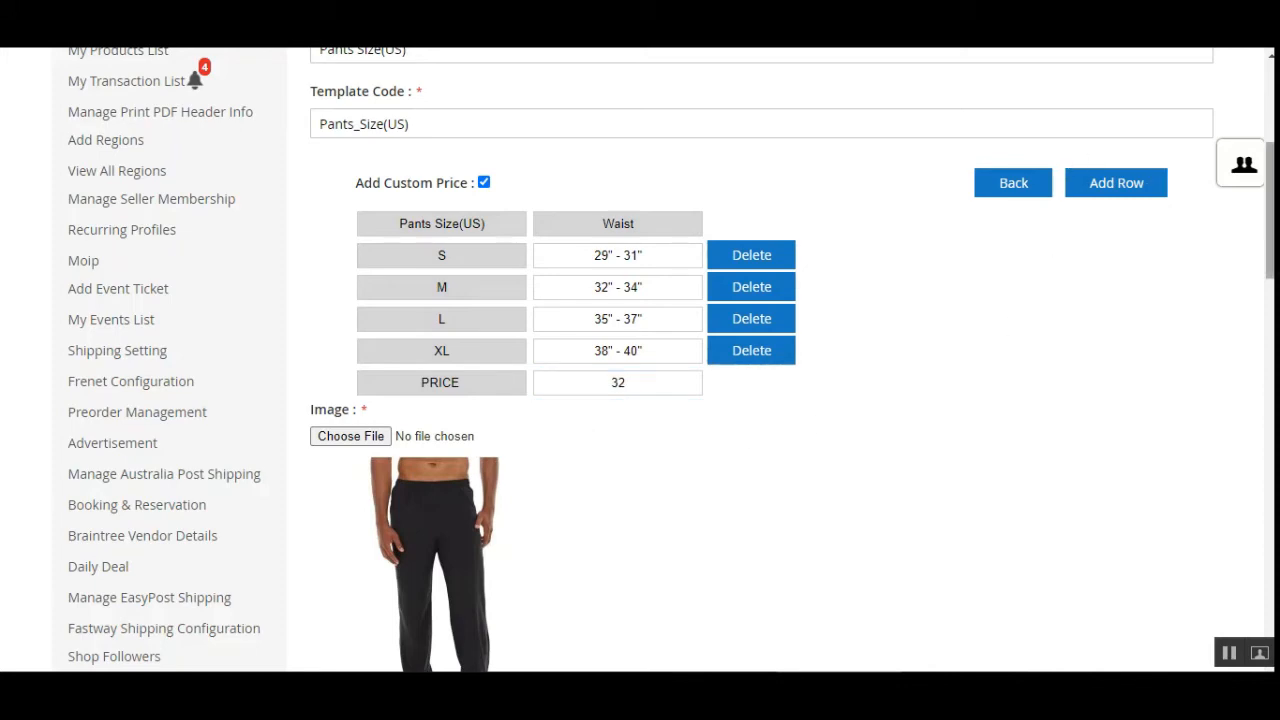
pyautogui.moveTo(1269, 210)
pyautogui.mouseDown()
pyautogui.moveTo(1269, 320)
pyautogui.moveTo(1269, 163)
pyautogui.moveTo(1269, 203)
pyautogui.mouseUp()
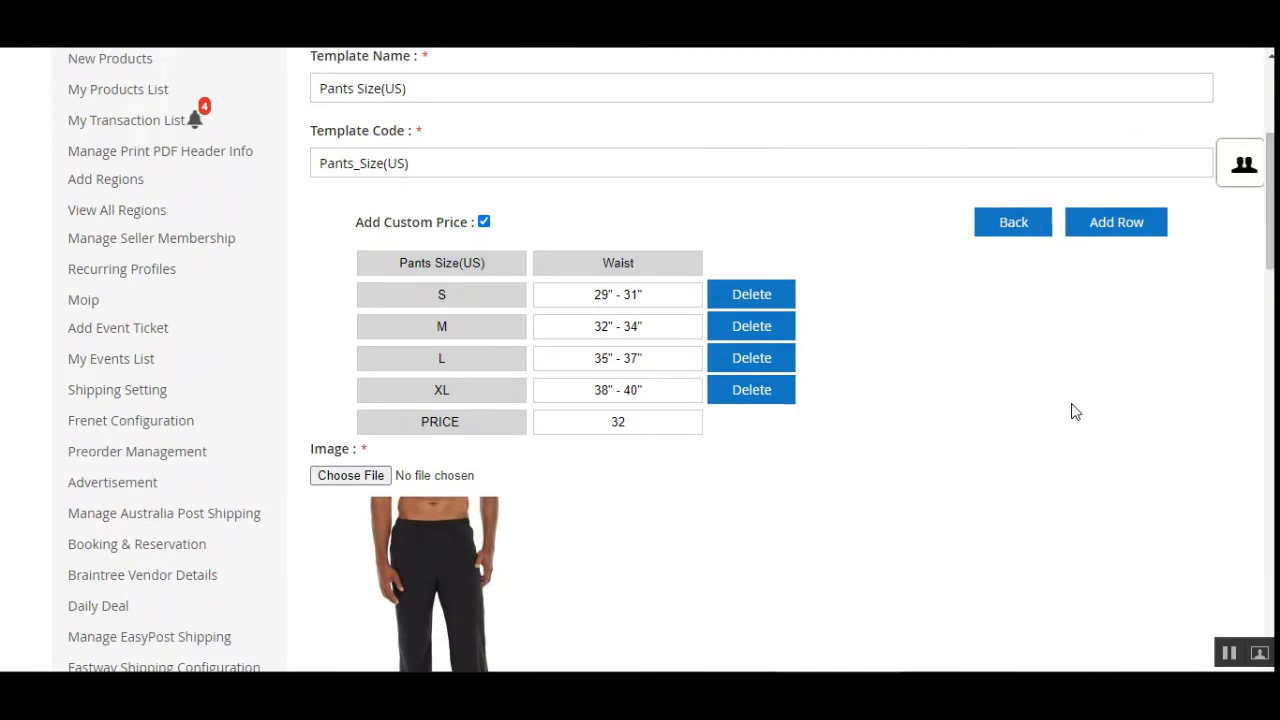
pyautogui.moveTo(381, 222); pyautogui.dragTo(450, 222)
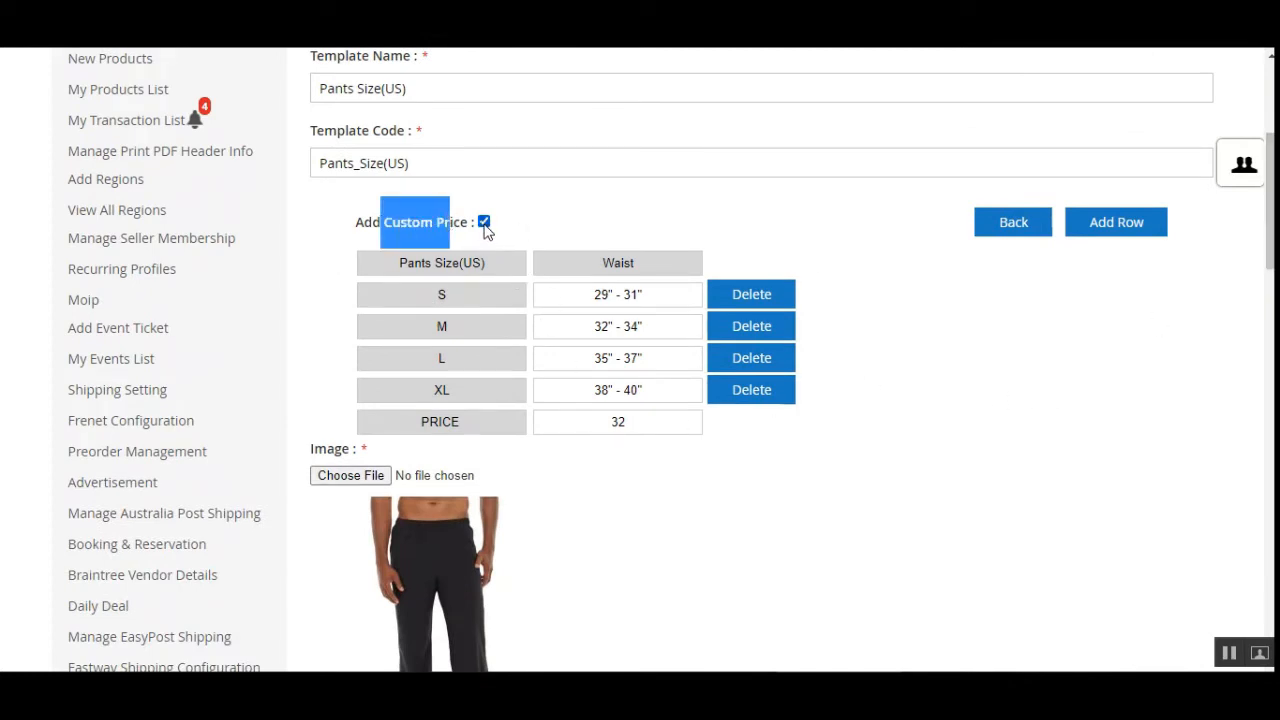
# Step: Check the PRICE row of the Pants_Size(US) template and save the edited template
pyautogui.moveTo(423, 424); pyautogui.dragTo(527, 458)
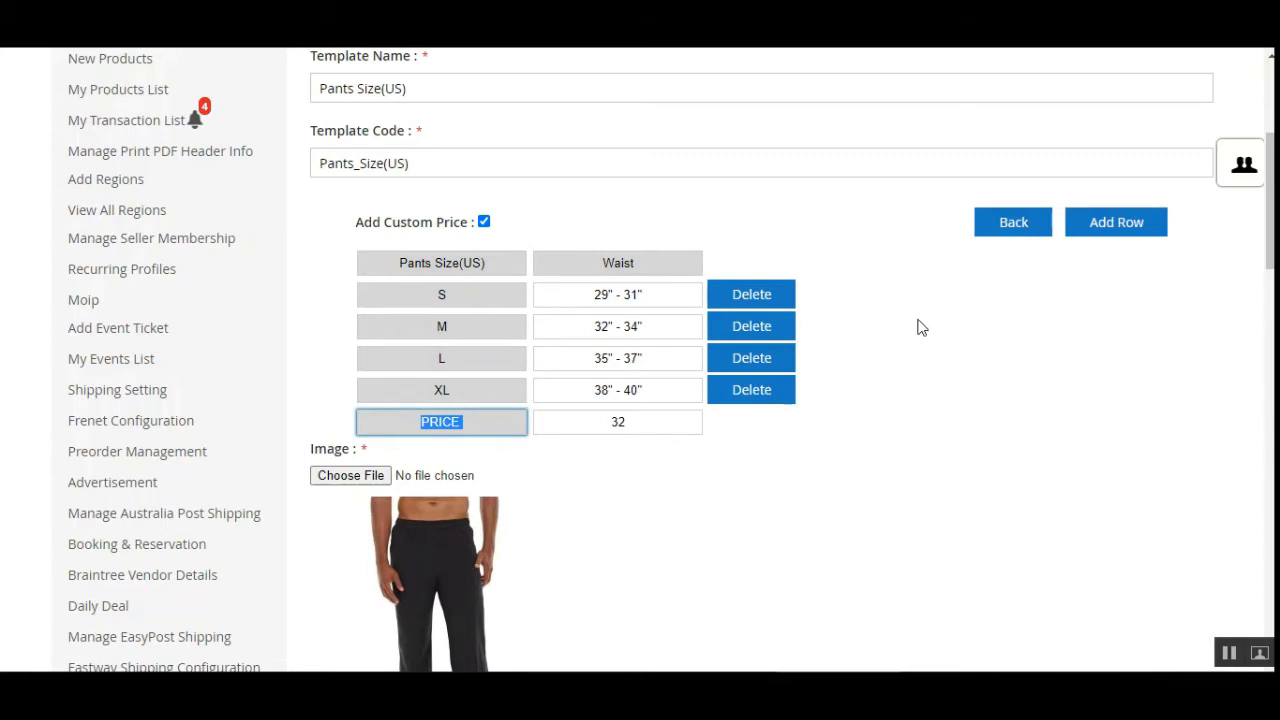
pyautogui.scroll(3, 1150, 355)
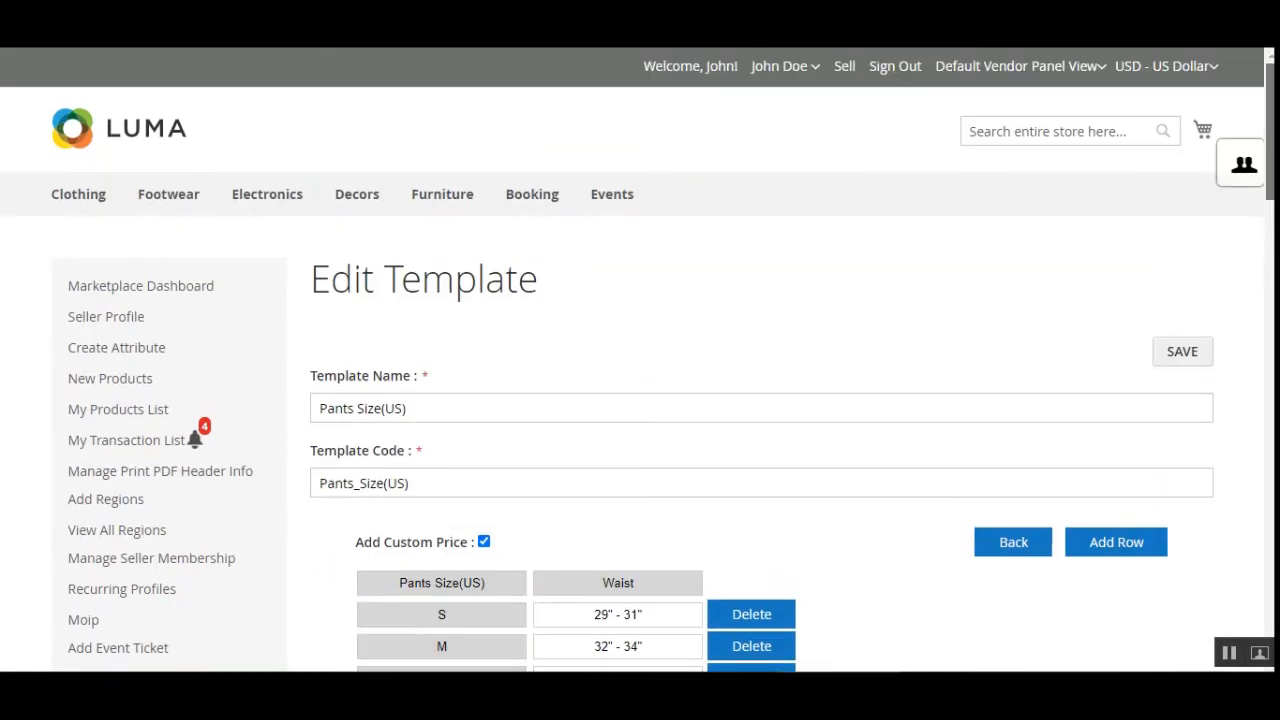
pyautogui.click(1182, 353)
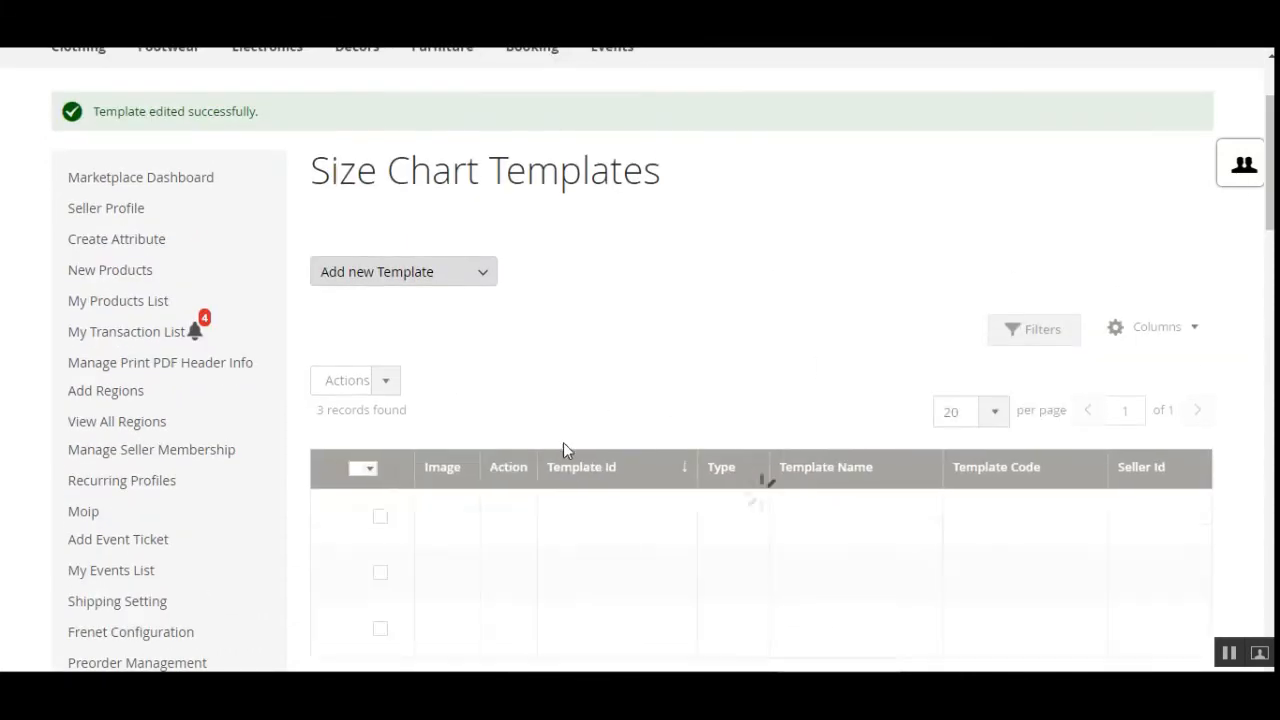
# Step: Open the Normal template with code temp_code for editing and go to its size table
pyautogui.scroll(-4, 691, 303)
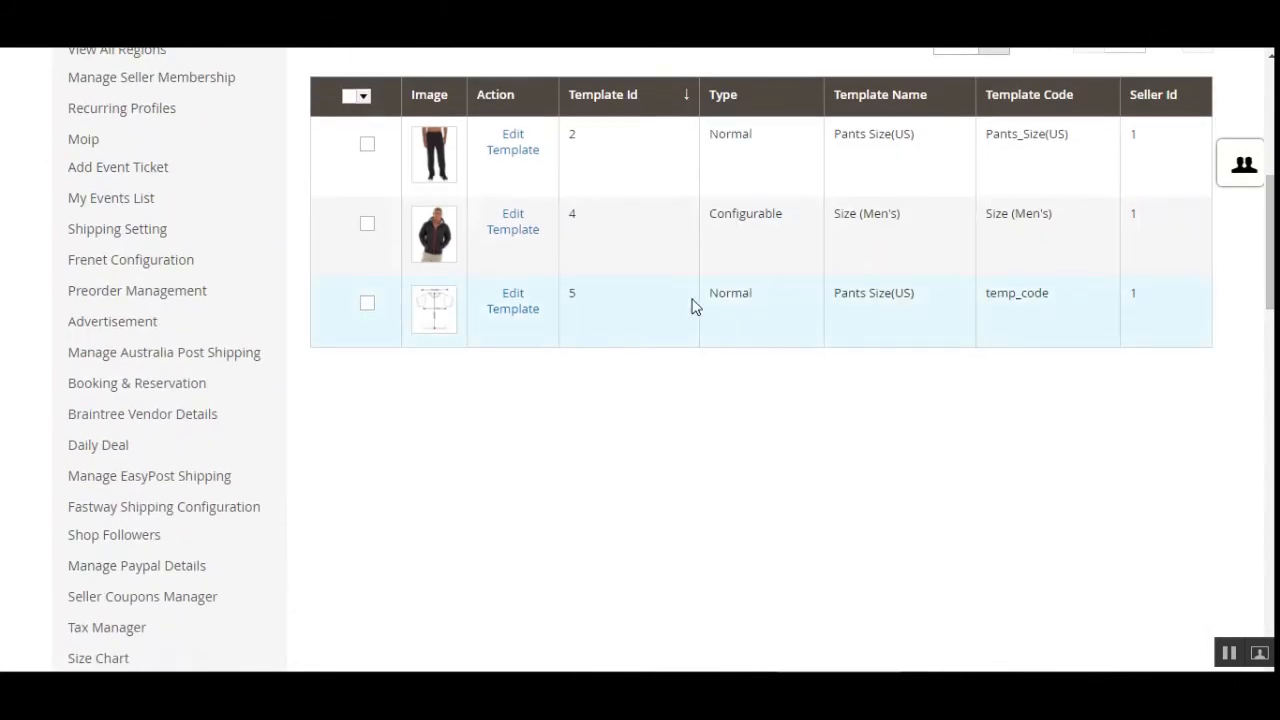
pyautogui.click(521, 309)
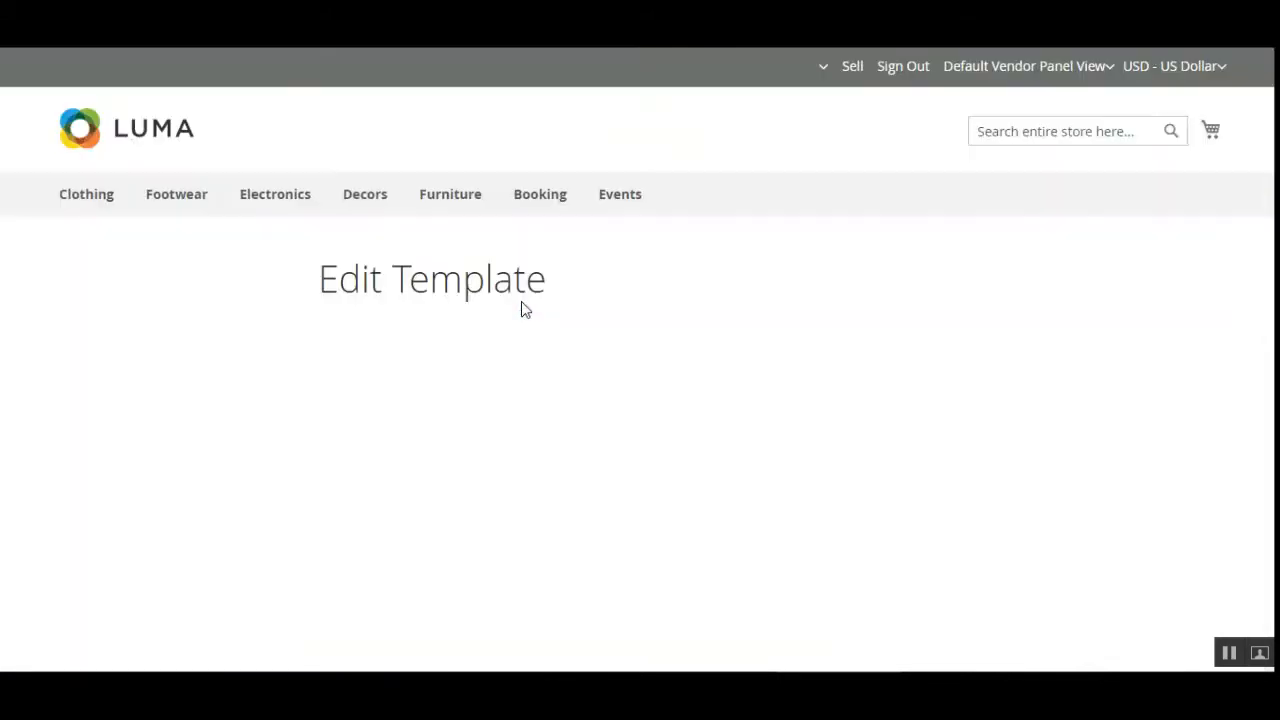
pyautogui.moveTo(1270, 196); pyautogui.dragTo(1273, 252)
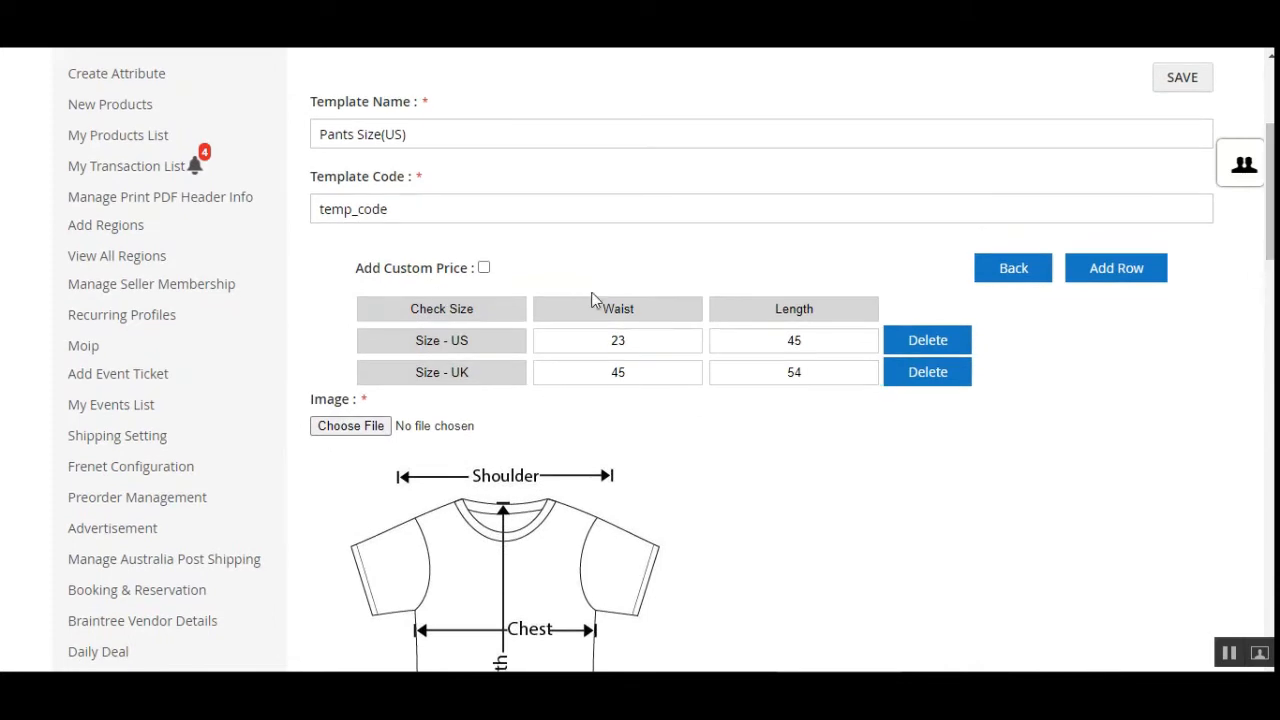
# Step: Enable the custom price for the temp_code template, setting Waist to 11 and Length to 12, and save it
pyautogui.click(484, 268)
pyautogui.click(613, 398)
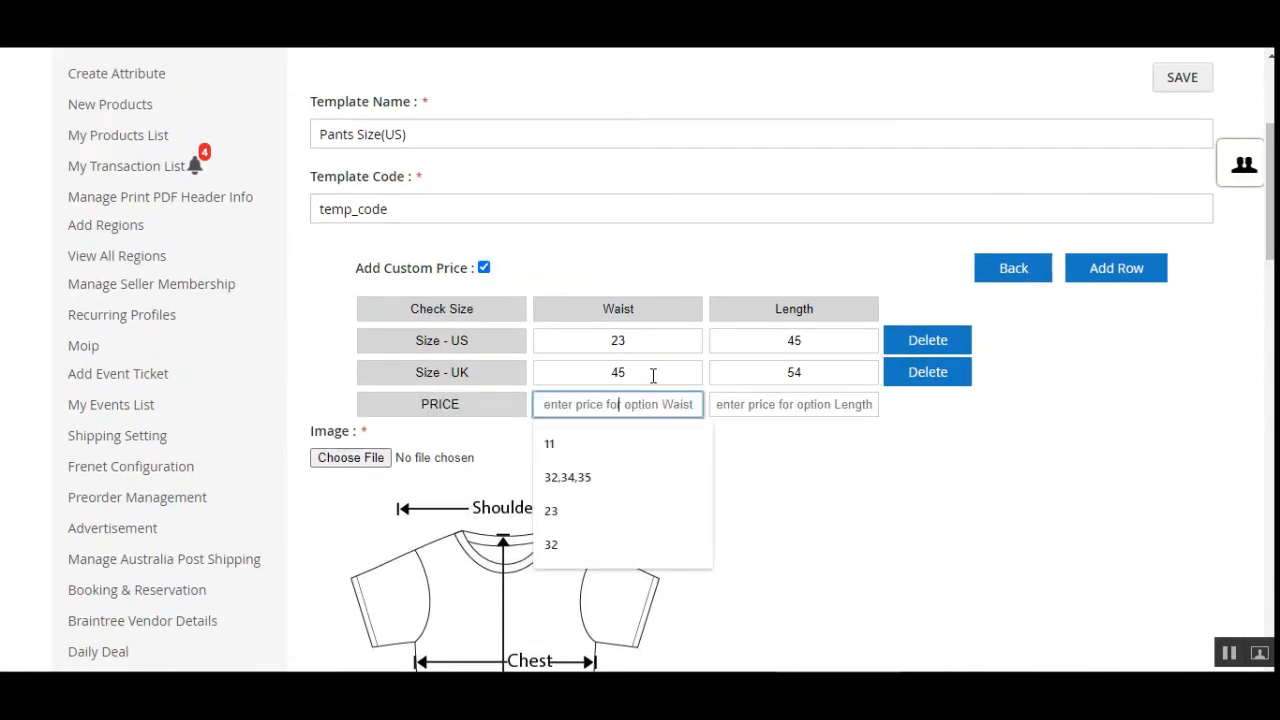
pyautogui.click(586, 445)
pyautogui.click(788, 406)
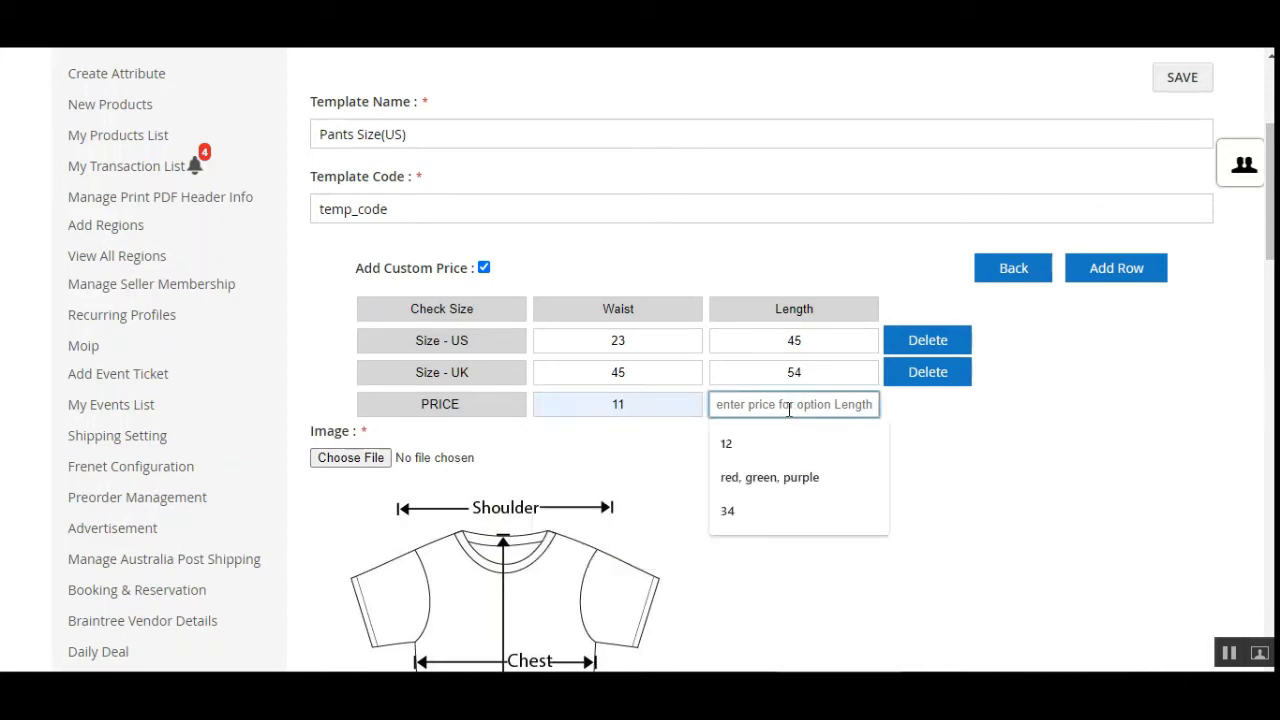
pyautogui.write('12')
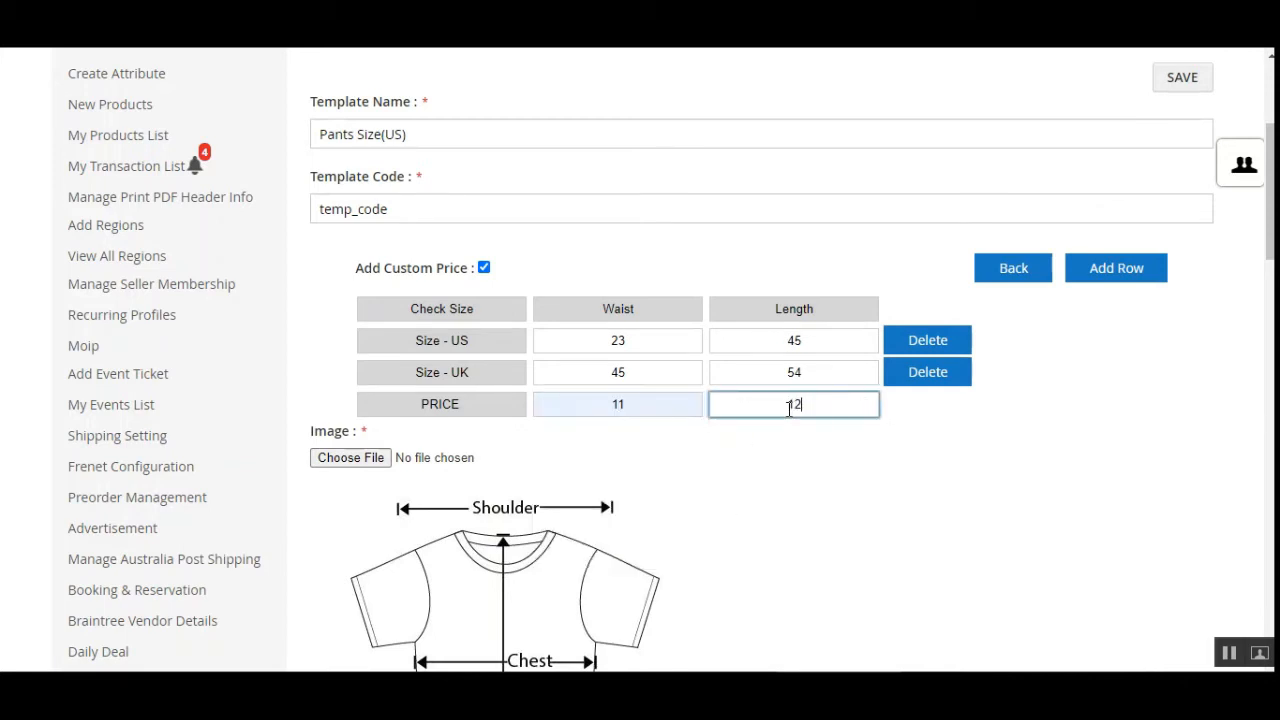
pyautogui.click(1192, 88)
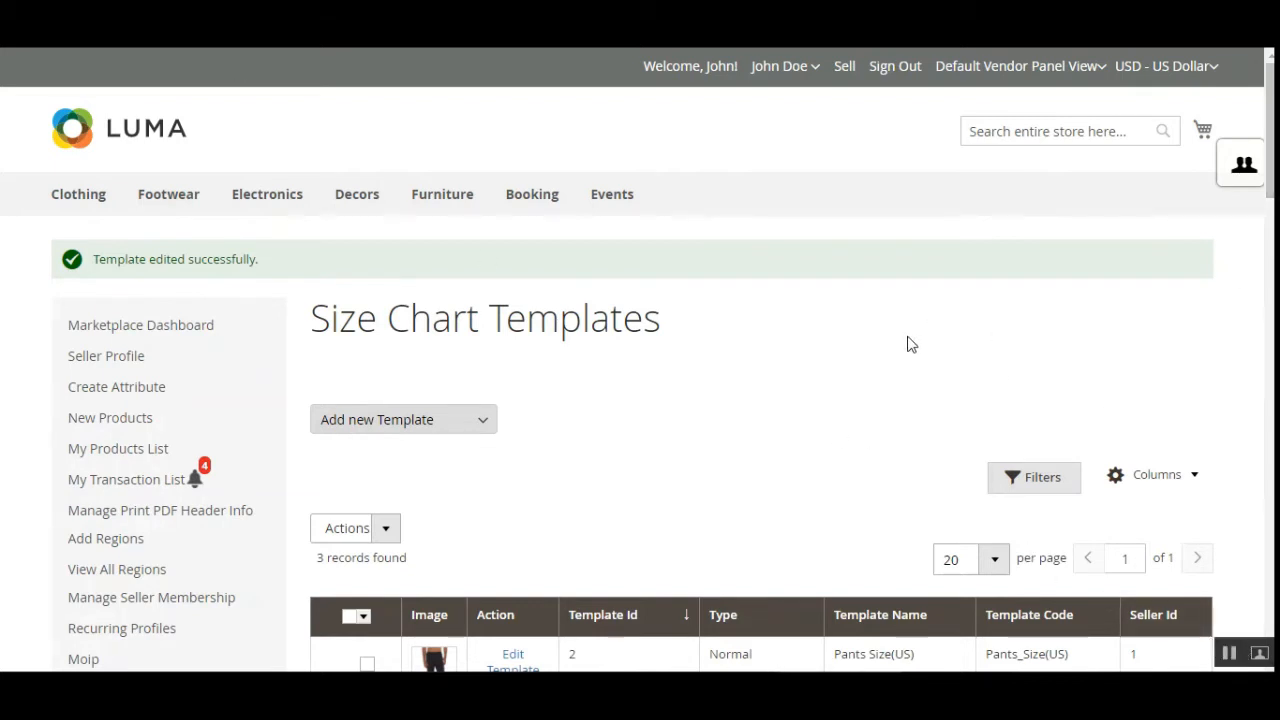
# Step: Review the size chart templates list and open My Products List in a new tab
pyautogui.scroll(-3, 563, 50)
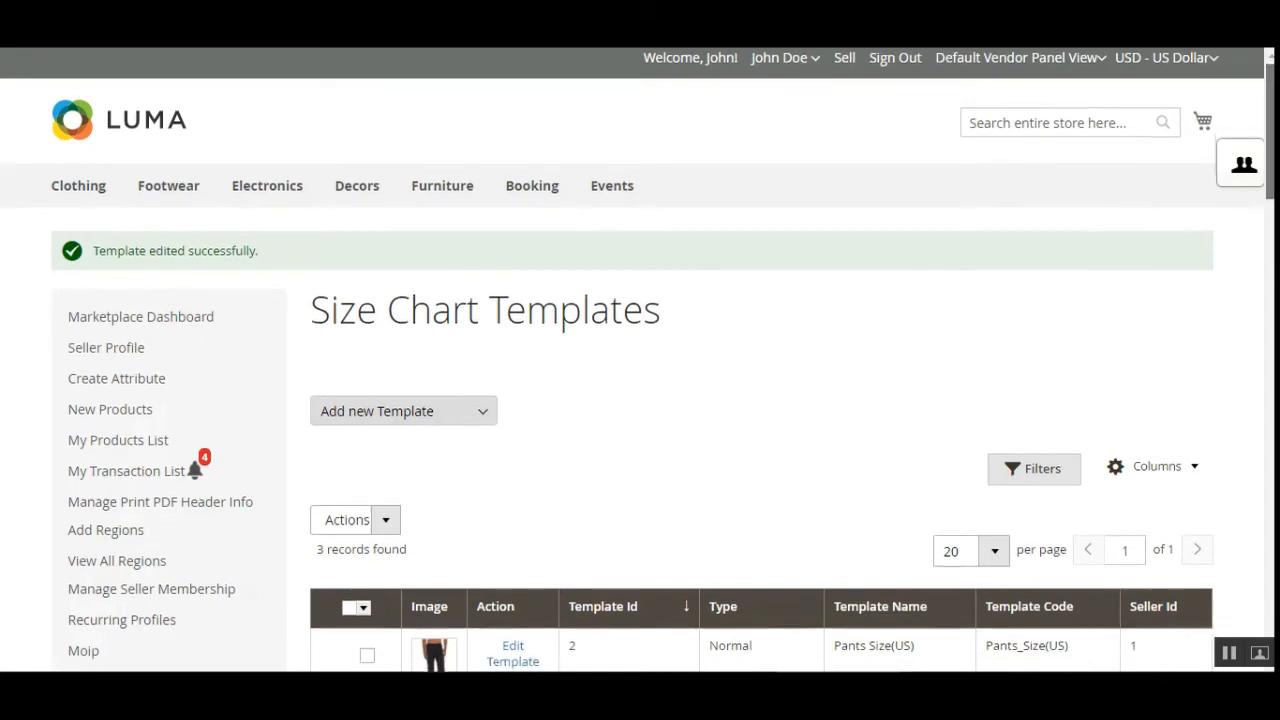
pyautogui.scroll(2, 563, 50)
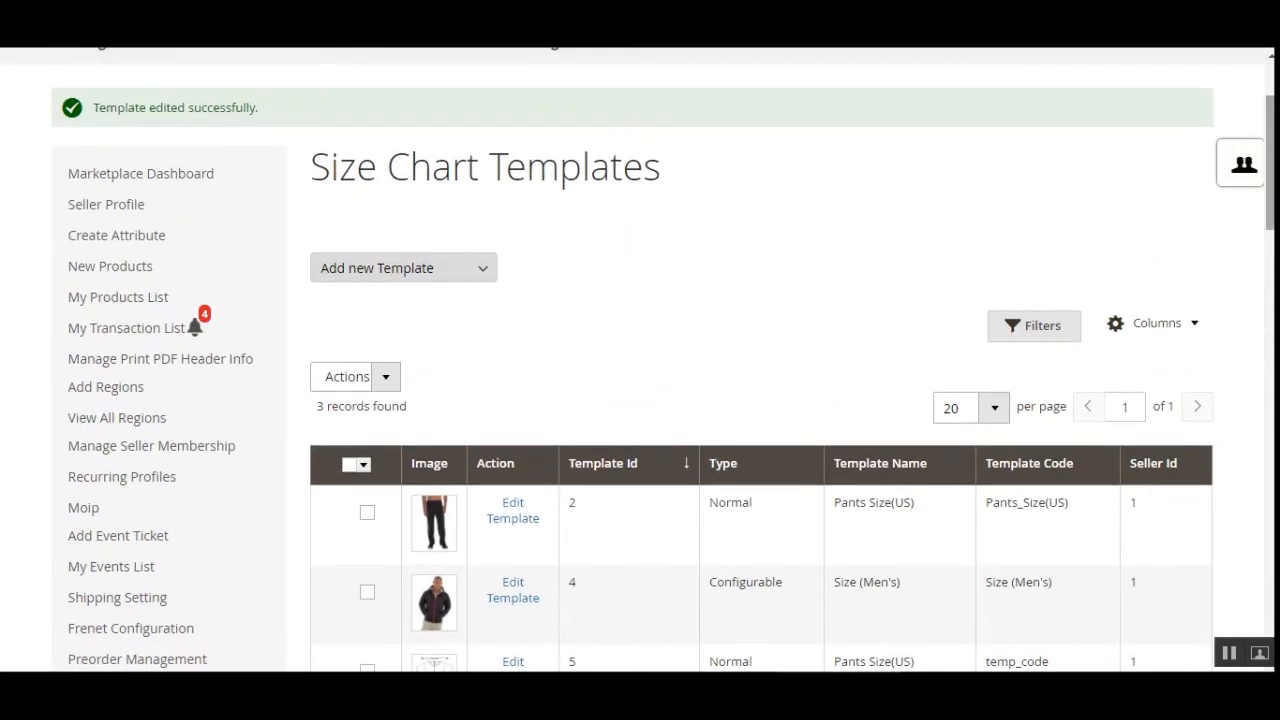
pyautogui.scroll(-3, 494, 371)
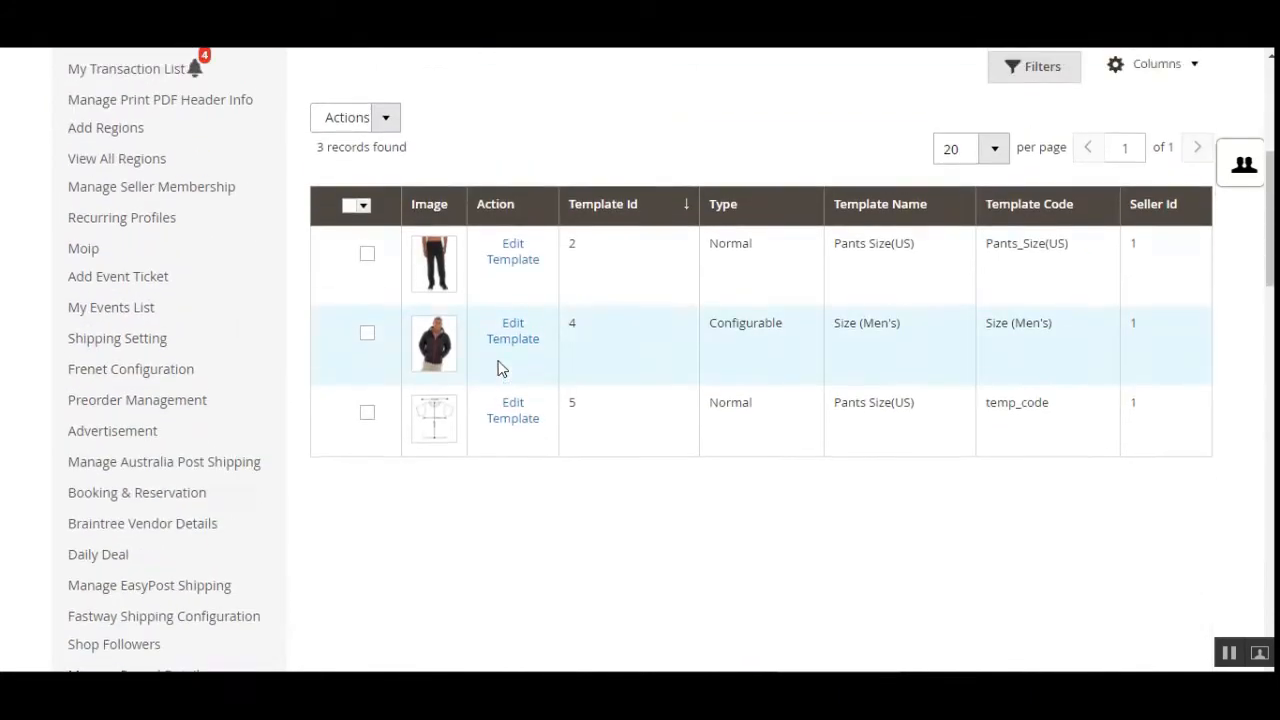
pyautogui.scroll(3, 537, 273)
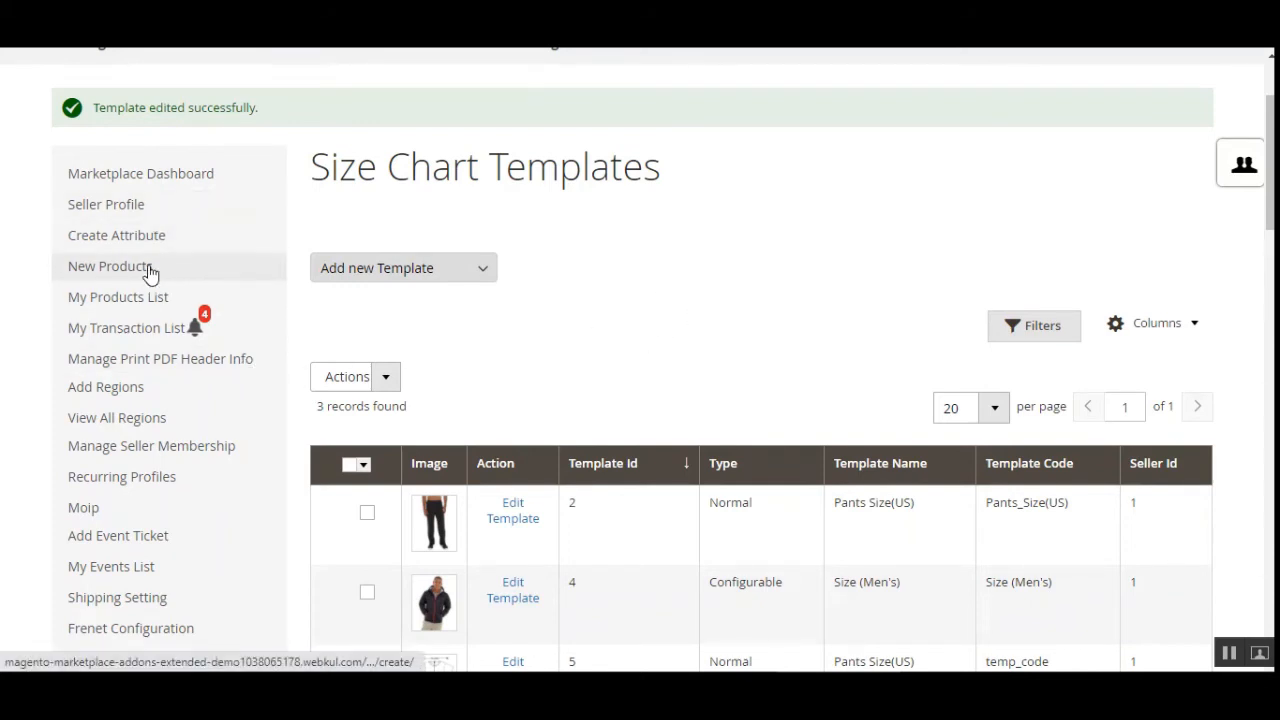
pyautogui.rightClick(165, 300)
pyautogui.click(176, 320)
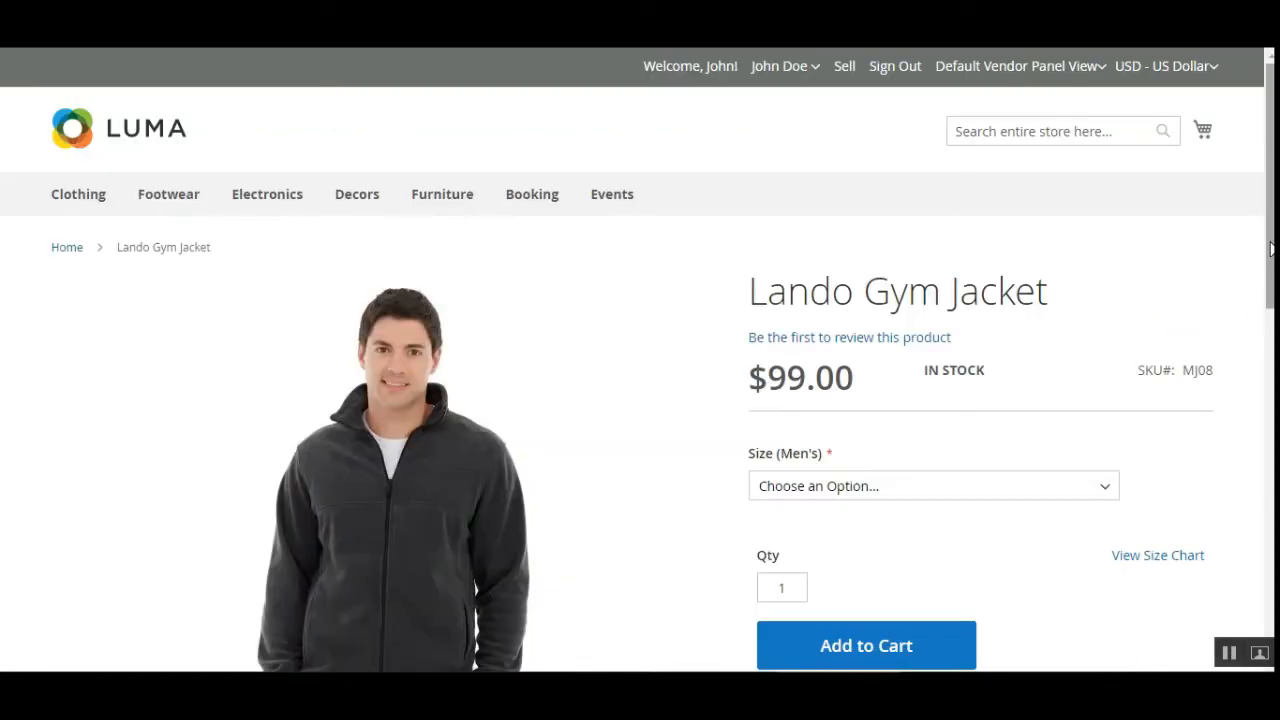
# Step: Go through the Size (Men's) options S, M, L, XXL and XL on the Lando Gym Jacket product page
pyautogui.scroll(-2, 640, 360)
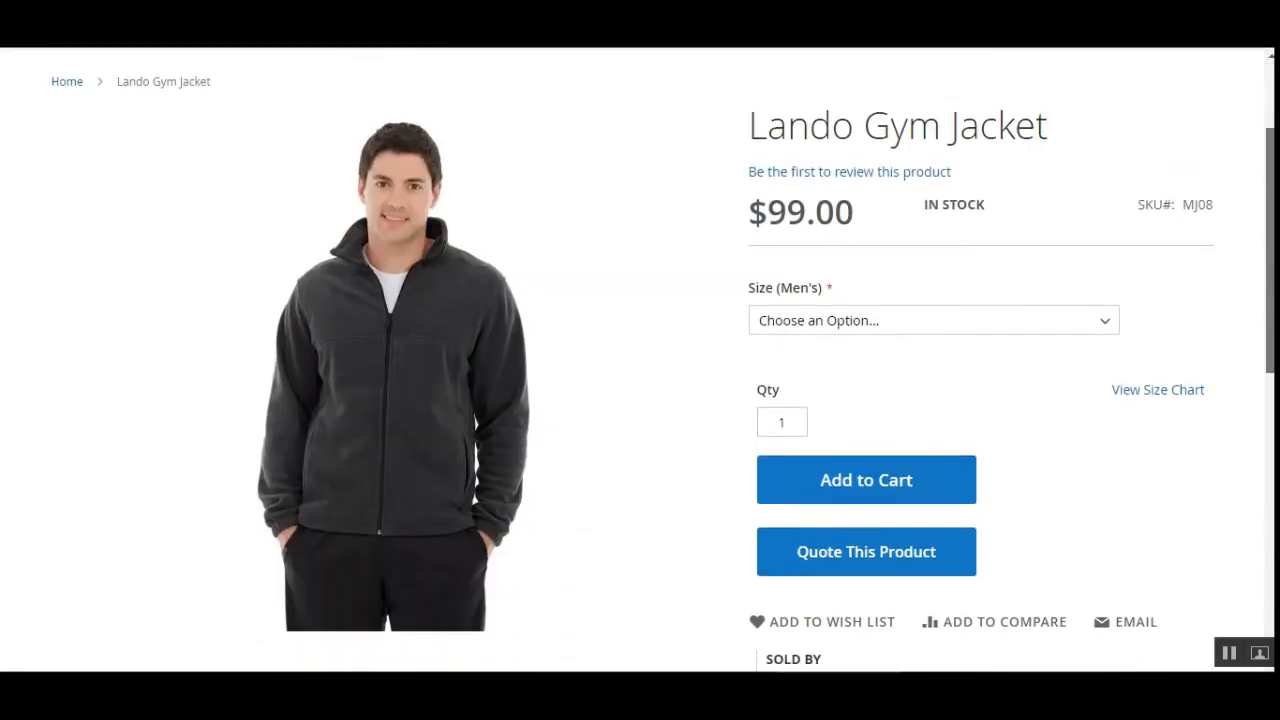
pyautogui.click(840, 278)
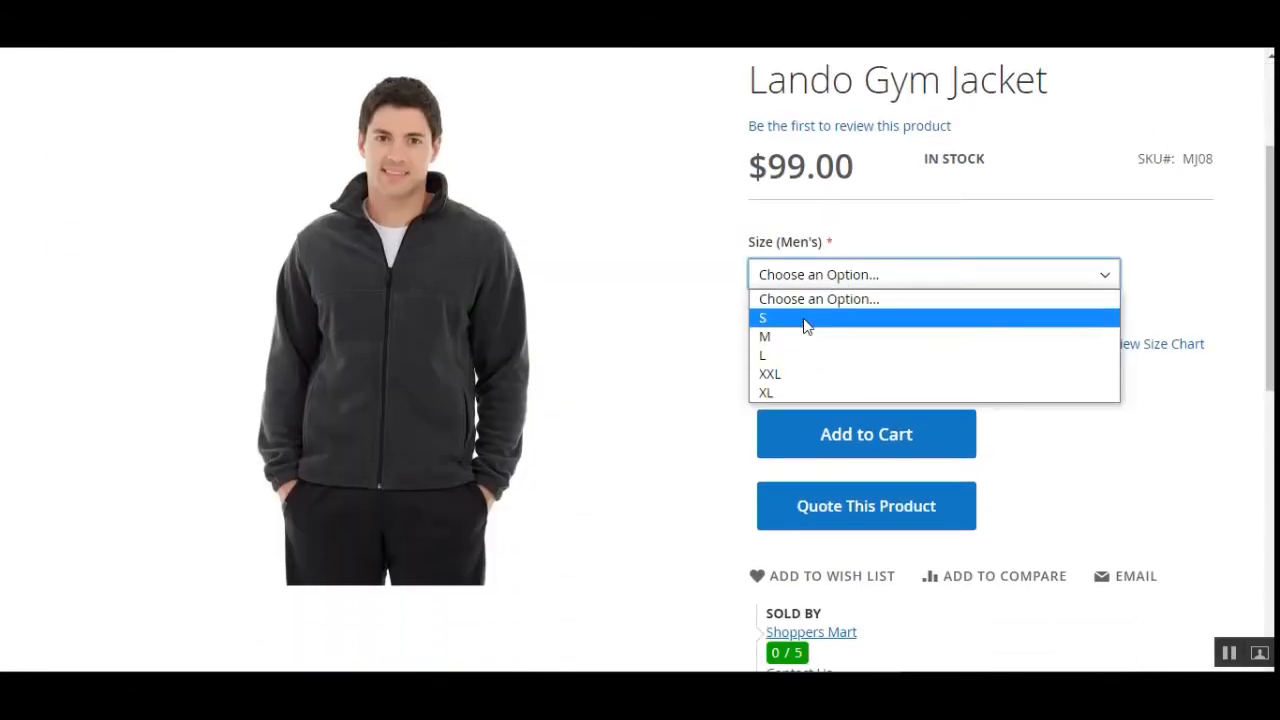
pyautogui.click(806, 321)
pyautogui.click(863, 272)
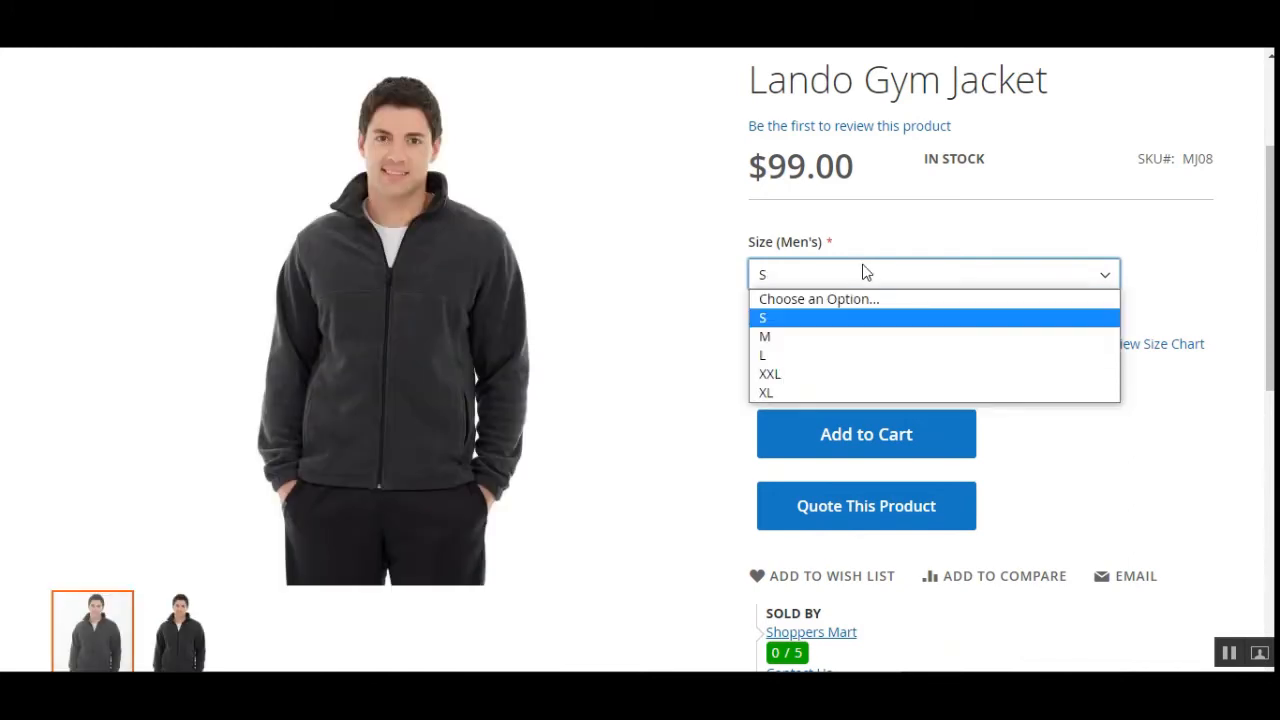
pyautogui.click(846, 338)
pyautogui.click(875, 279)
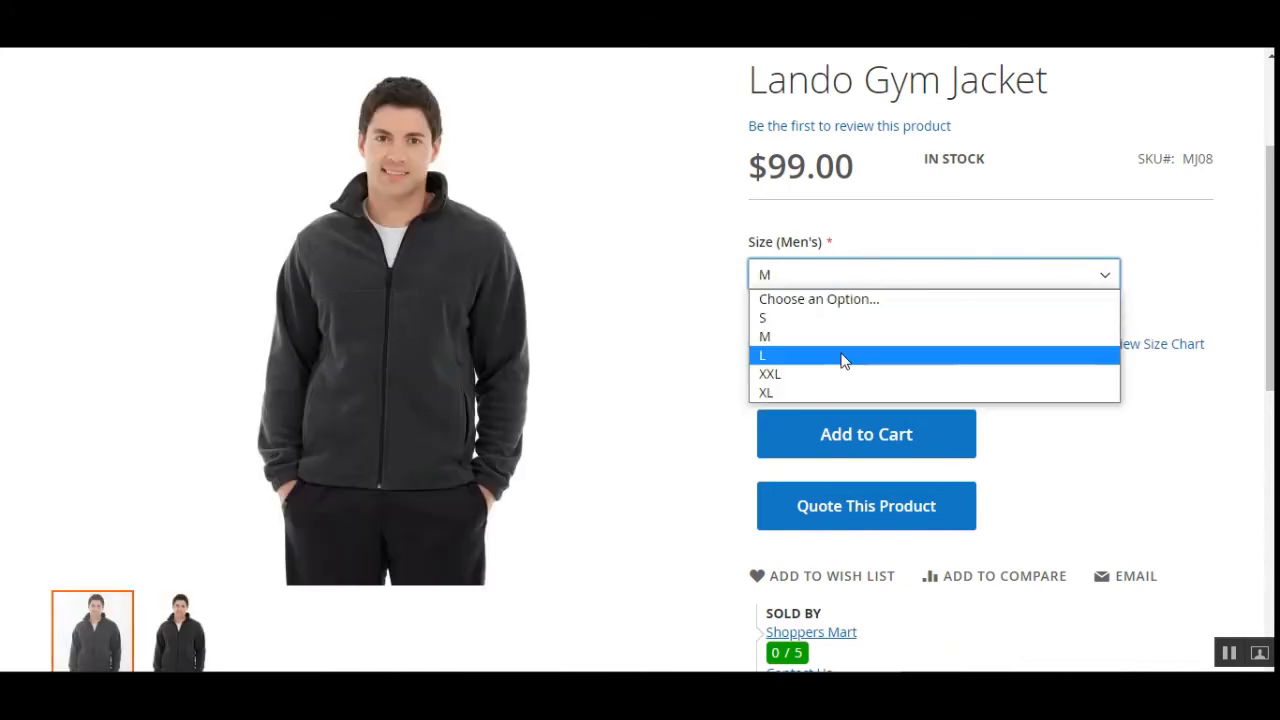
pyautogui.click(843, 355)
pyautogui.click(871, 285)
pyautogui.click(846, 373)
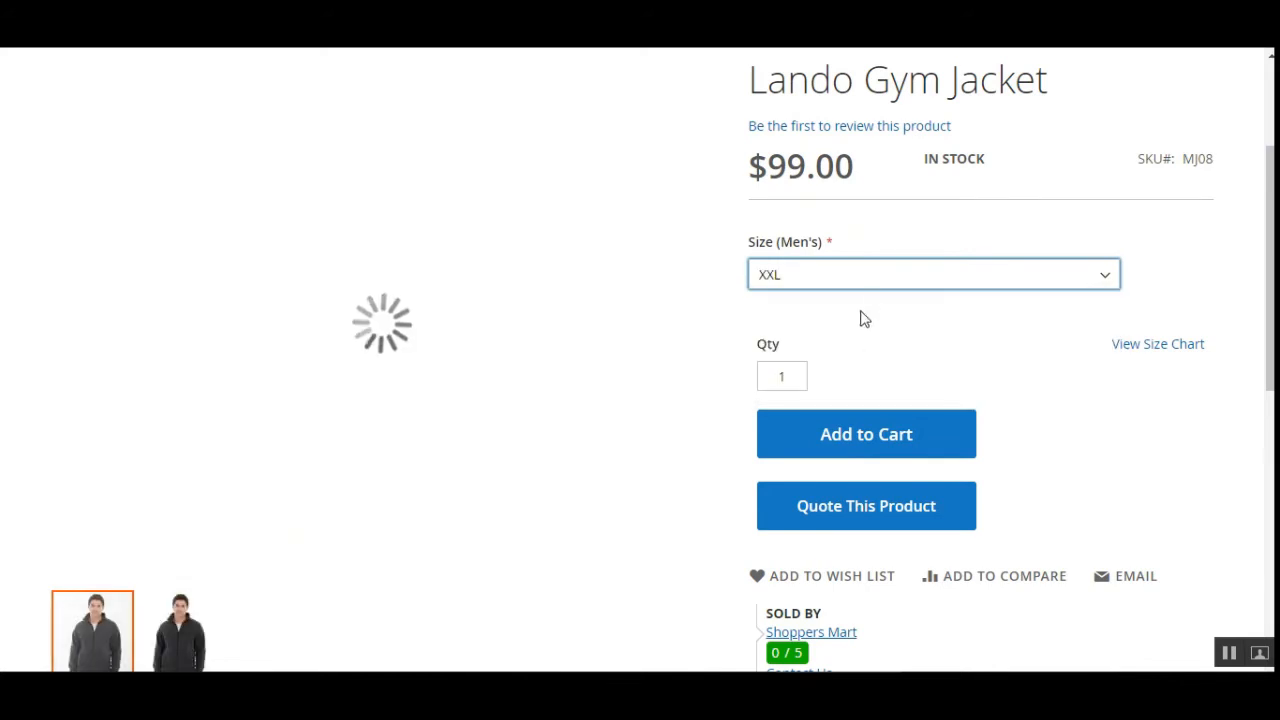
pyautogui.click(871, 280)
pyautogui.click(846, 392)
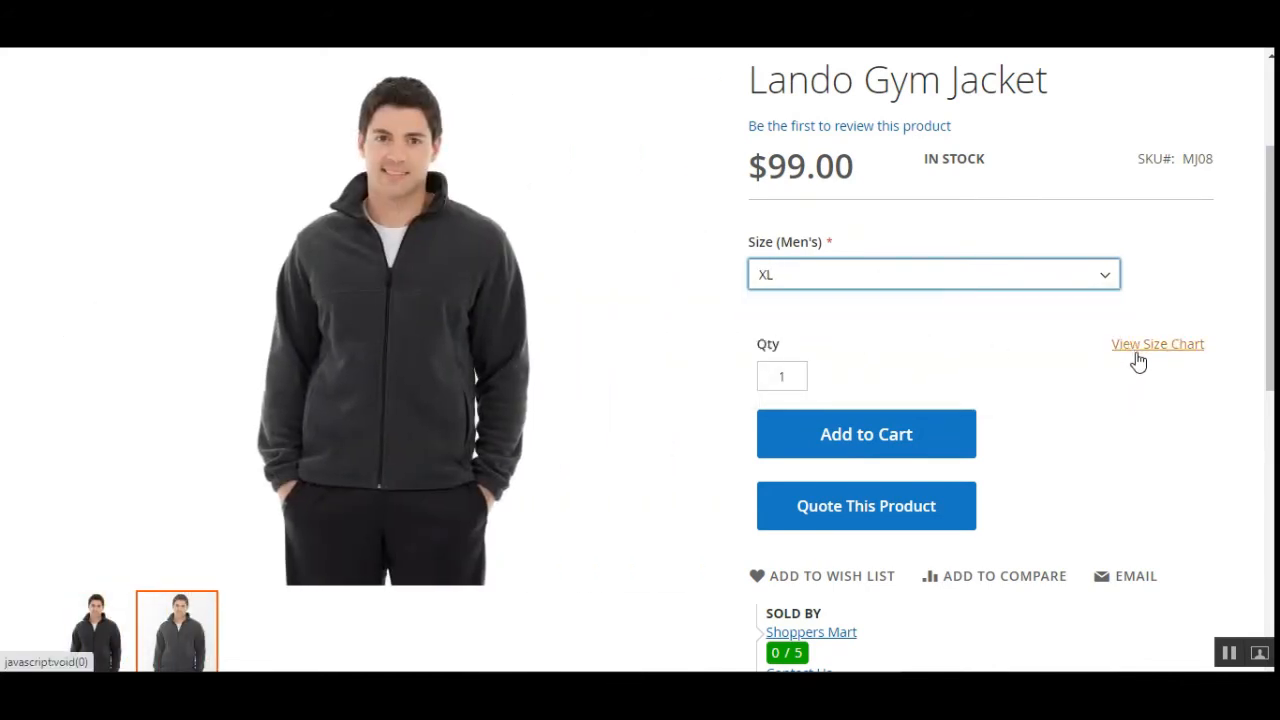
# Step: View the Lando Gym Jacket's size chart with all its size rows, and close it
pyautogui.click(1172, 348)
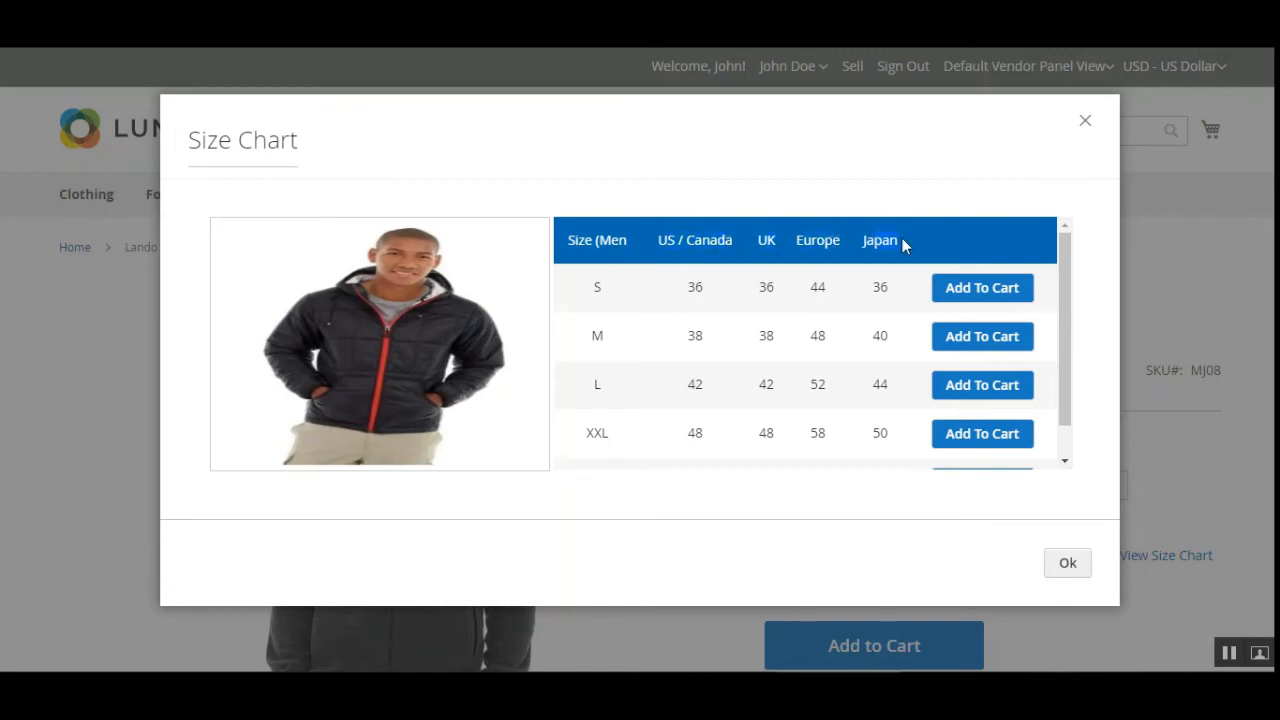
pyautogui.scroll(-1, 1070, 322)
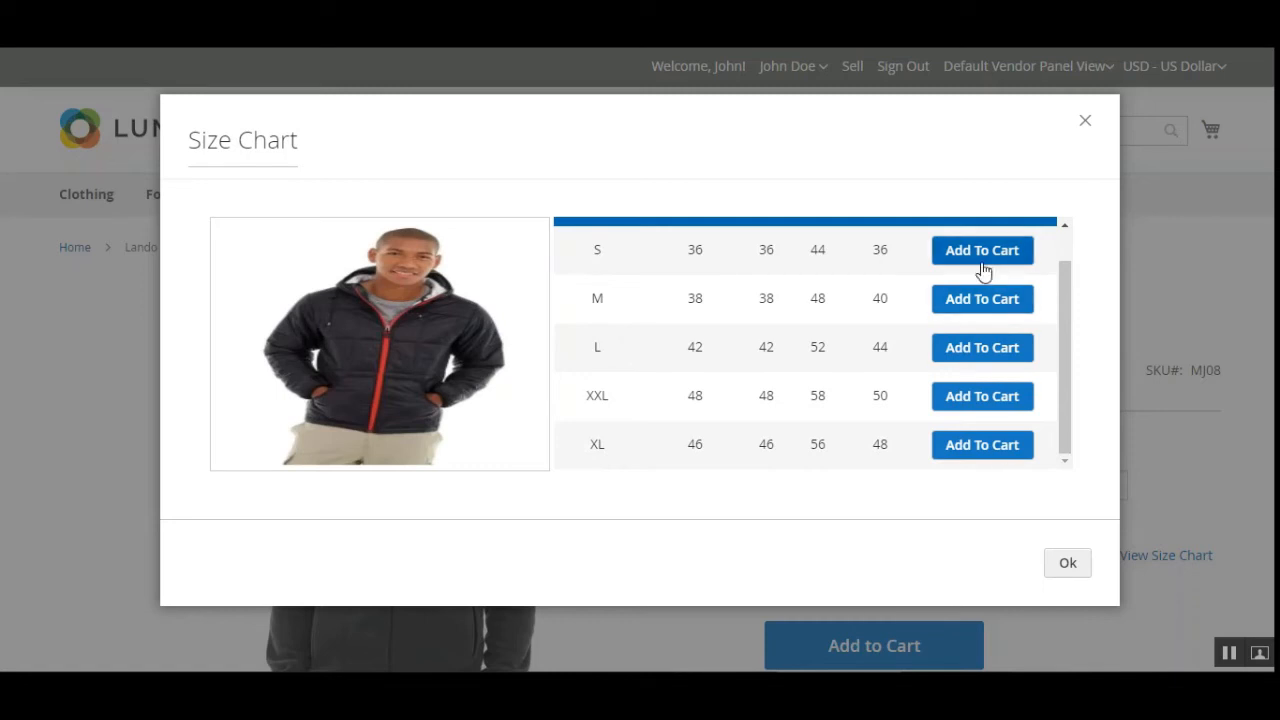
pyautogui.scroll(1, 1070, 300)
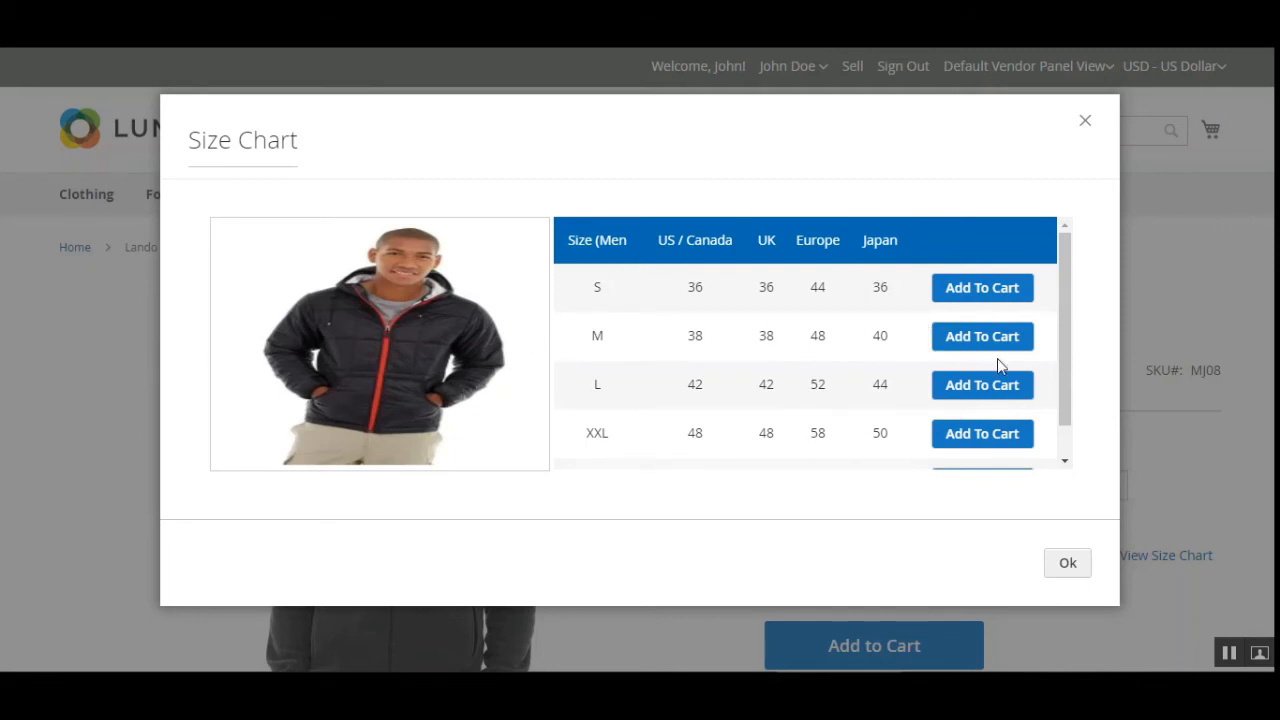
pyautogui.click(1068, 565)
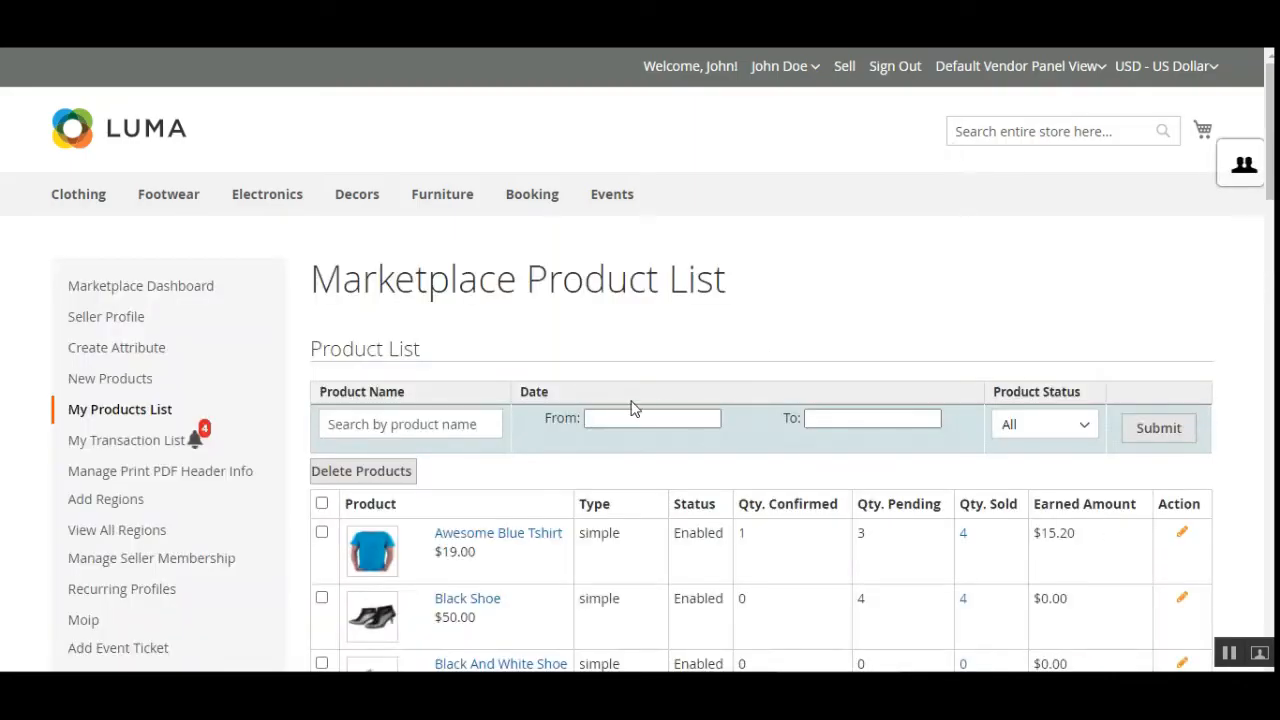
# Step: Search the entire store for Lando Gym Jacket from the seller's product list page
pyautogui.scroll(-2, 631, 408)
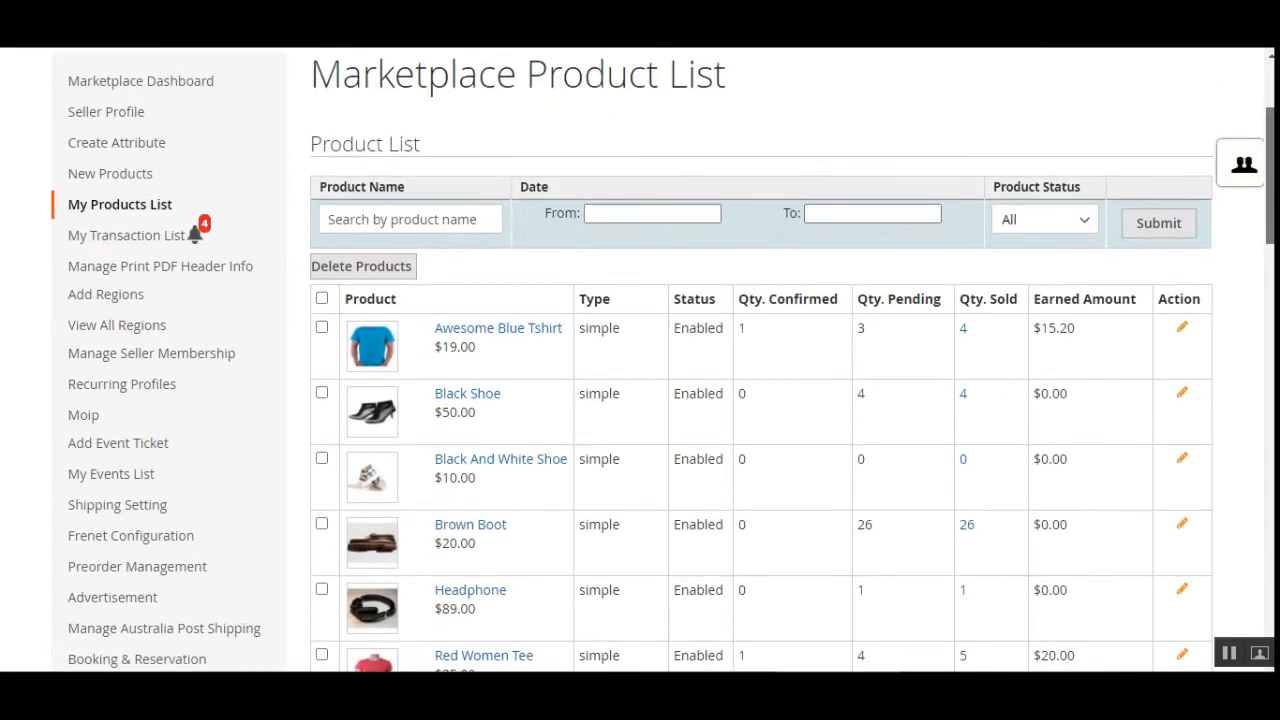
pyautogui.scroll(2, 594, 477)
pyautogui.rightClick(996, 140)
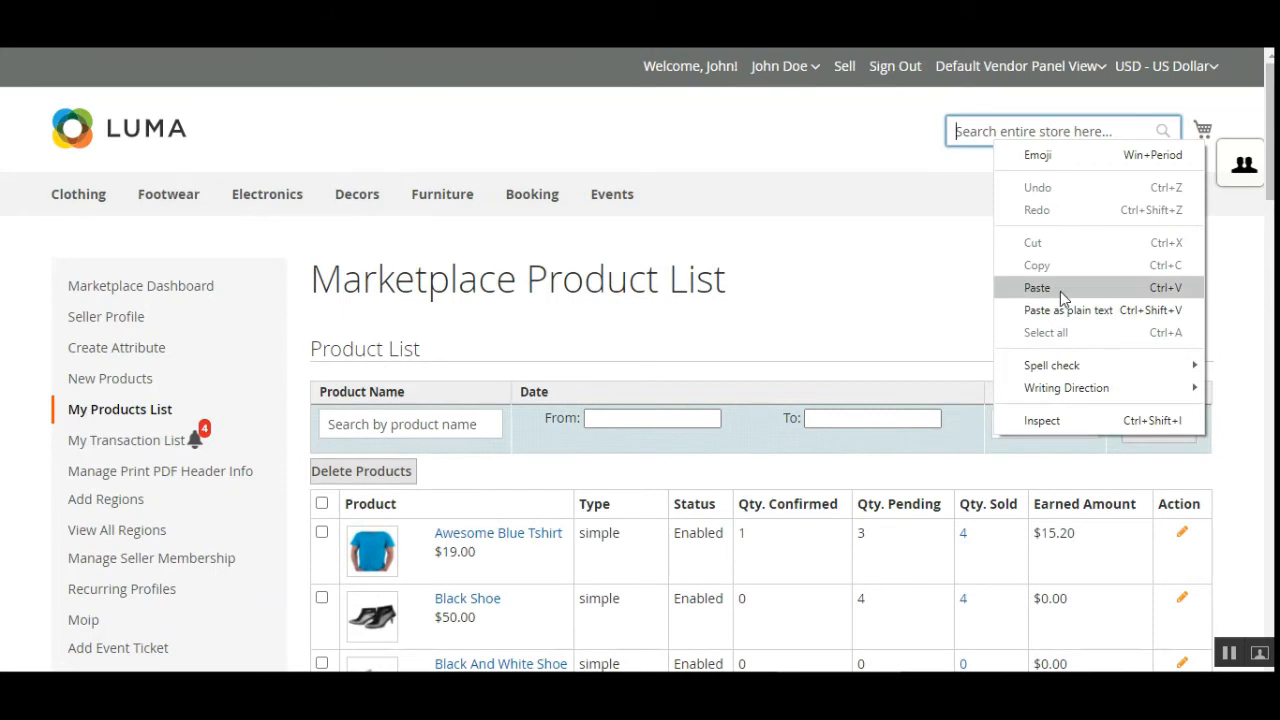
pyautogui.click(1060, 291)
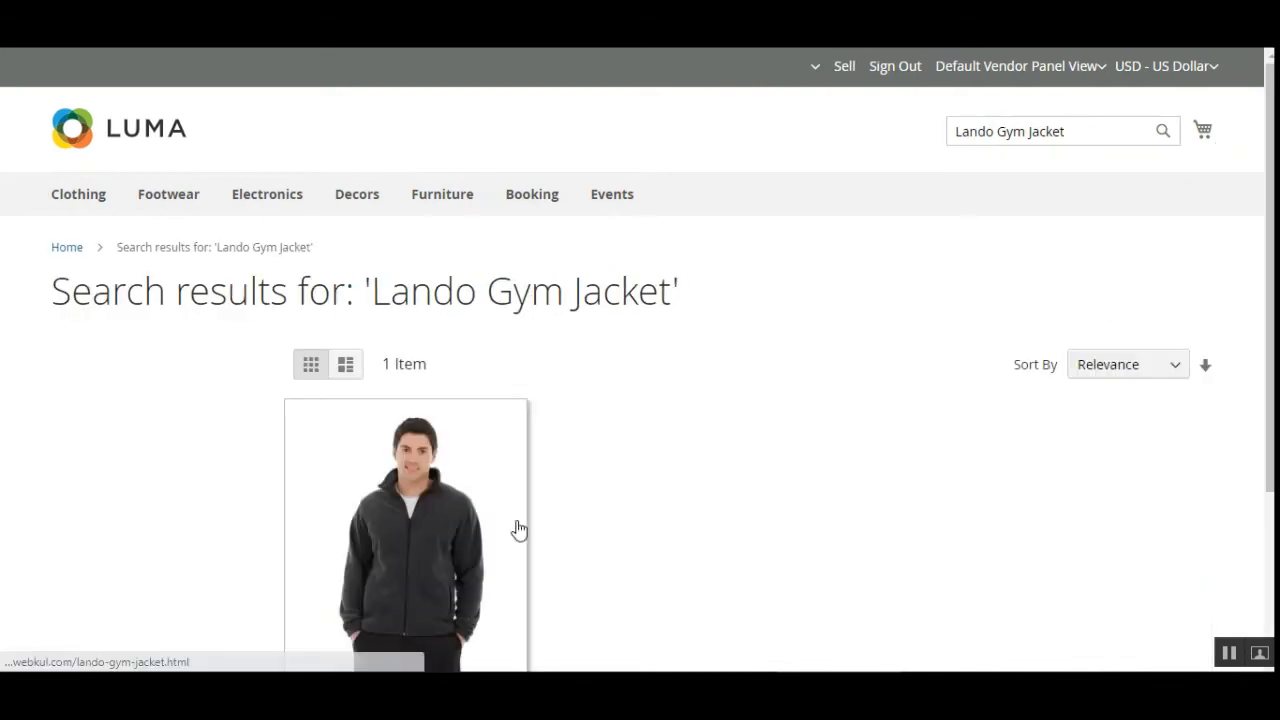
# Step: Check the Lando Gym Jacket product types in the seller's product list and open the configurable one for editing
pyautogui.scroll(-2, 515, 528)
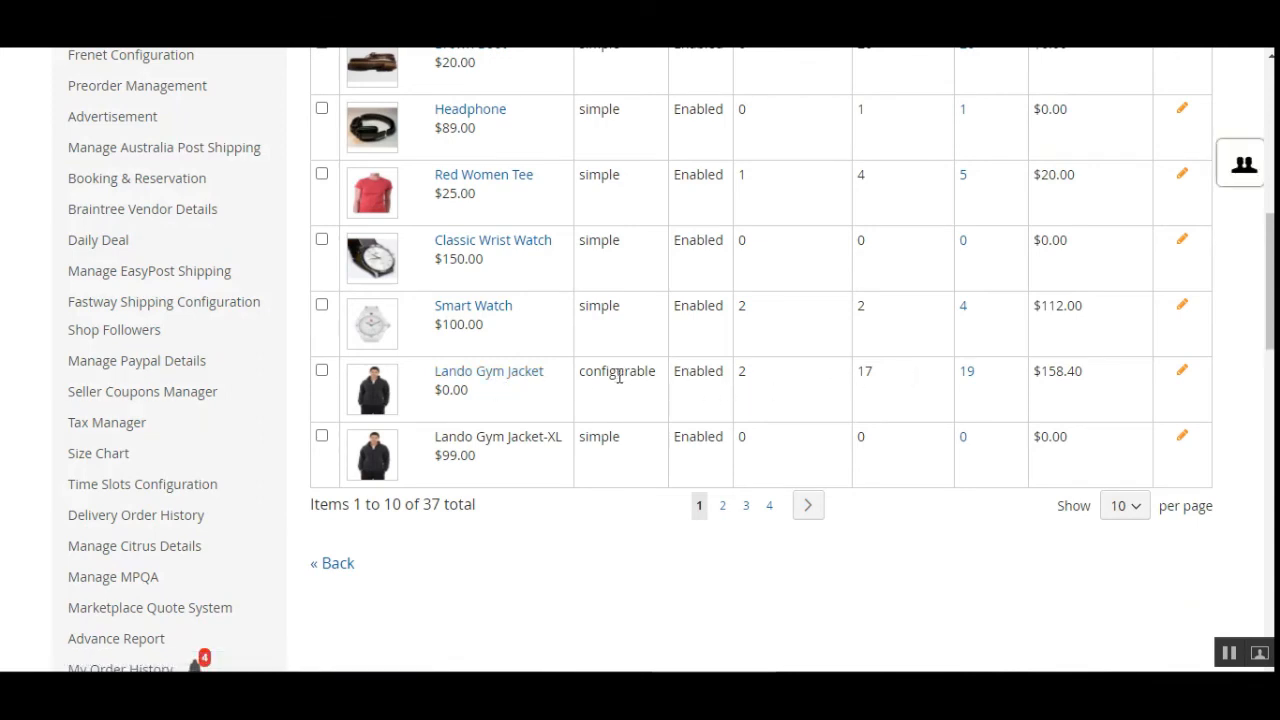
pyautogui.moveTo(590, 373); pyautogui.dragTo(650, 375)
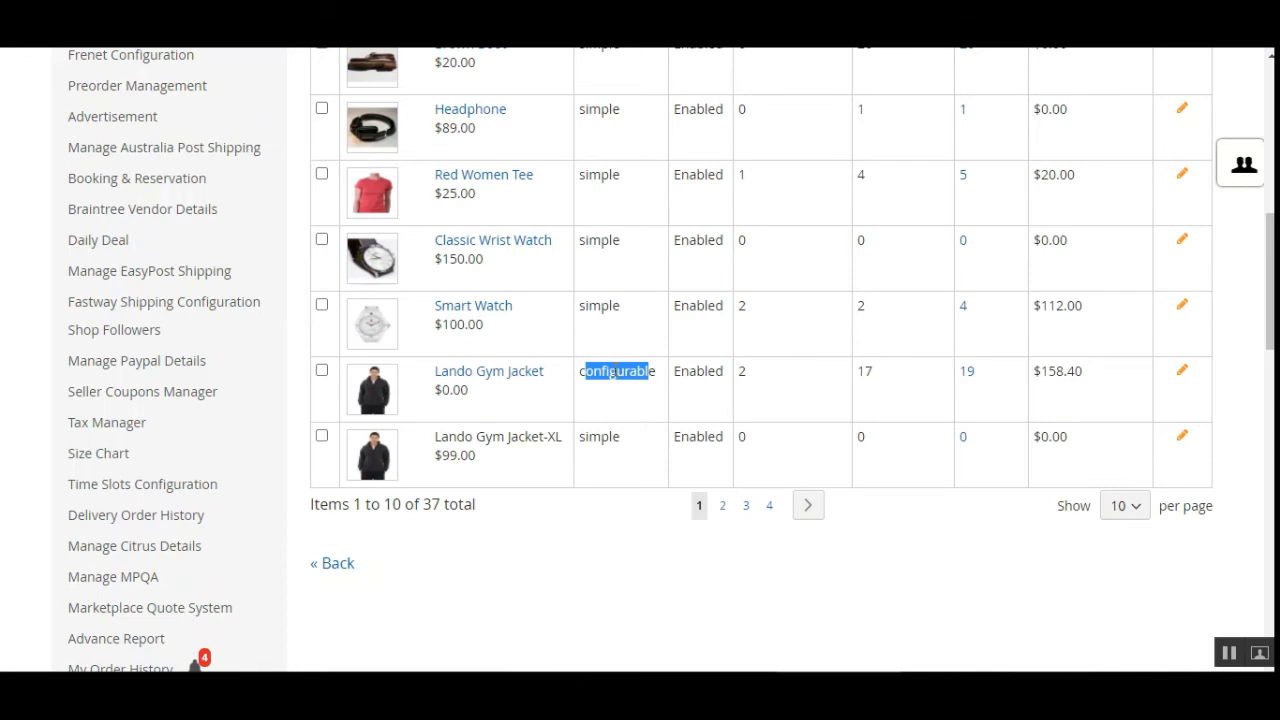
pyautogui.click(622, 379)
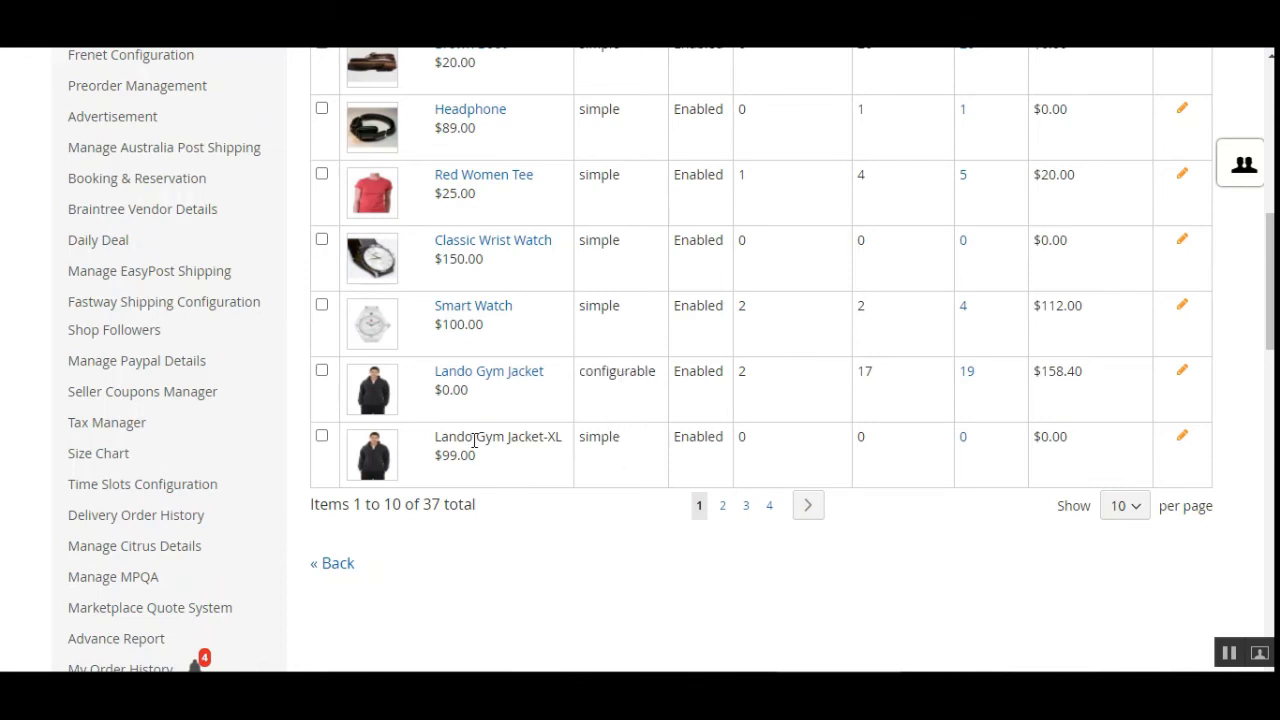
pyautogui.moveTo(546, 433); pyautogui.dragTo(581, 437)
pyautogui.click(1183, 375)
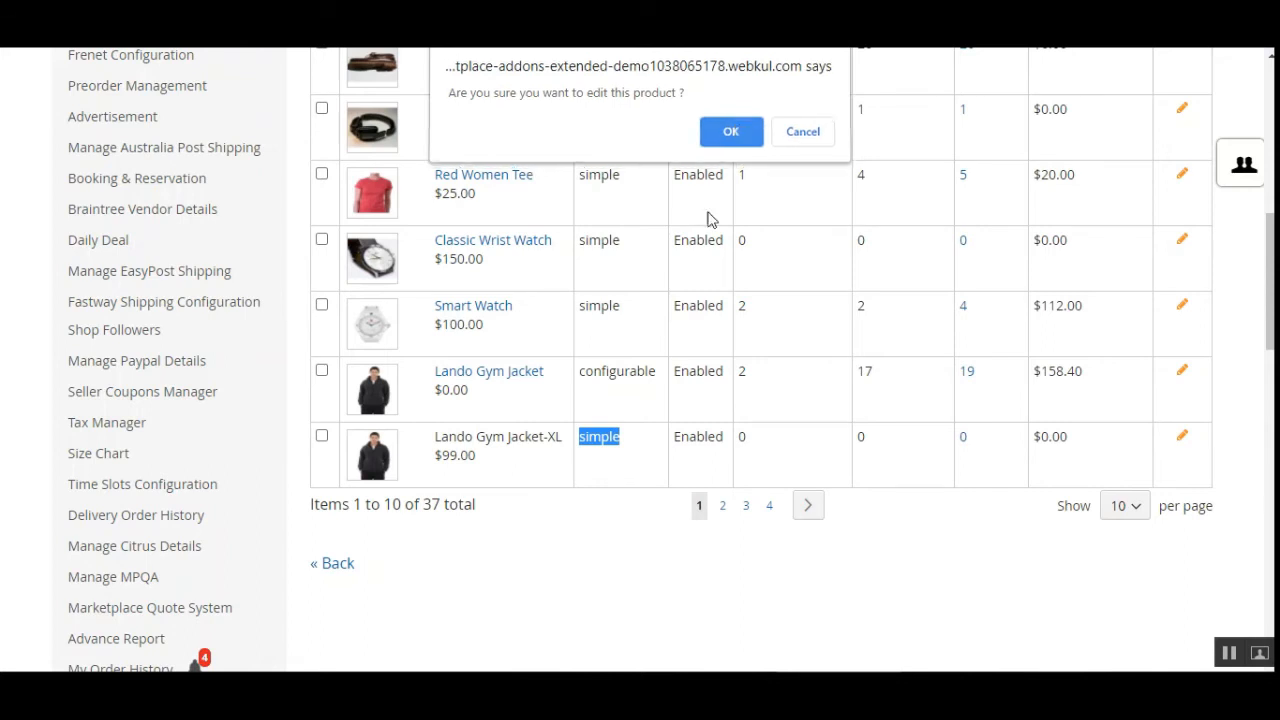
pyautogui.press('Return')
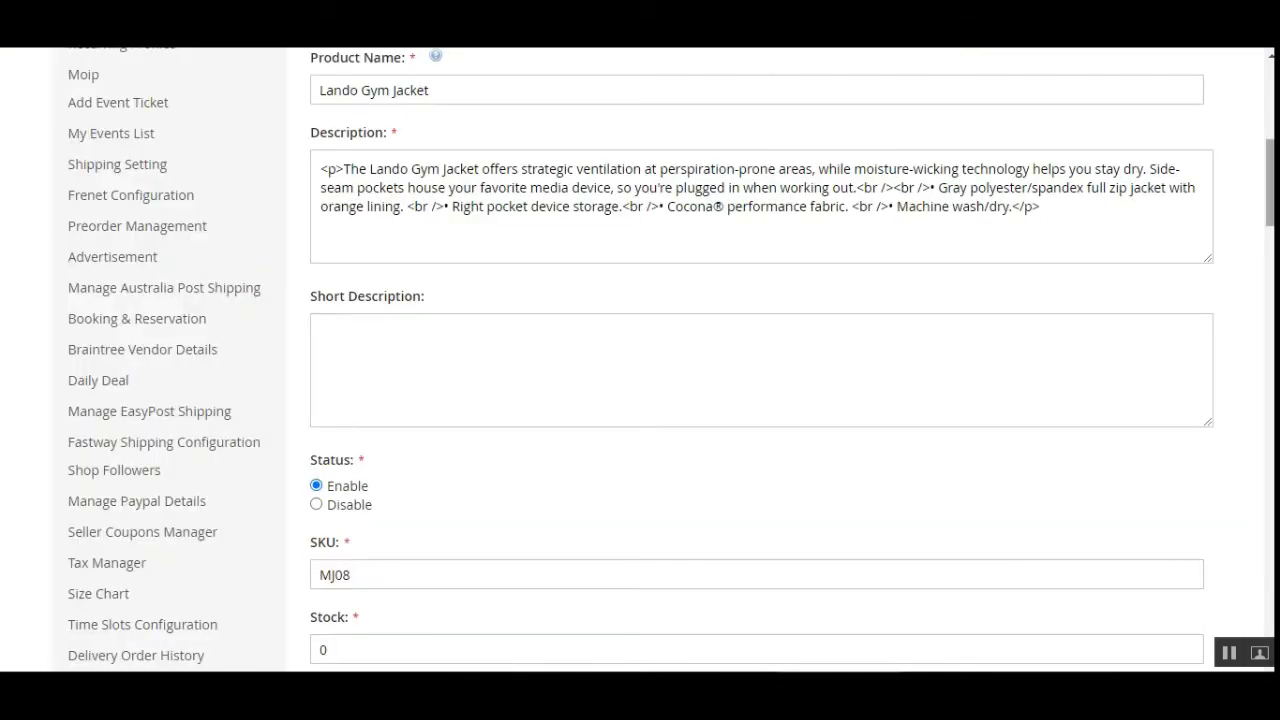
# Step: Examine the Size (Men's) template and its size table under Select Option on the Lando Gym Jacket edit page
pyautogui.moveTo(1270, 126); pyautogui.dragTo(1205, 624)
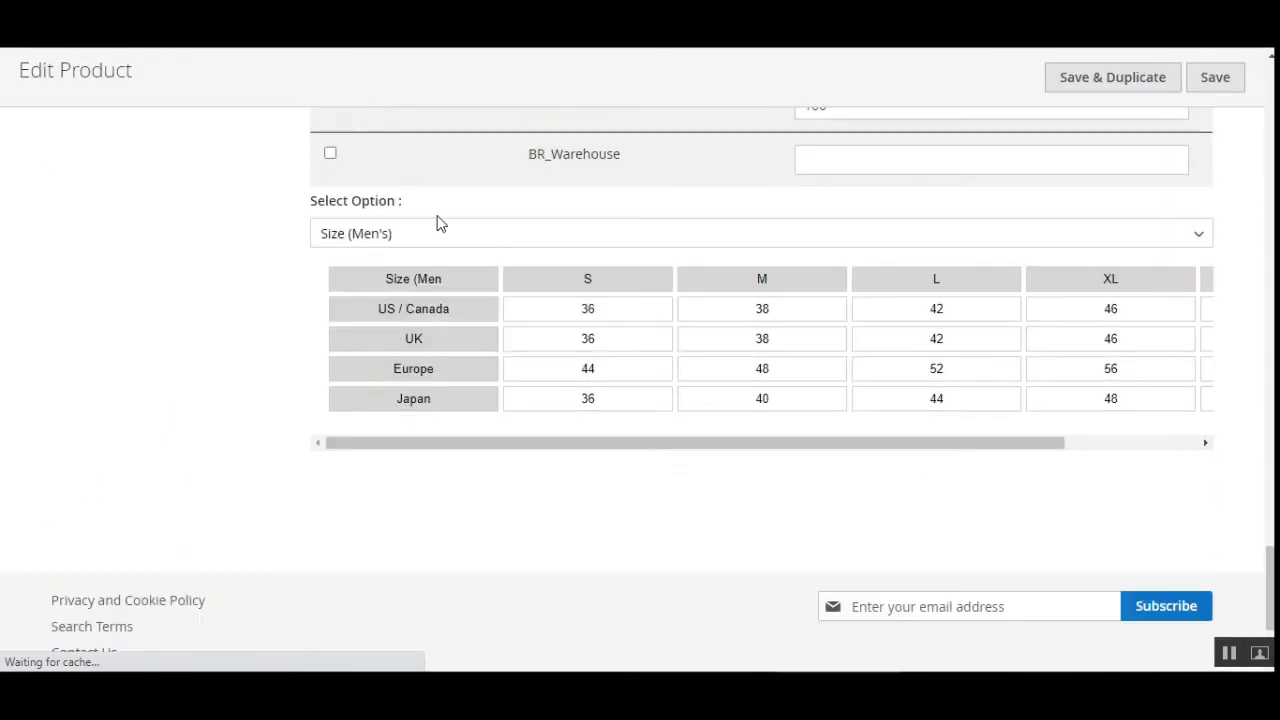
pyautogui.moveTo(317, 211); pyautogui.dragTo(397, 214)
pyautogui.click(543, 203)
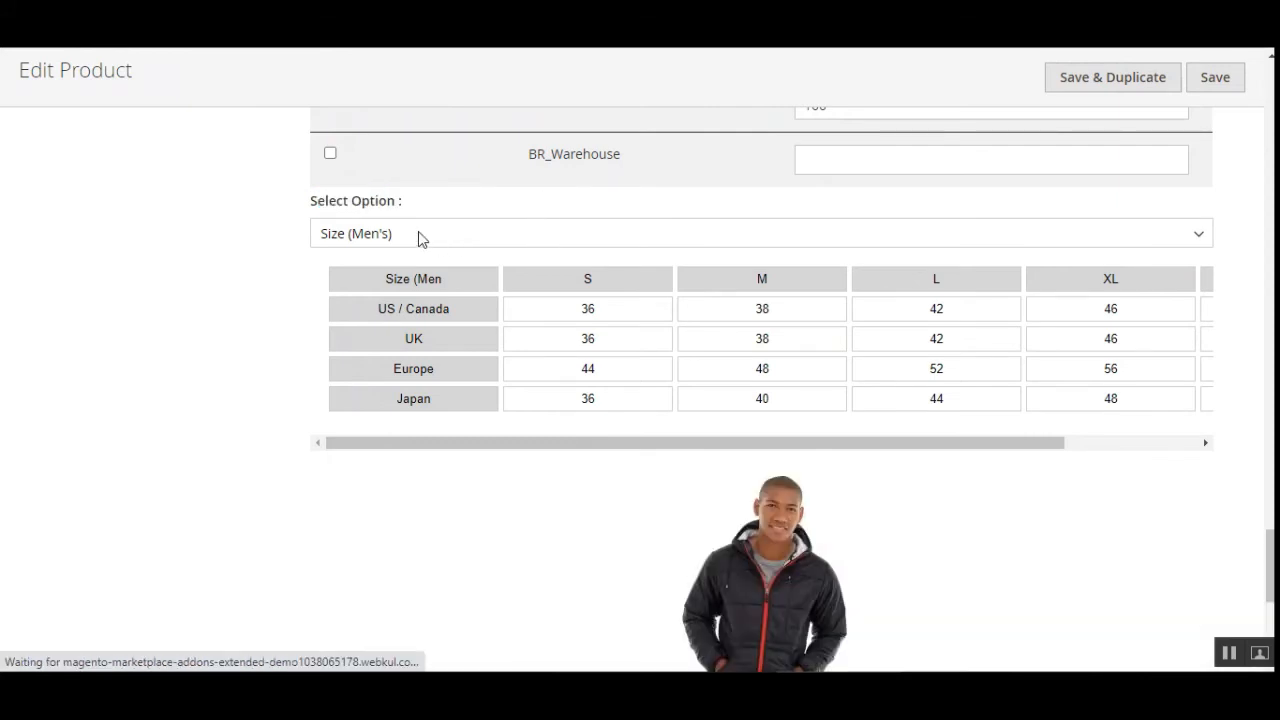
# Step: Review the template choices under Select Option and the Size (Men's) chart table and image on the Lando Gym Jacket edit page
pyautogui.click(419, 236)
pyautogui.click(419, 236)
pyautogui.click(419, 236)
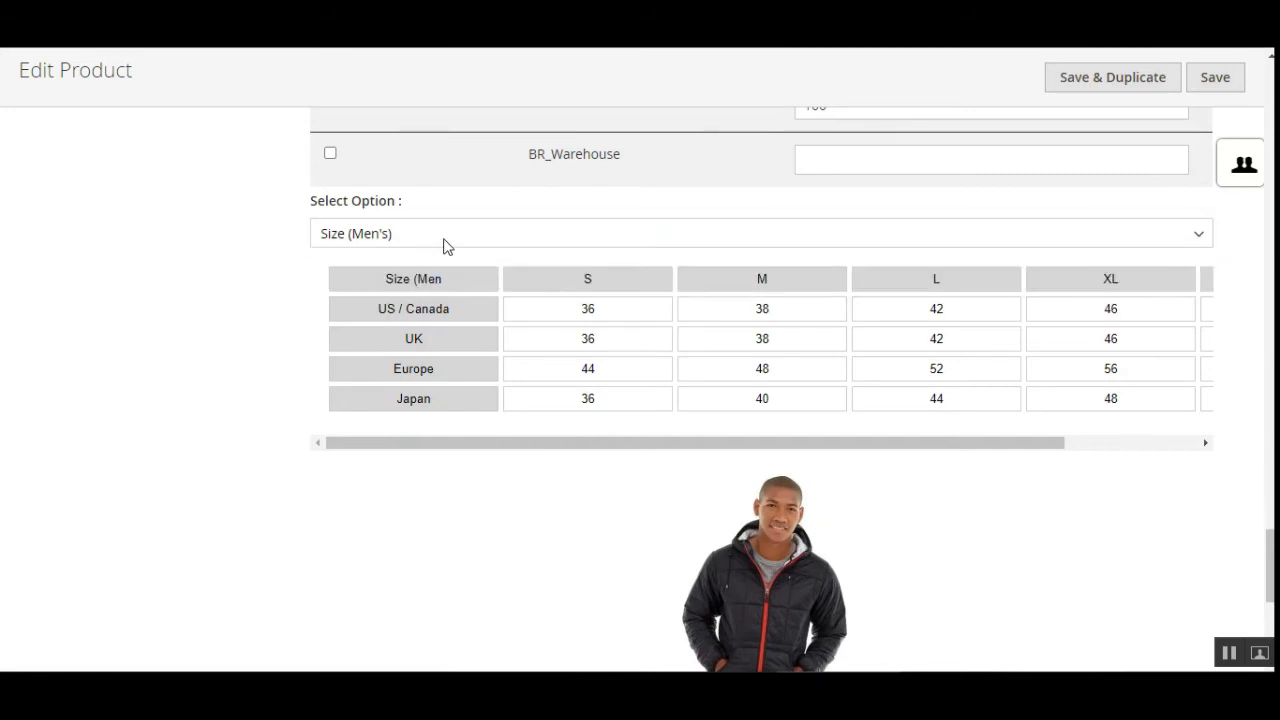
pyautogui.click(447, 246)
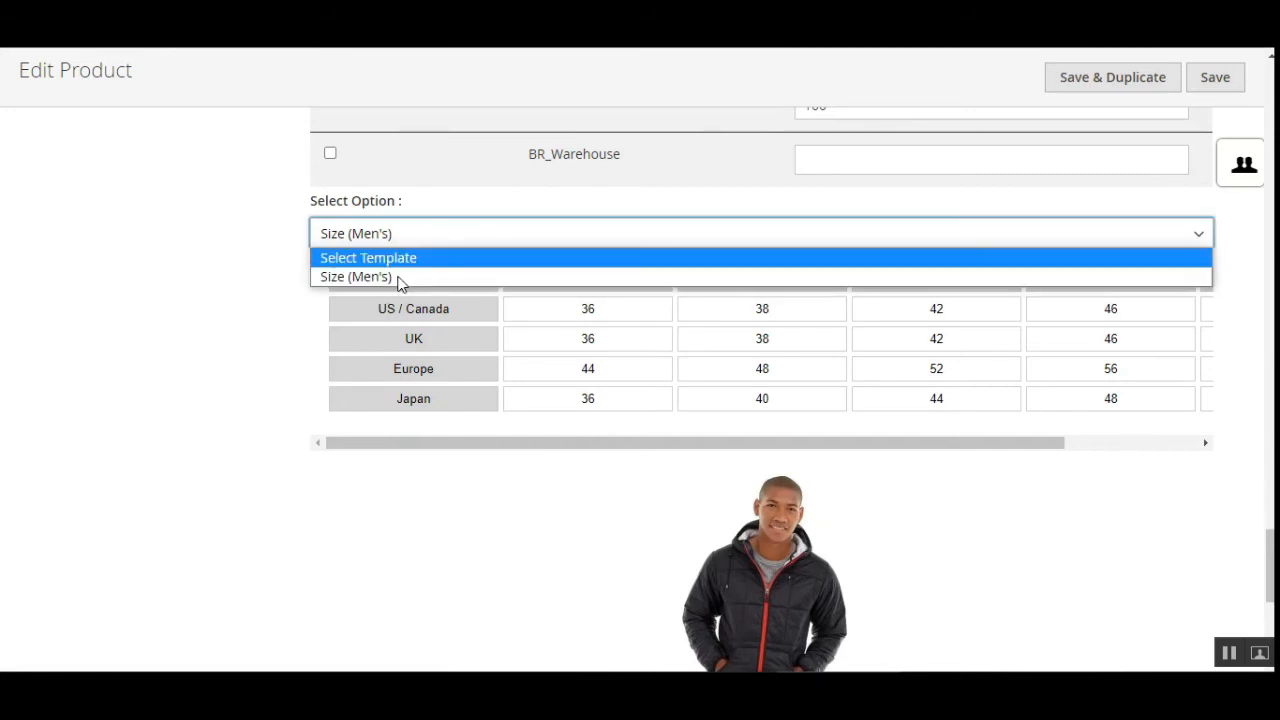
pyautogui.click(271, 282)
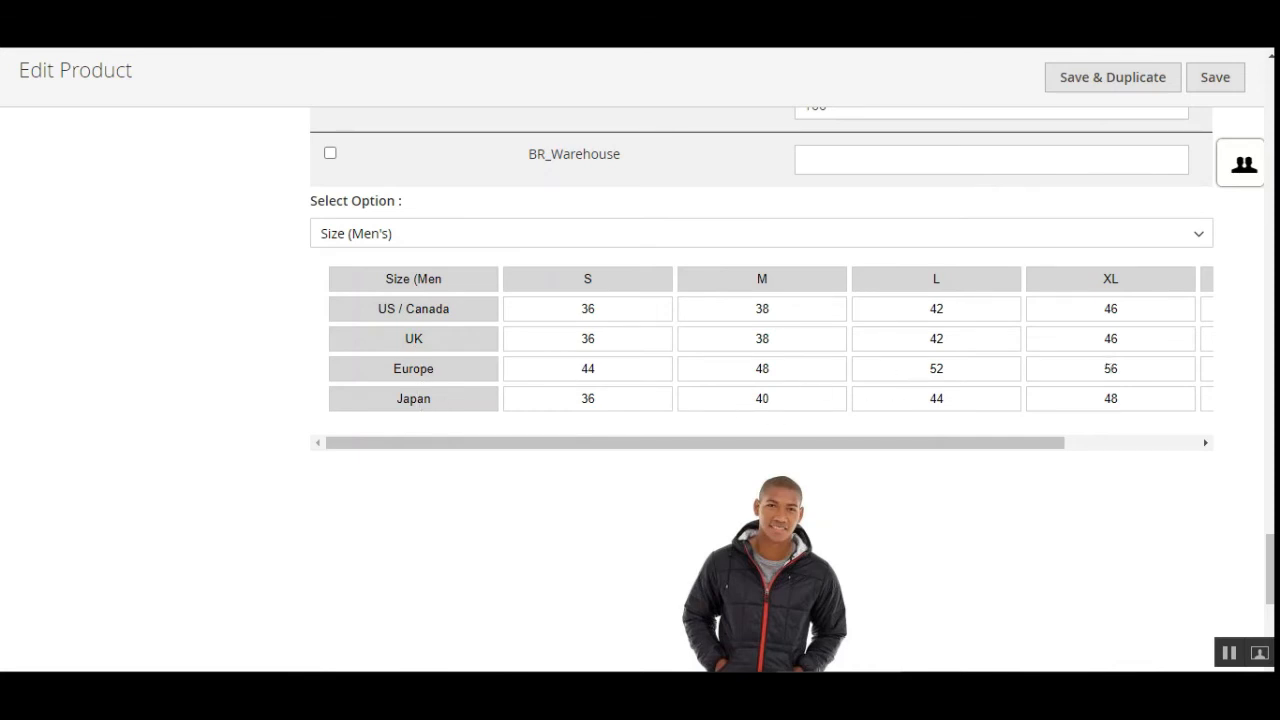
pyautogui.scroll(-4, 941, 512)
pyautogui.scroll(2, 941, 512)
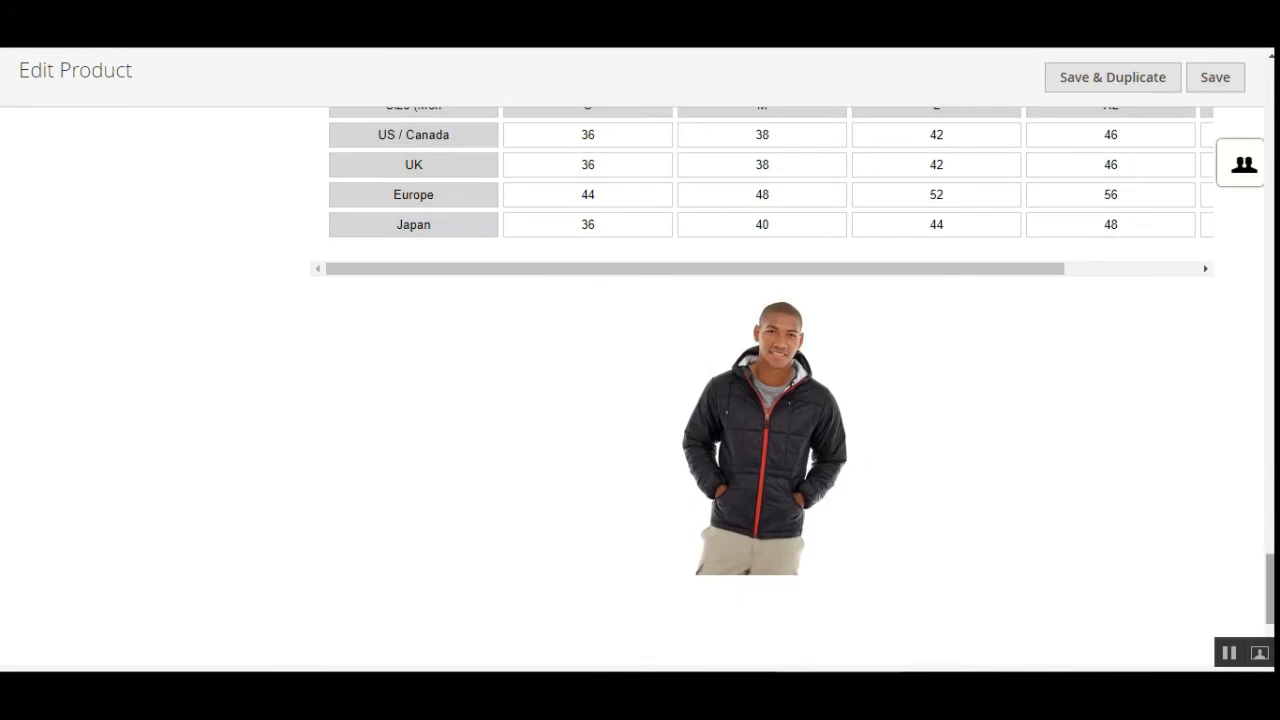
pyautogui.scroll(3, 1270, 590)
pyautogui.moveTo(1270, 562)
pyautogui.mouseDown()
pyautogui.moveTo(1270, 582)
pyautogui.moveTo(1270, 514)
pyautogui.moveTo(1270, 572)
pyautogui.mouseUp()
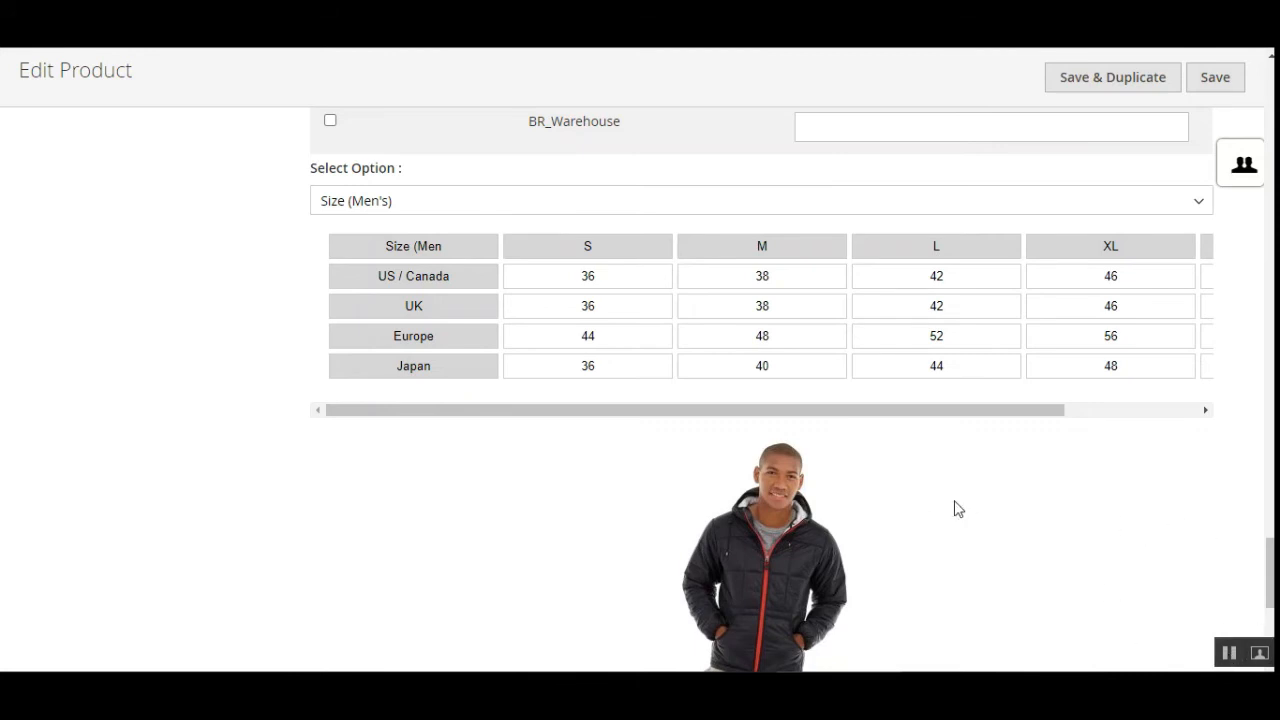
# Step: Go to the seller's Size Chart templates and open the configurable Size (Men's) template for editing
pyautogui.scroll(8, 323, 534)
pyautogui.scroll(10, 560, 437)
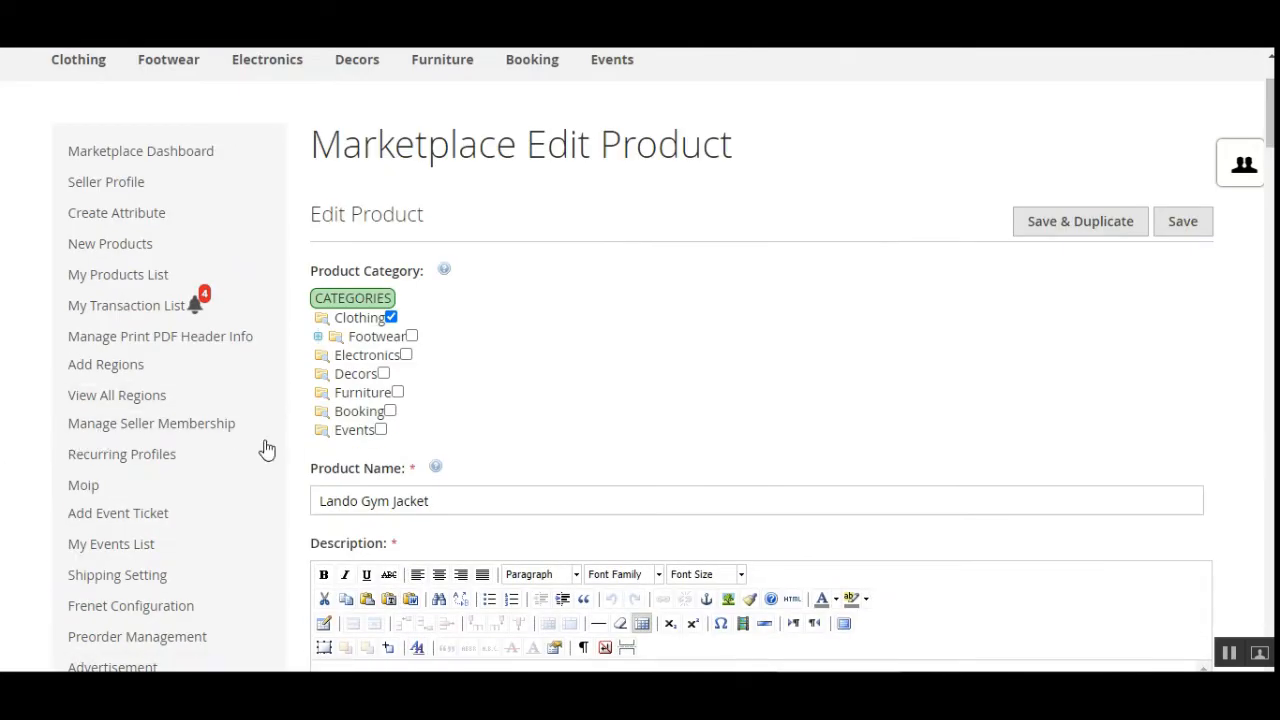
pyautogui.scroll(-1, 155, 432)
pyautogui.scroll(-5, 155, 432)
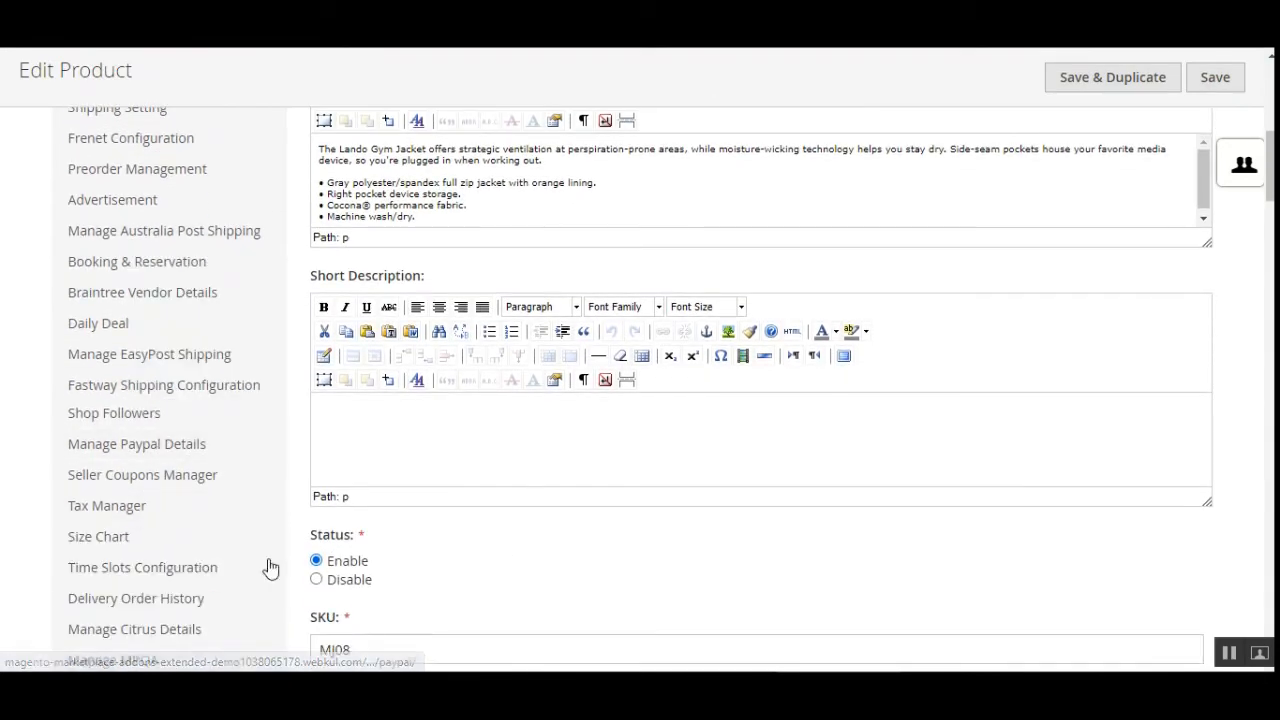
pyautogui.click(109, 548)
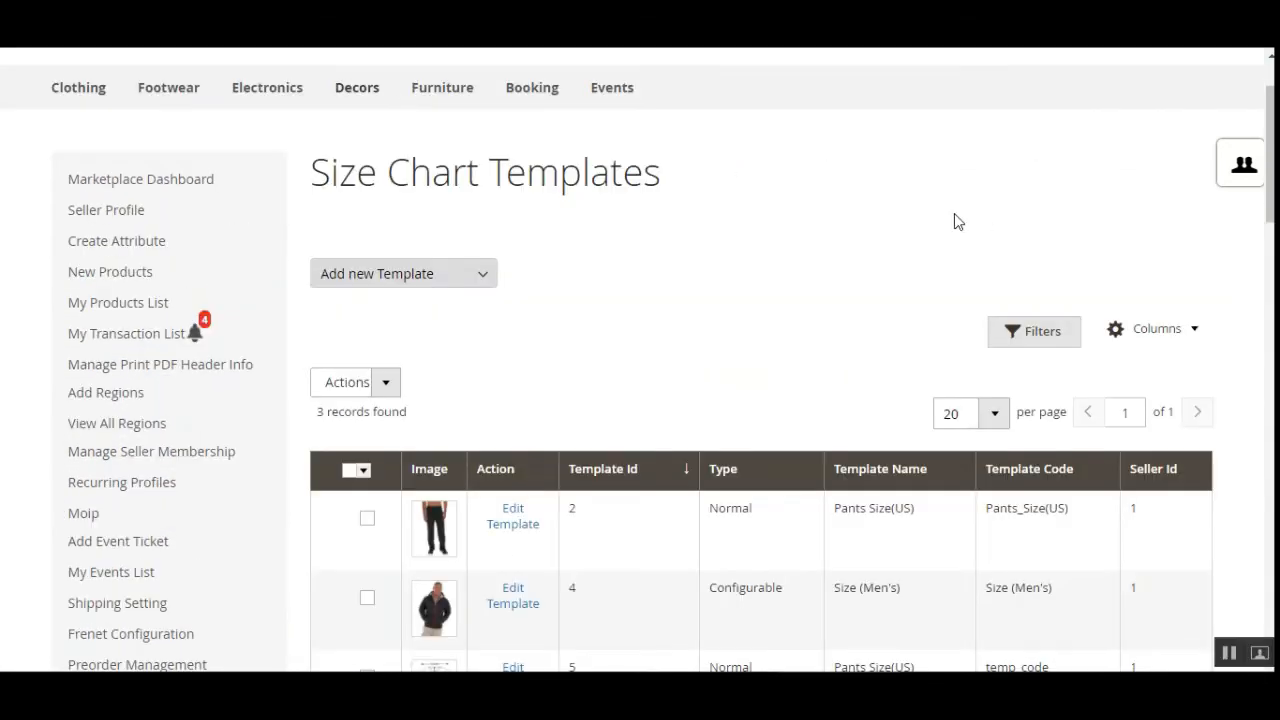
pyautogui.scroll(-3, 745, 282)
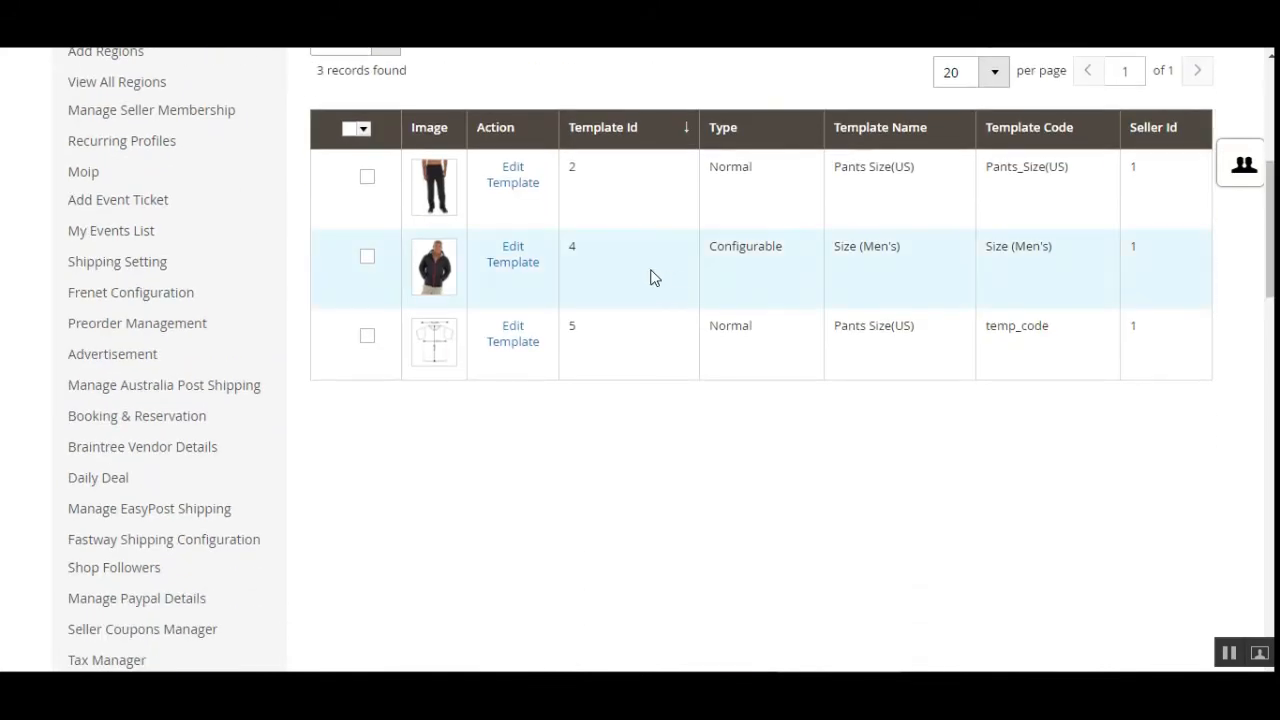
pyautogui.click(514, 263)
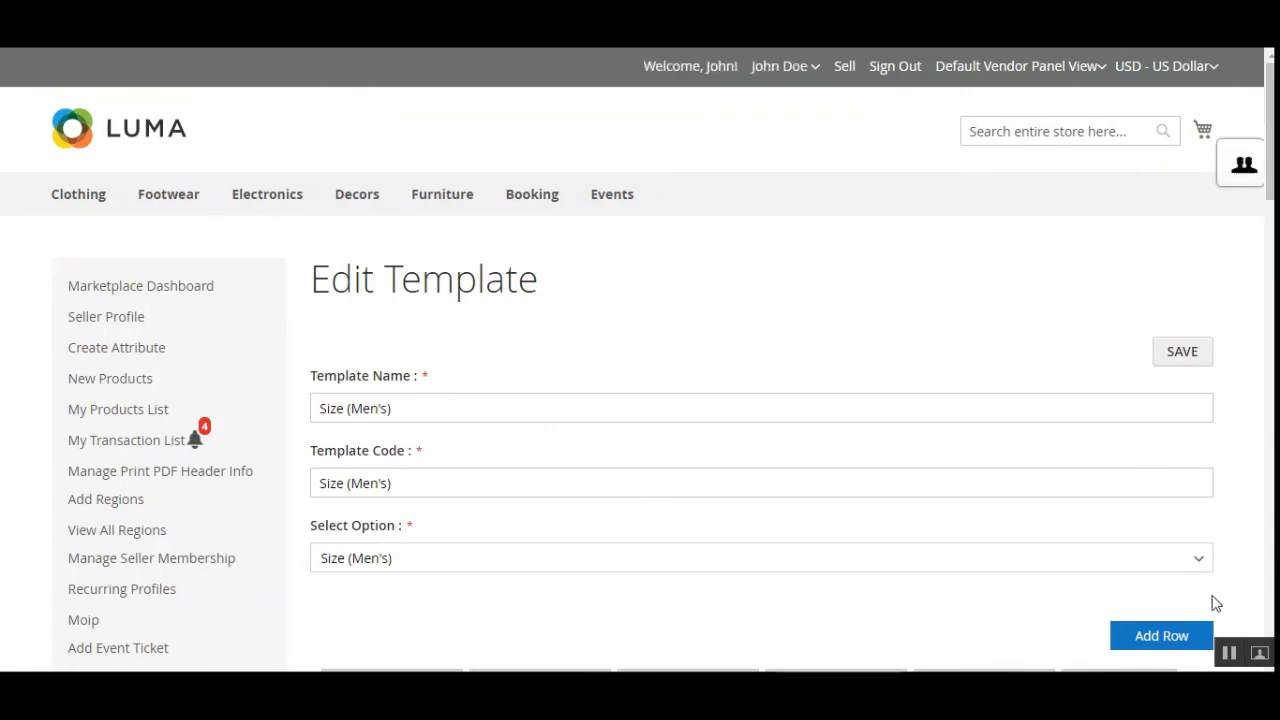
# Step: Check the attributes offered under Select Option and the size table of the Size (Men's) template
pyautogui.scroll(-3, 835, 228)
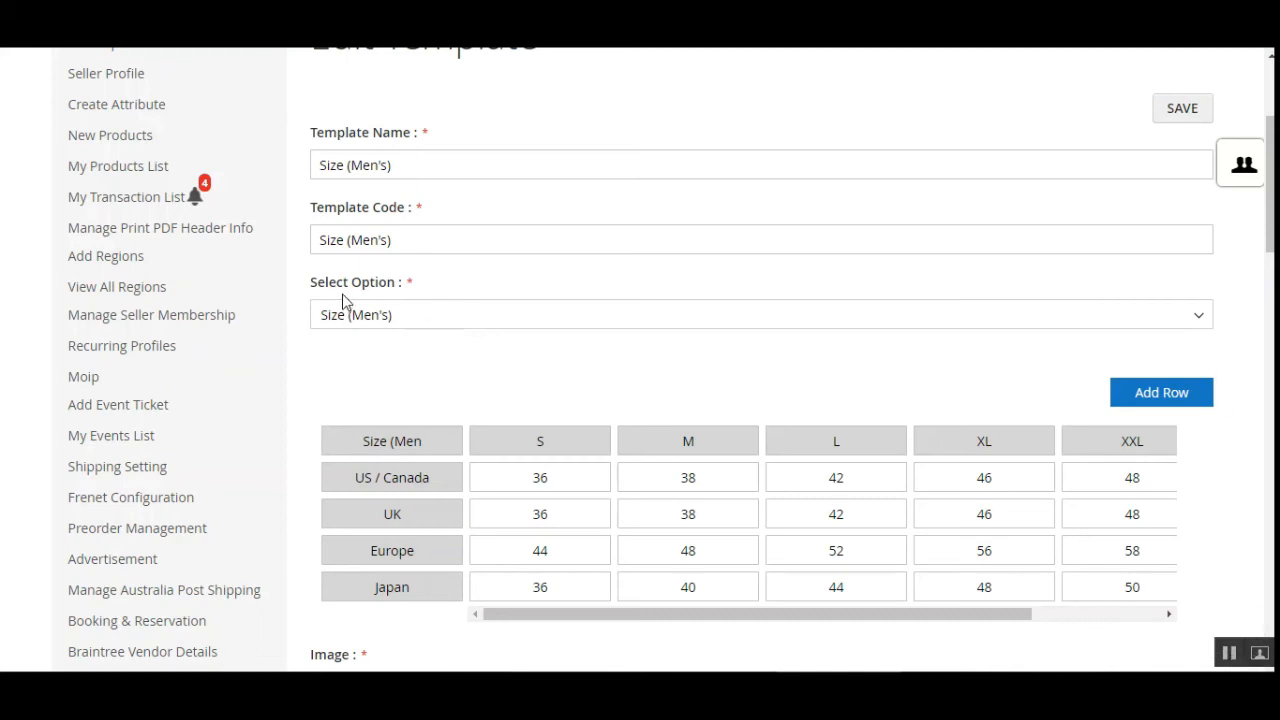
pyautogui.moveTo(344, 283); pyautogui.dragTo(580, 292)
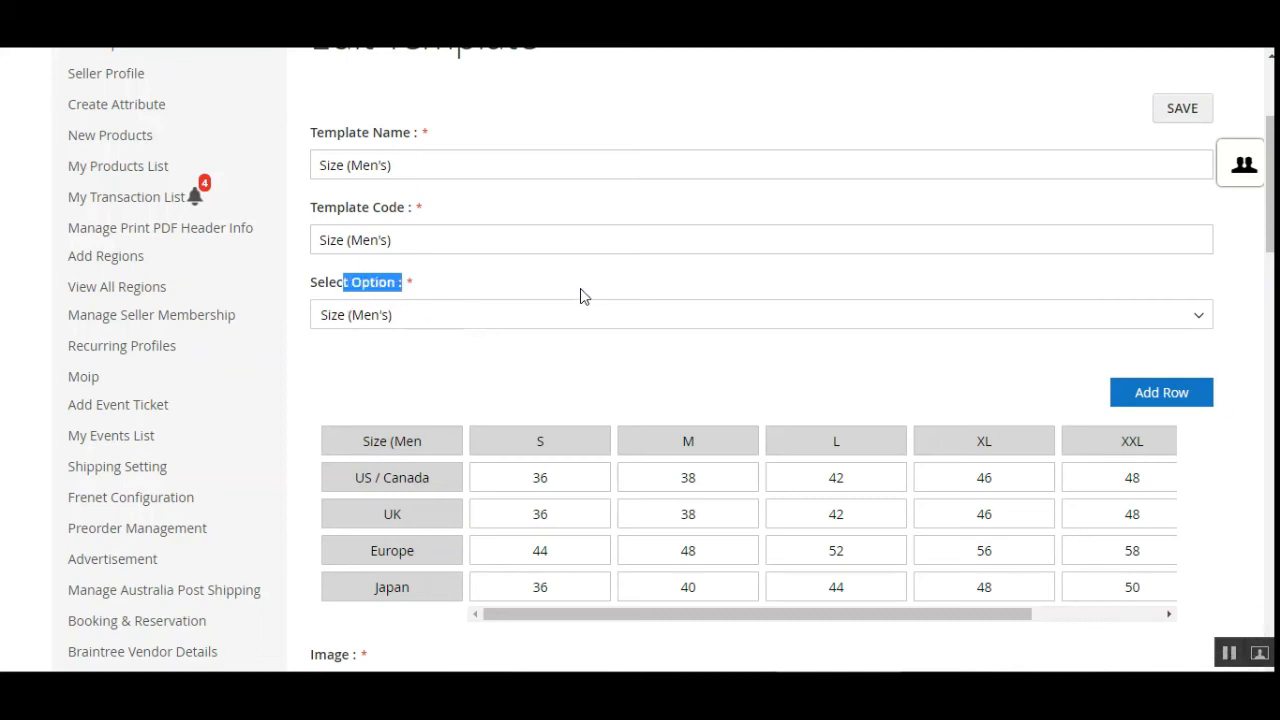
pyautogui.click(517, 322)
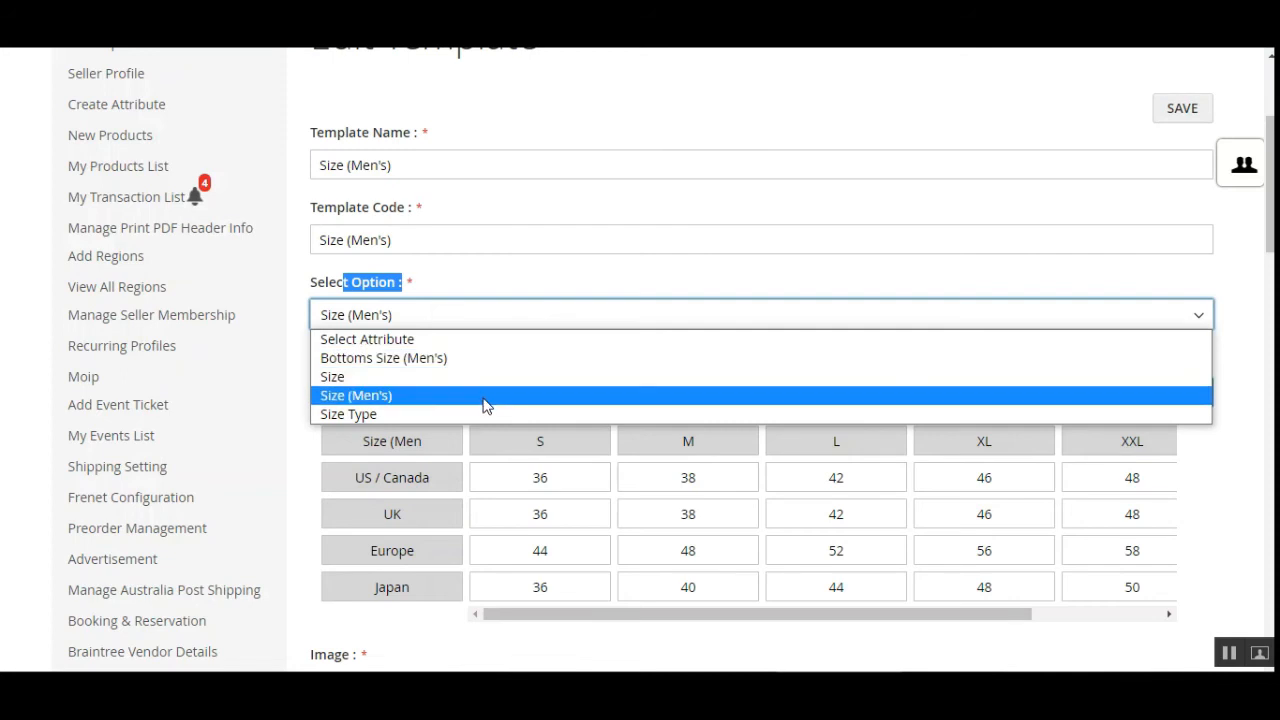
pyautogui.click(1173, 285)
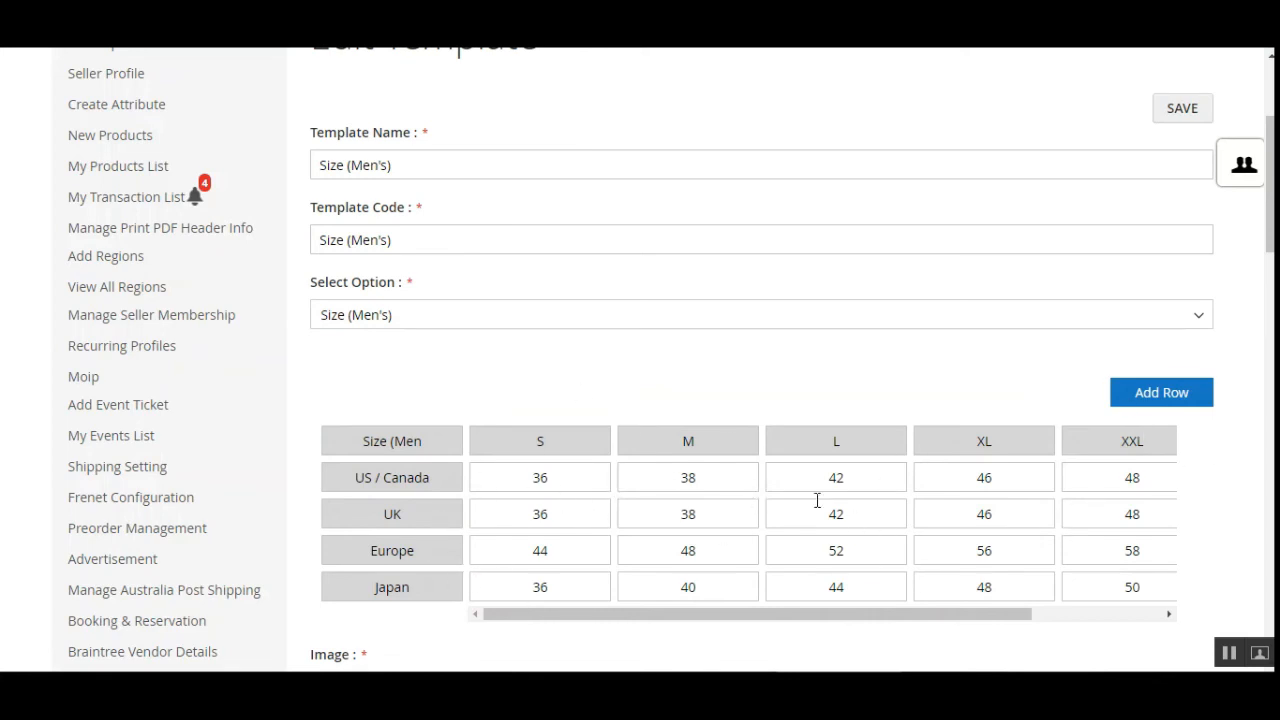
pyautogui.scroll(-1, 1054, 445)
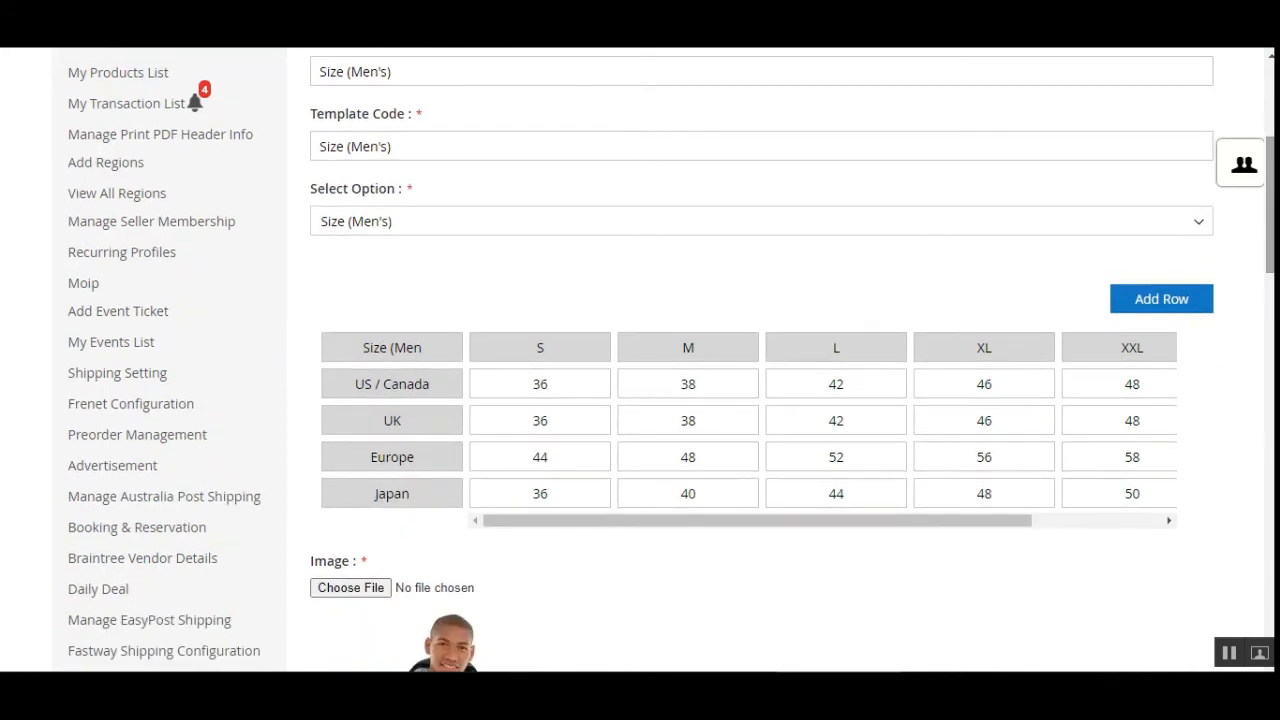
pyautogui.moveTo(1005, 530); pyautogui.dragTo(814, 531)
# Step: Add an empty row to the Size (Men's) size table and review the template's image and fields
pyautogui.click(1147, 302)
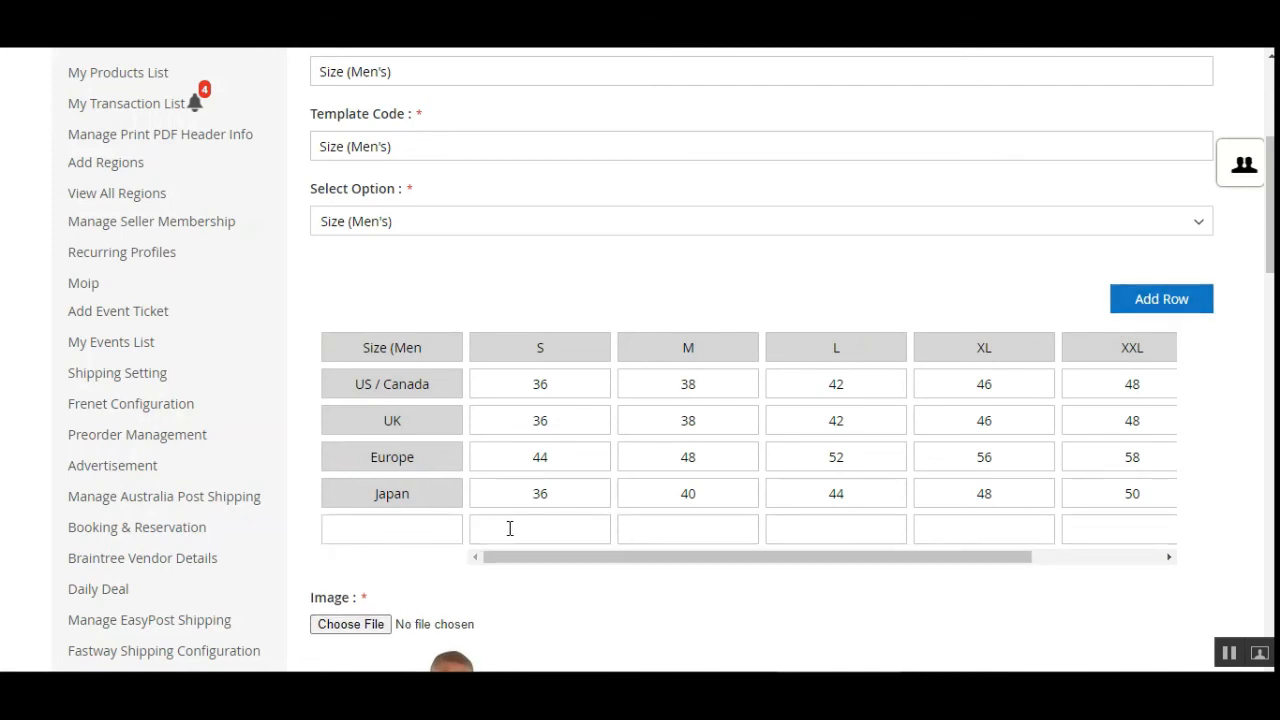
pyautogui.click(409, 529)
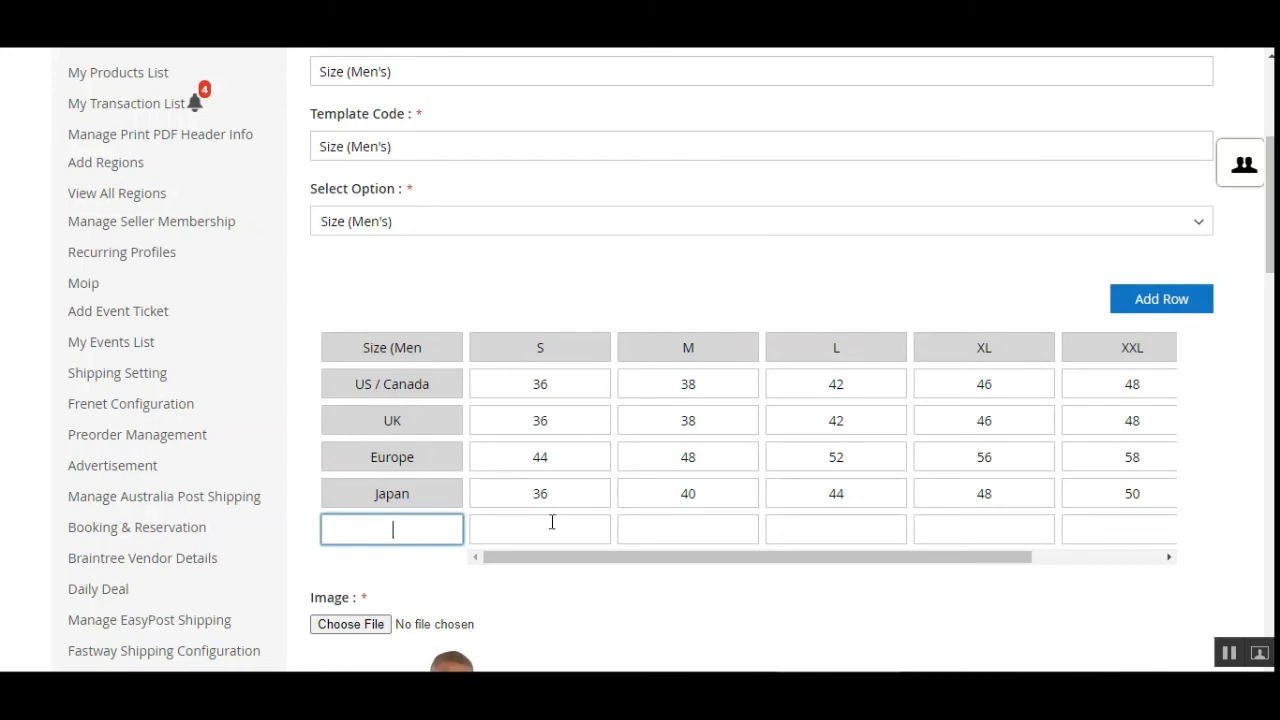
pyautogui.scroll(-3, 552, 525)
pyautogui.scroll(-3, 420, 574)
pyautogui.scroll(4, 421, 572)
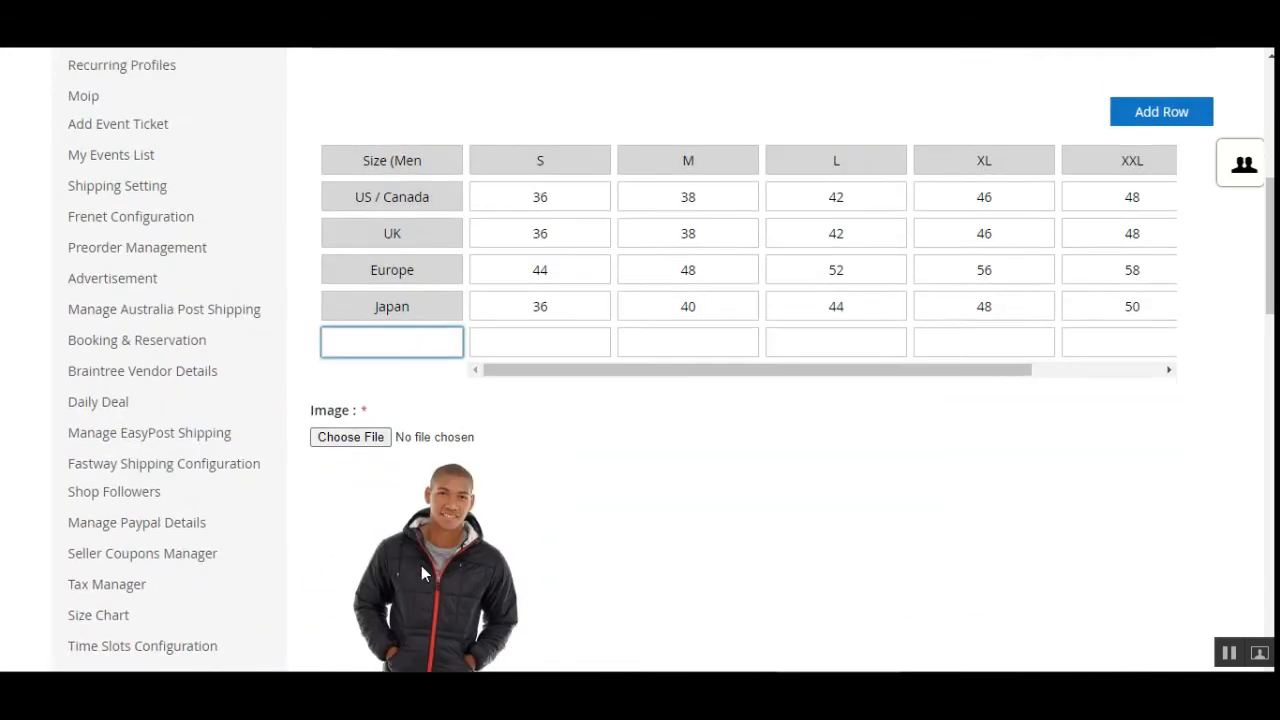
pyautogui.scroll(5, 421, 565)
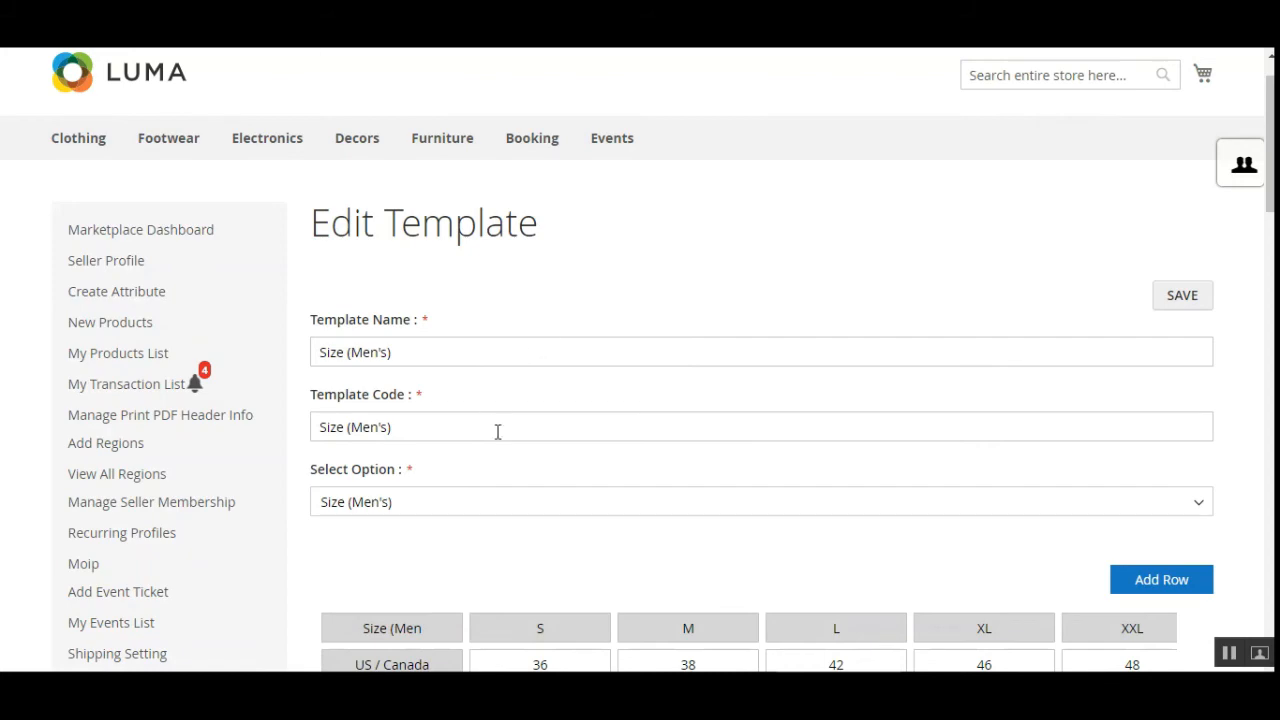
pyautogui.scroll(-2, 617, 551)
pyautogui.scroll(3, 546, 533)
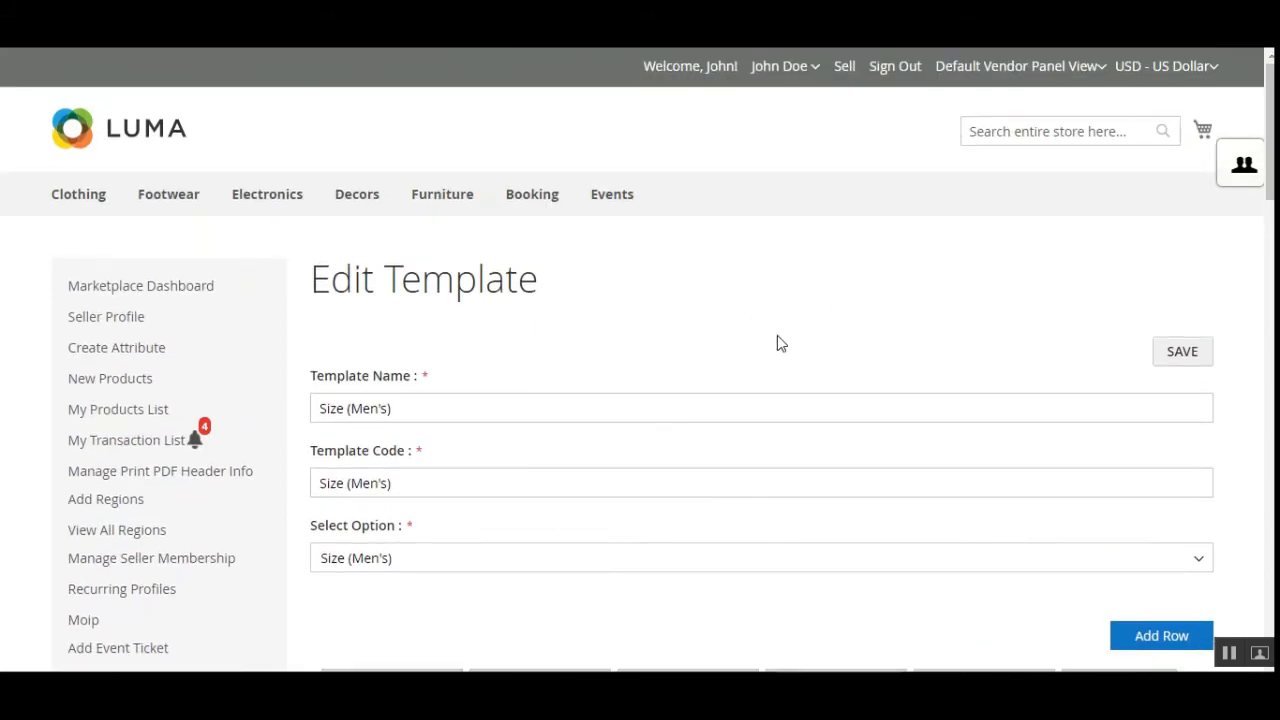
# Step: Examine the Configurable_Polo_Shirt template and its table in the Webkul Marketplace Size Chart section of the admin product page image
pyautogui.scroll(-3, 970, 564)
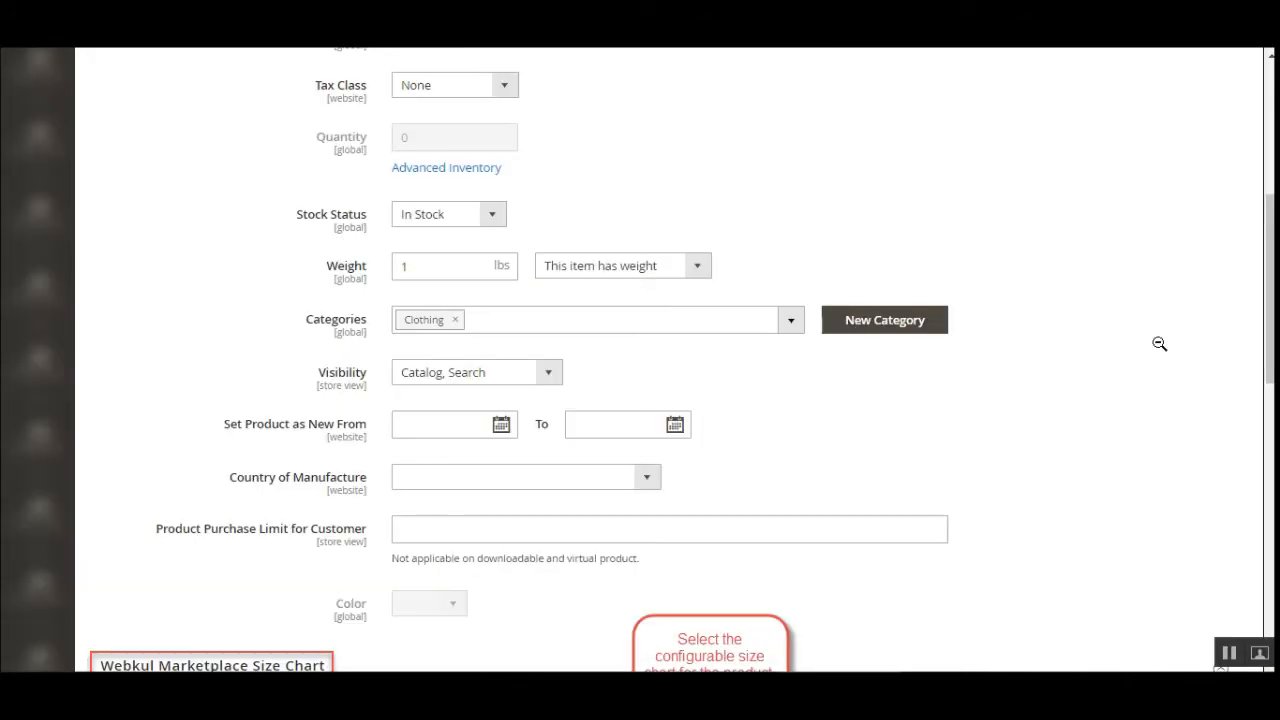
pyautogui.scroll(-8, 1159, 343)
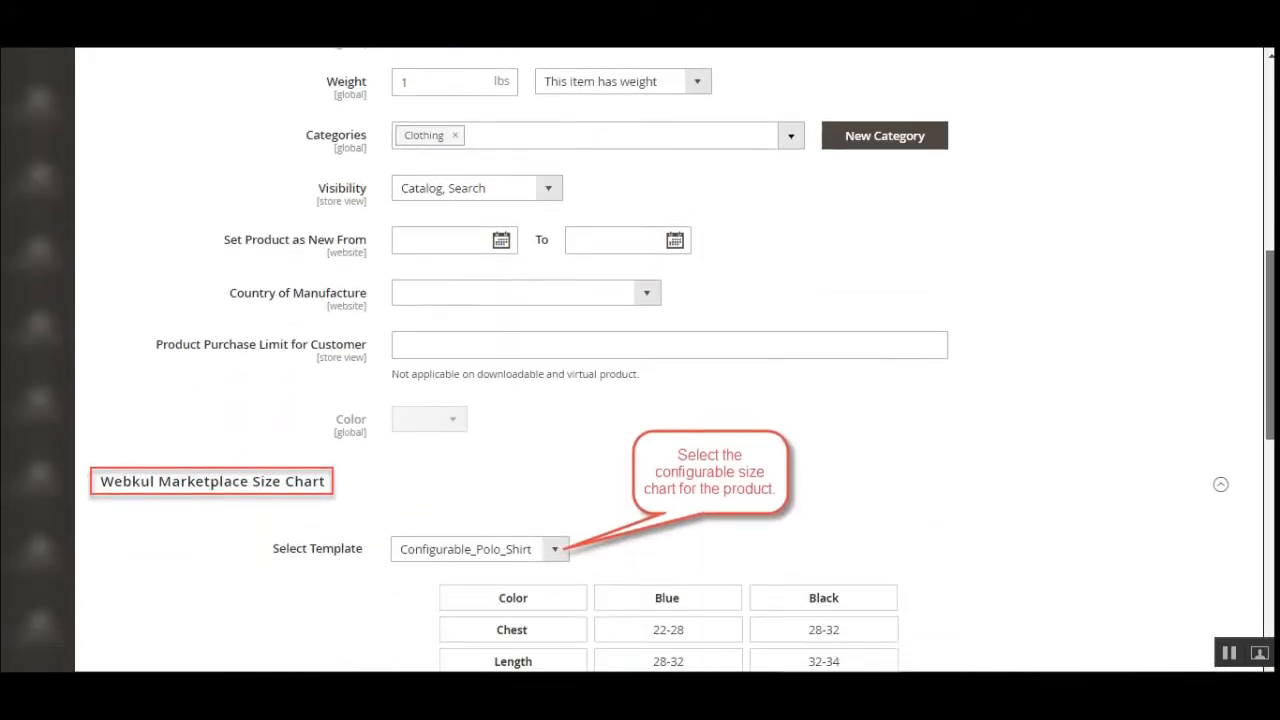
pyautogui.scroll(9, 640, 360)
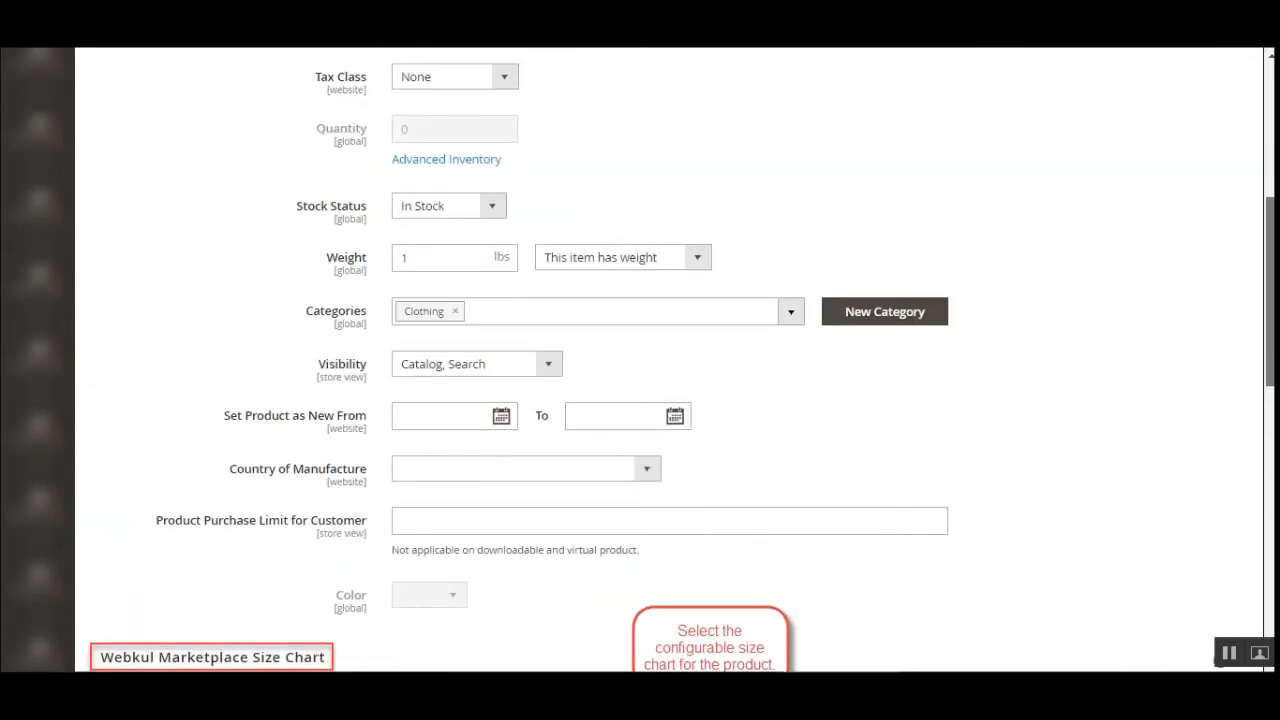
pyautogui.scroll(-2, 640, 360)
pyautogui.scroll(-5, 640, 360)
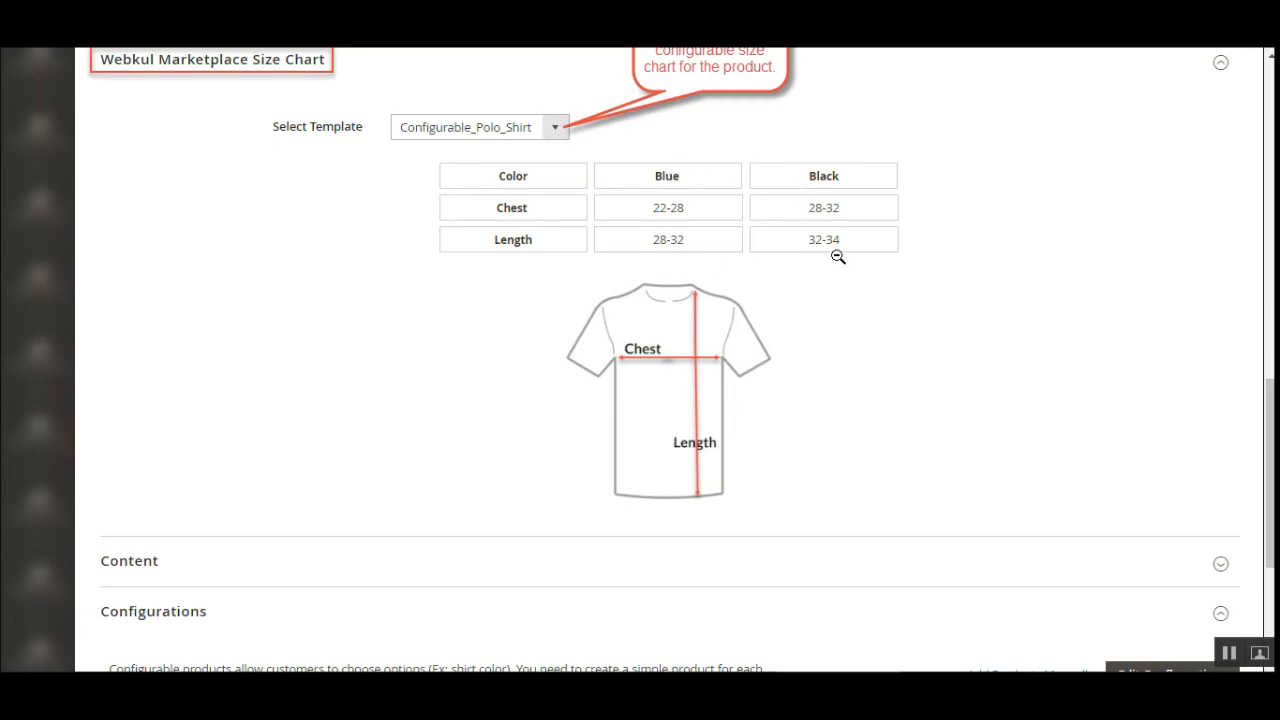
pyautogui.scroll(-3, 1010, 348)
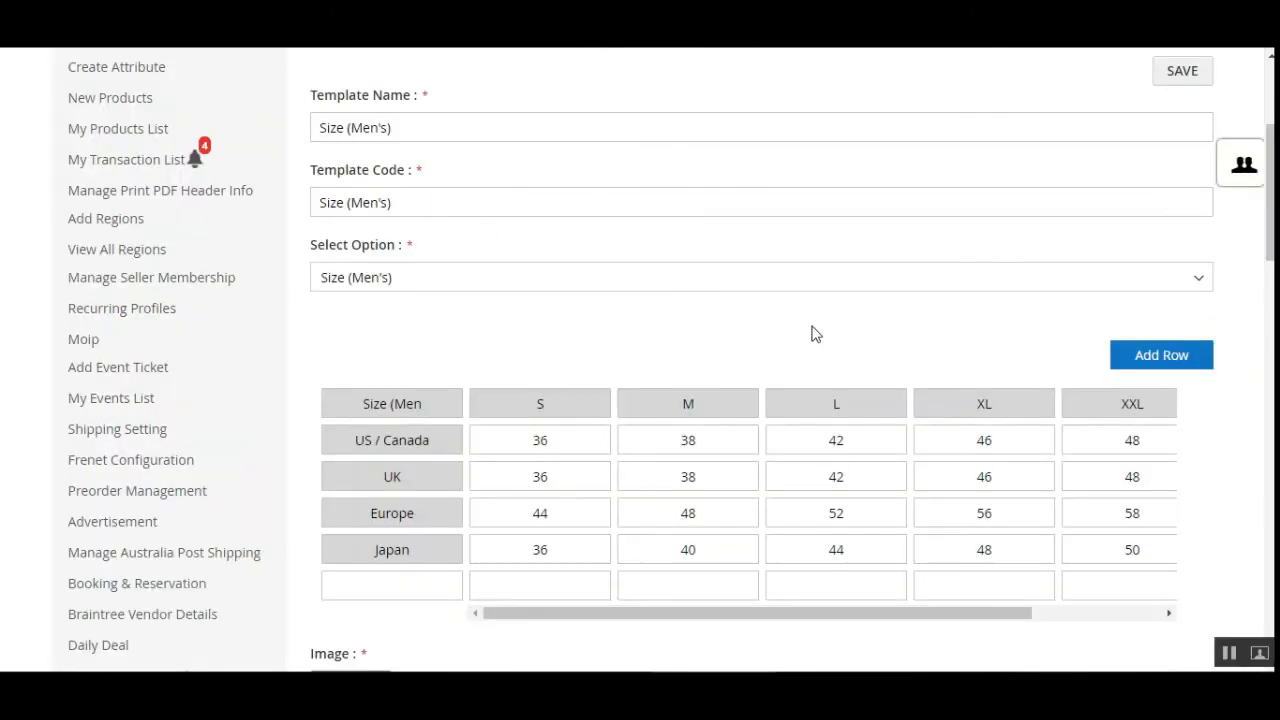
pyautogui.scroll(3, 811, 331)
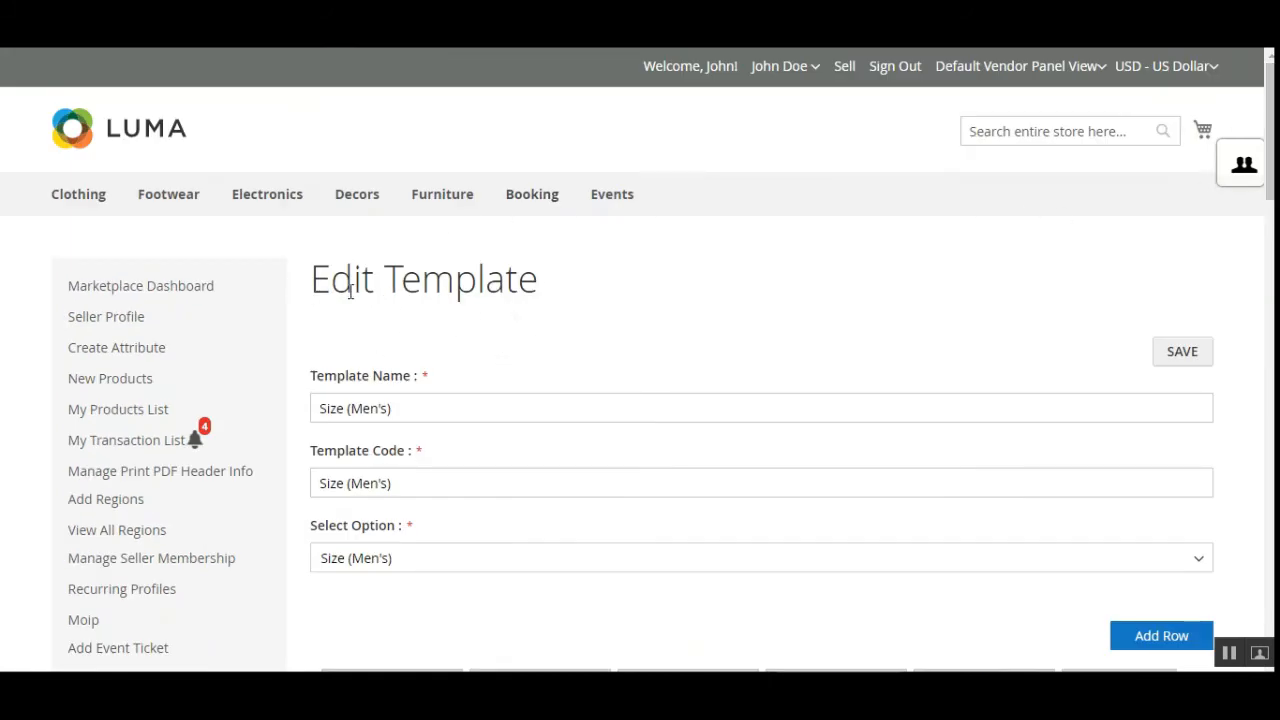
pyautogui.moveTo(316, 280); pyautogui.dragTo(543, 286)
pyautogui.click(549, 290)
pyautogui.moveTo(521, 288); pyautogui.dragTo(310, 285)
pyautogui.click(500, 290)
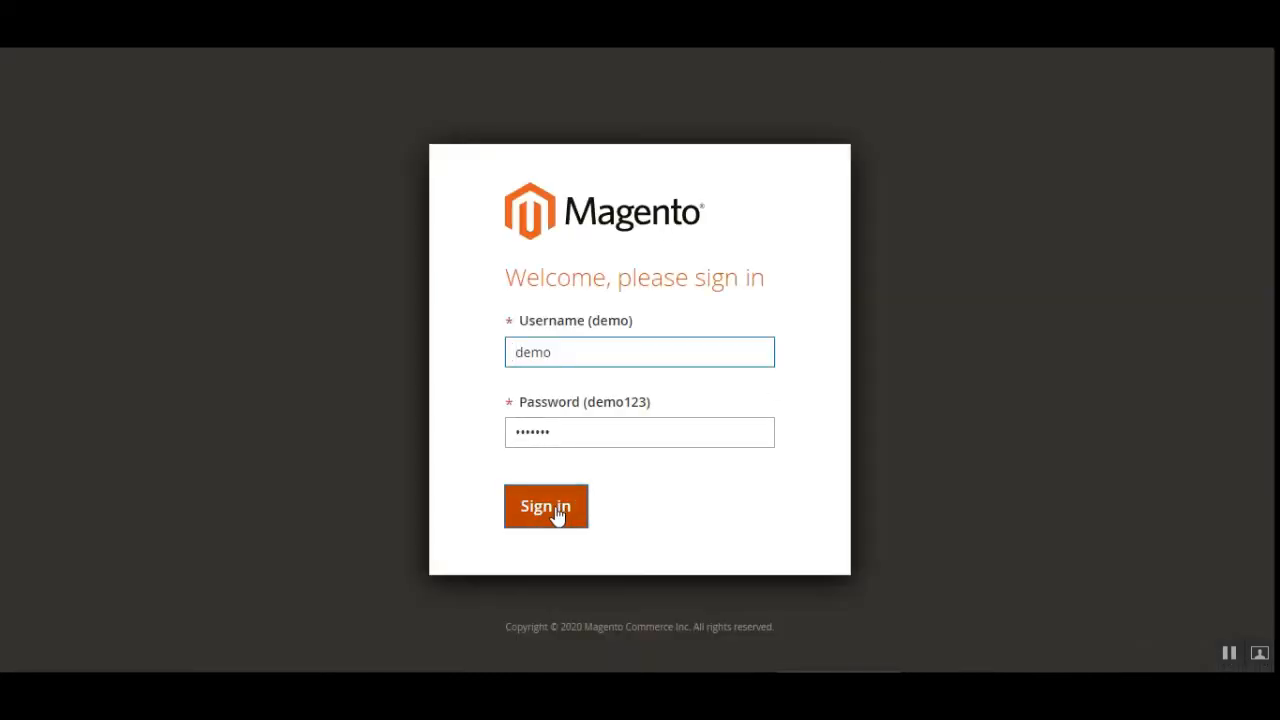
# Step: Sign in to the Magento admin with the prefilled demo credentials and dismiss the incoming message
pyautogui.click(557, 515)
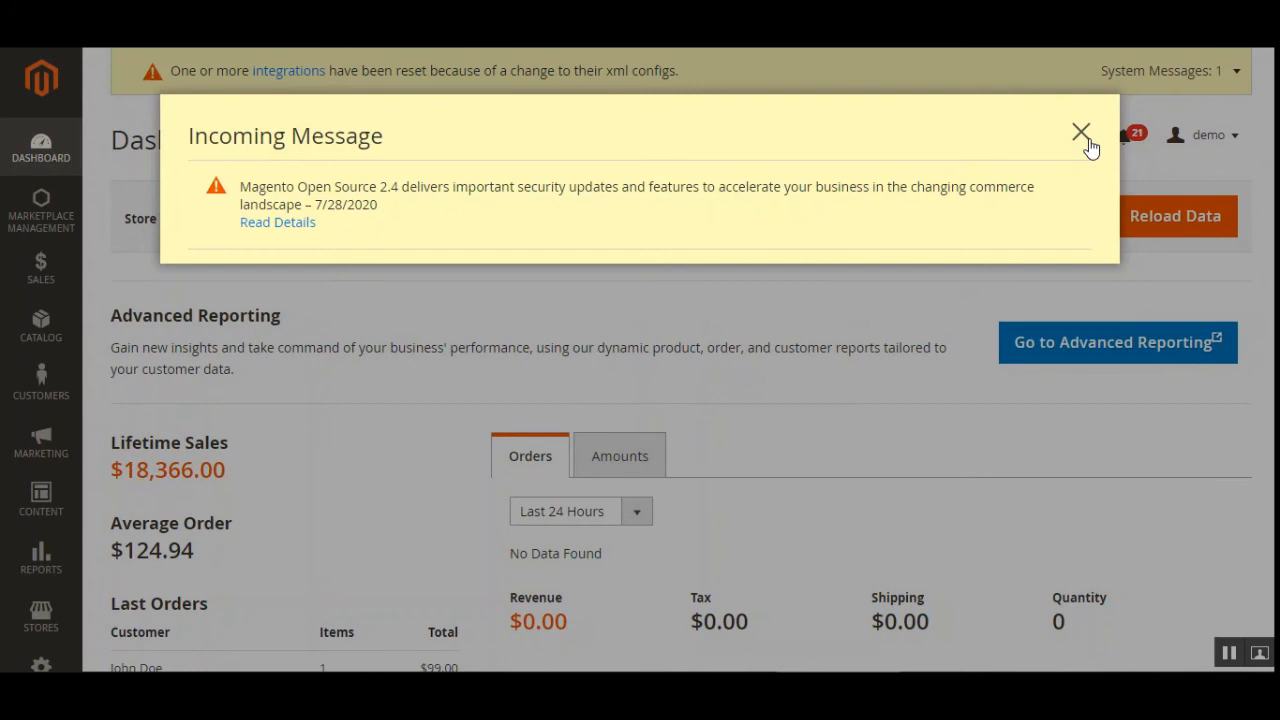
pyautogui.click(1083, 137)
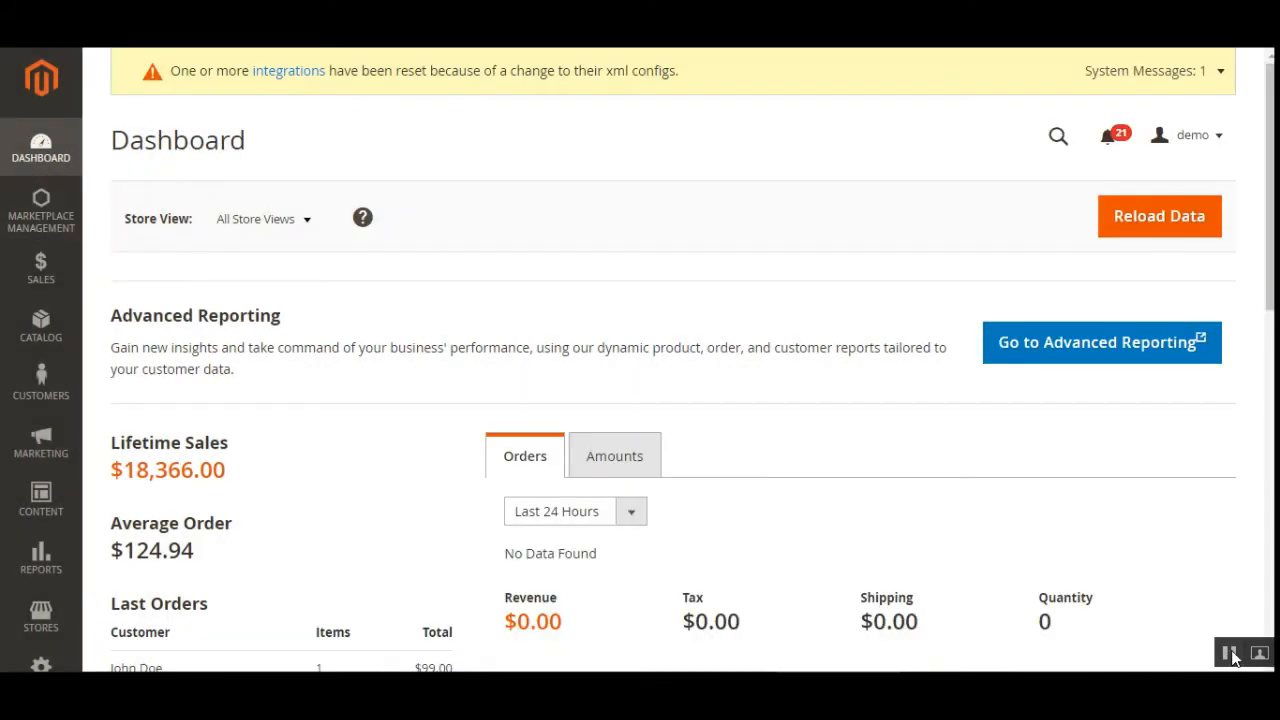
# Step: Open the store configuration and look through the Webkul Marketplace settings sections to locate Size Chart Settings
pyautogui.click(45, 625)
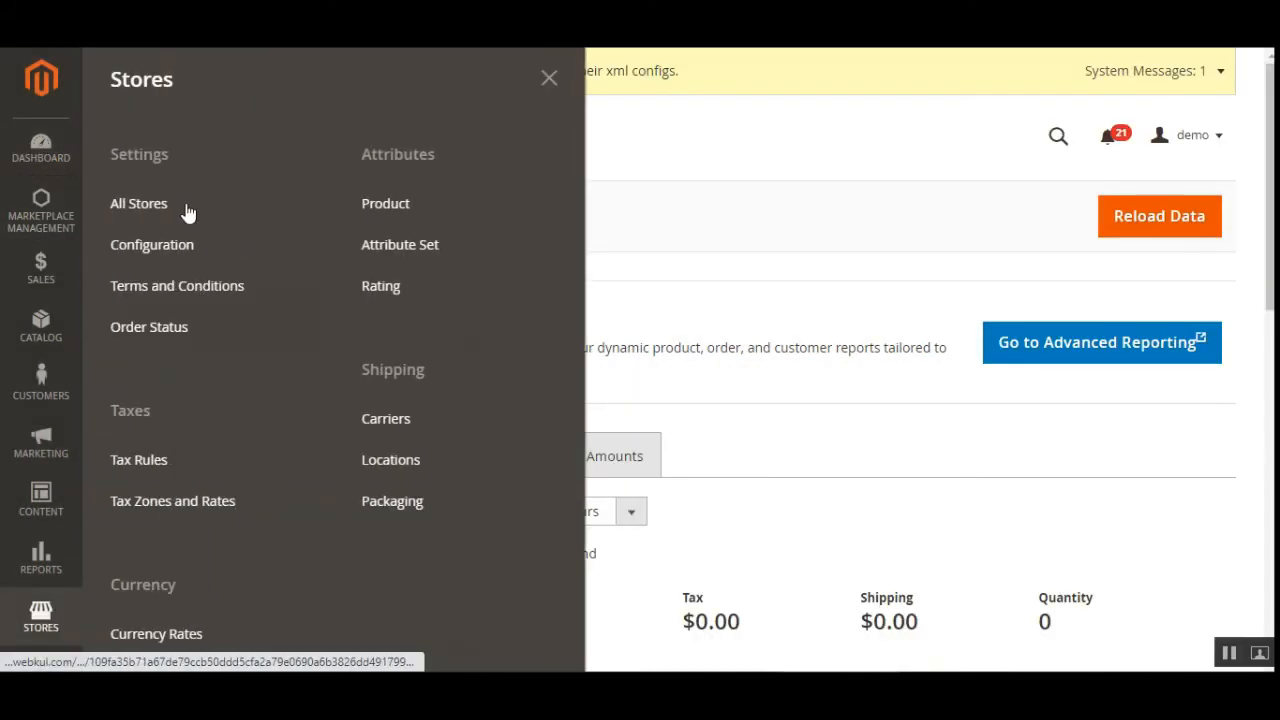
pyautogui.click(183, 249)
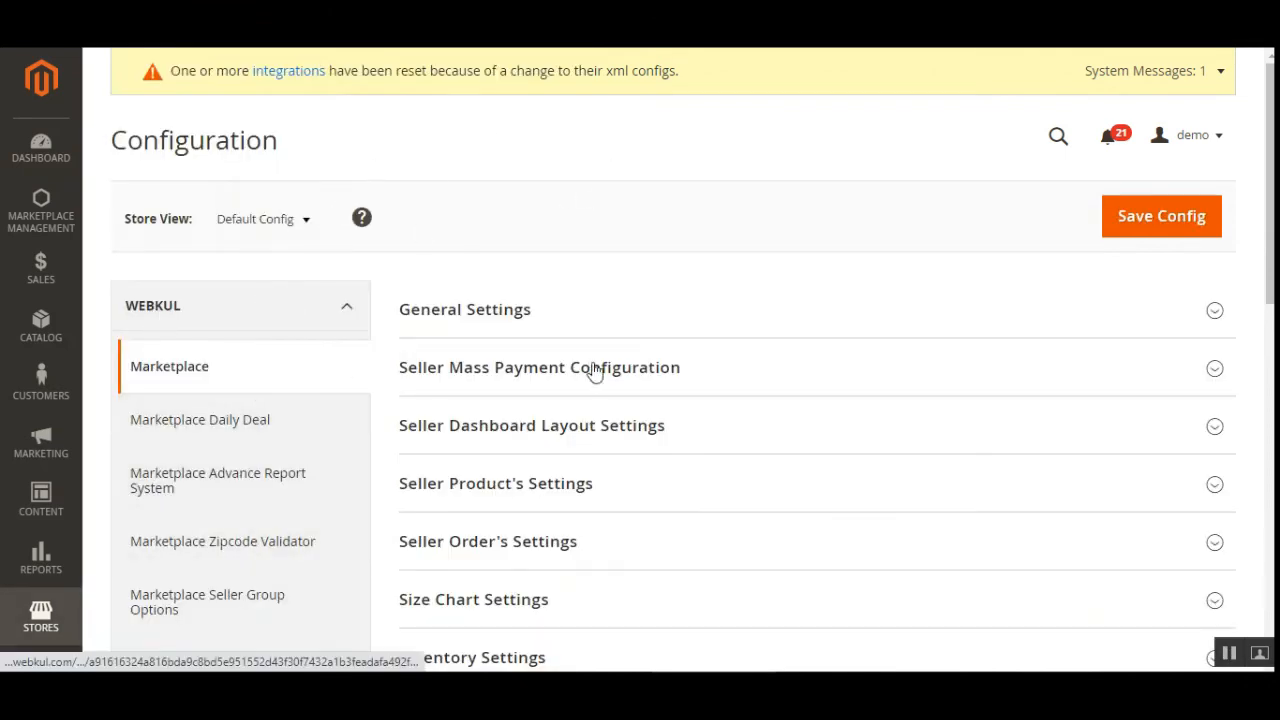
pyautogui.scroll(-1, 595, 372)
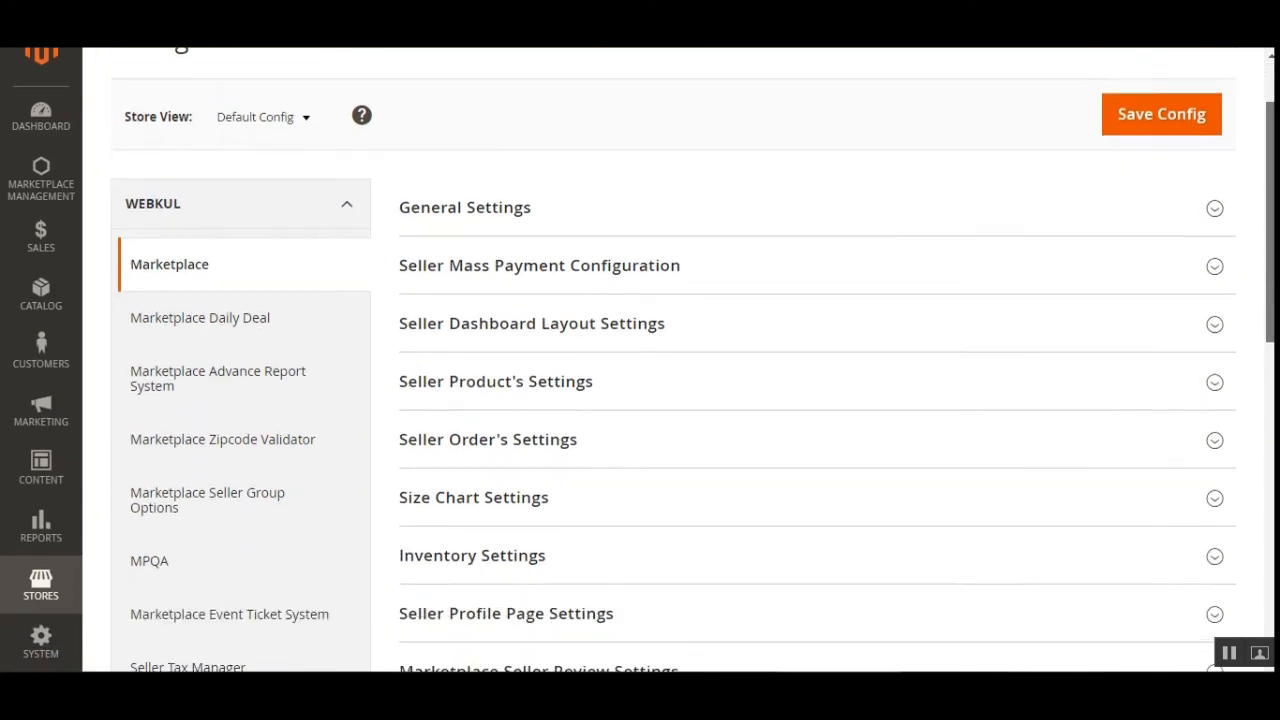
pyautogui.scroll(-5, 1254, 478)
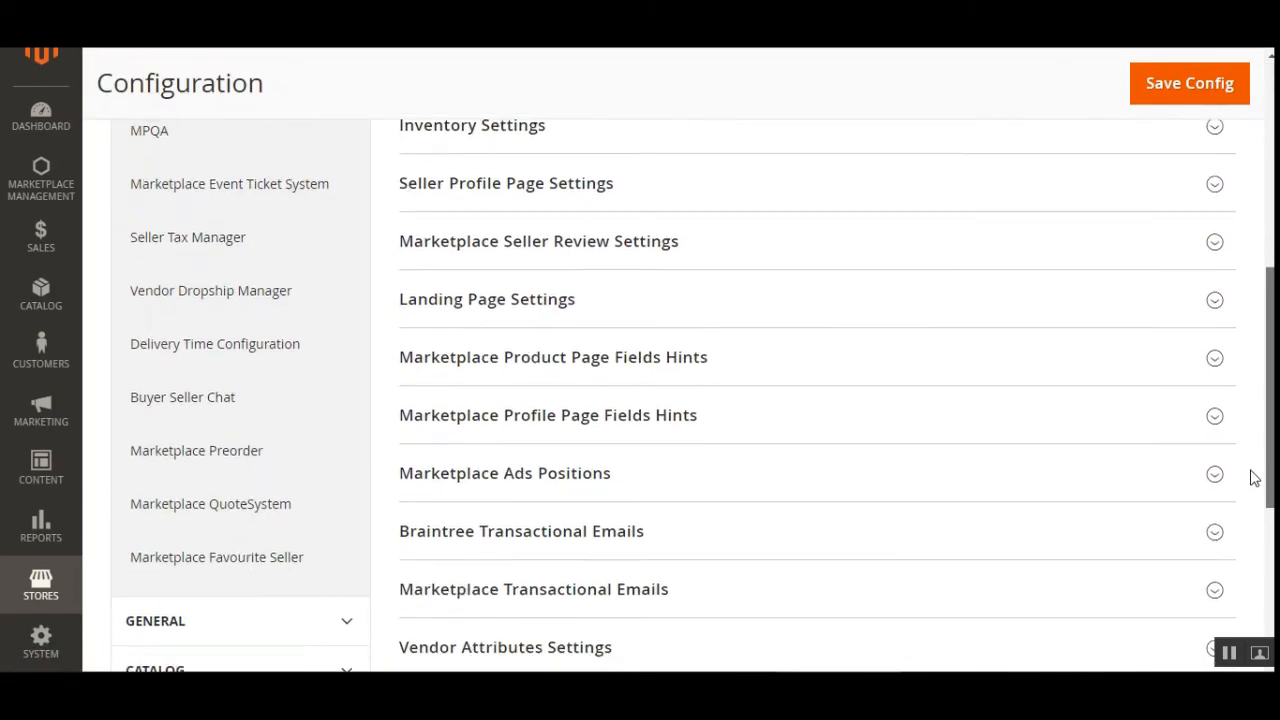
pyautogui.scroll(1, 1253, 465)
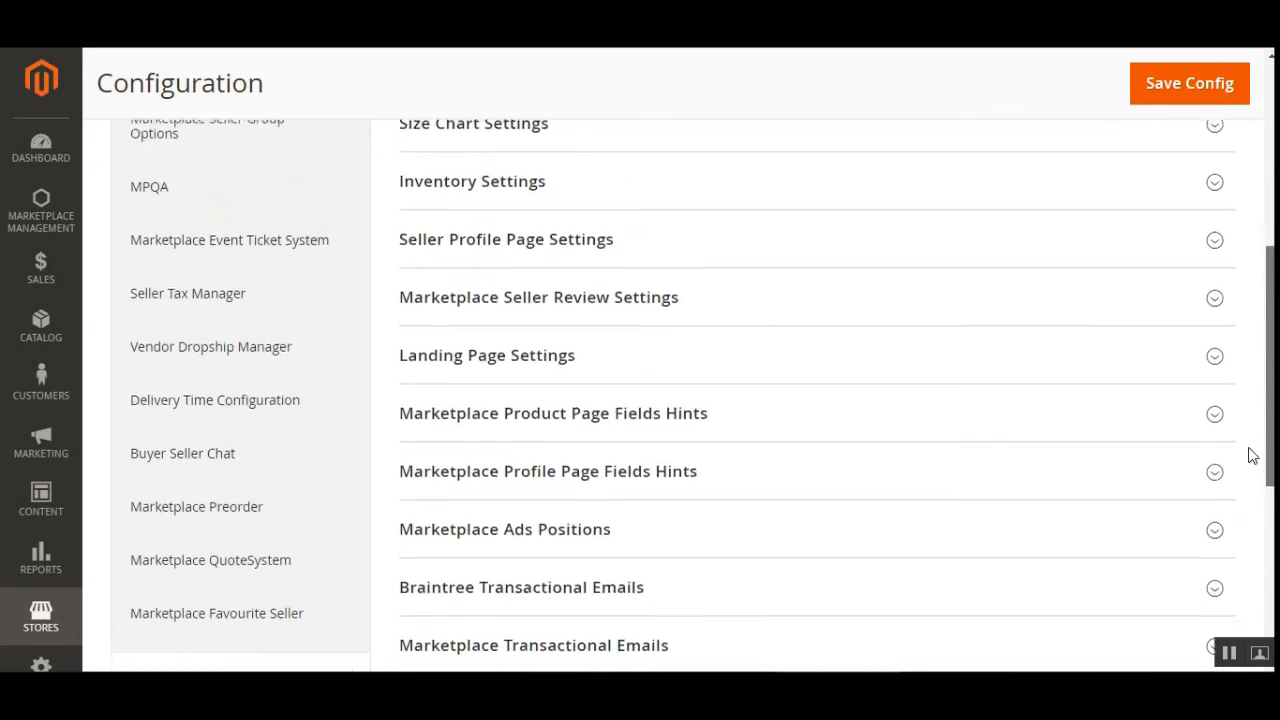
pyautogui.scroll(3, 1253, 456)
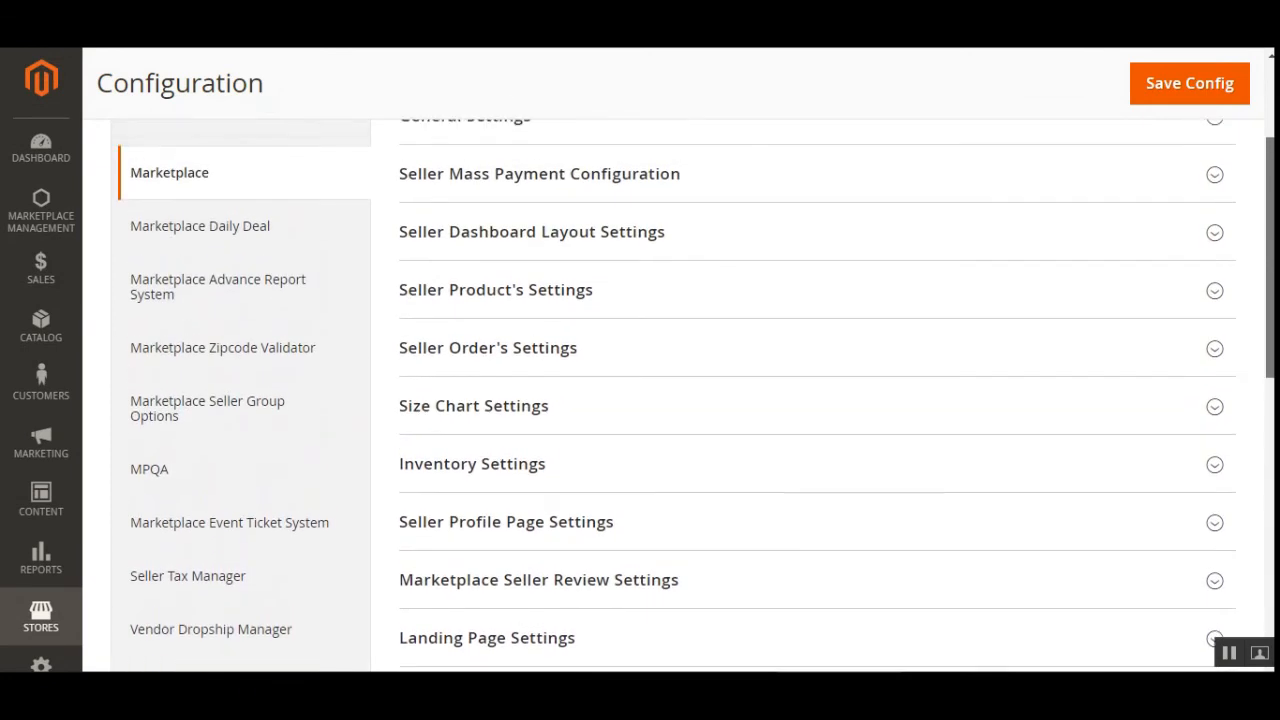
pyautogui.scroll(1, 697, 395)
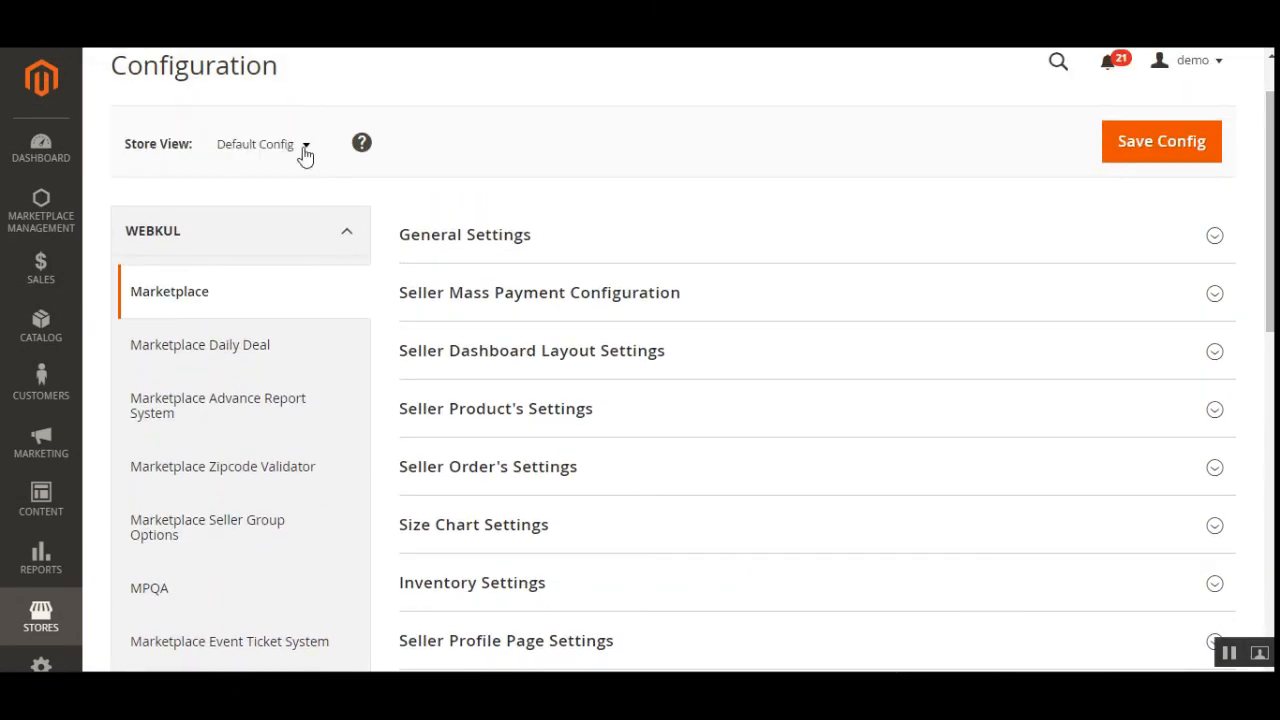
pyautogui.scroll(-1, 1246, 189)
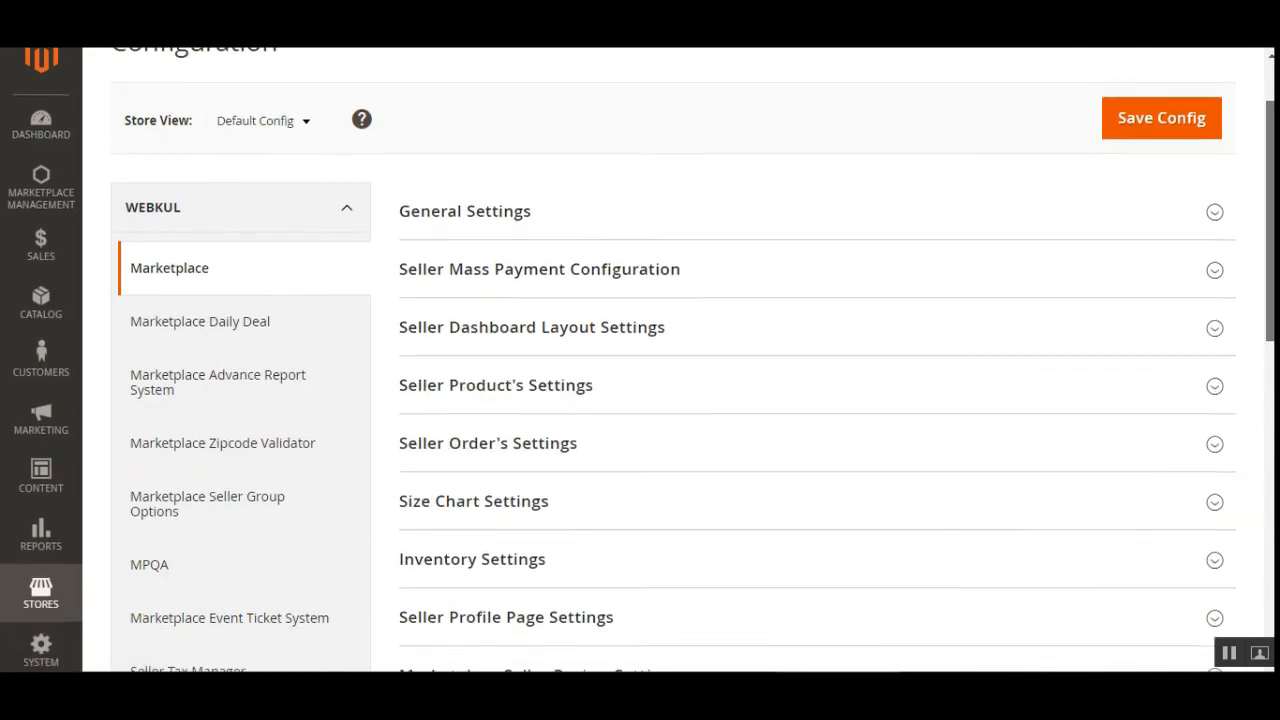
pyautogui.scroll(-3, 700, 400)
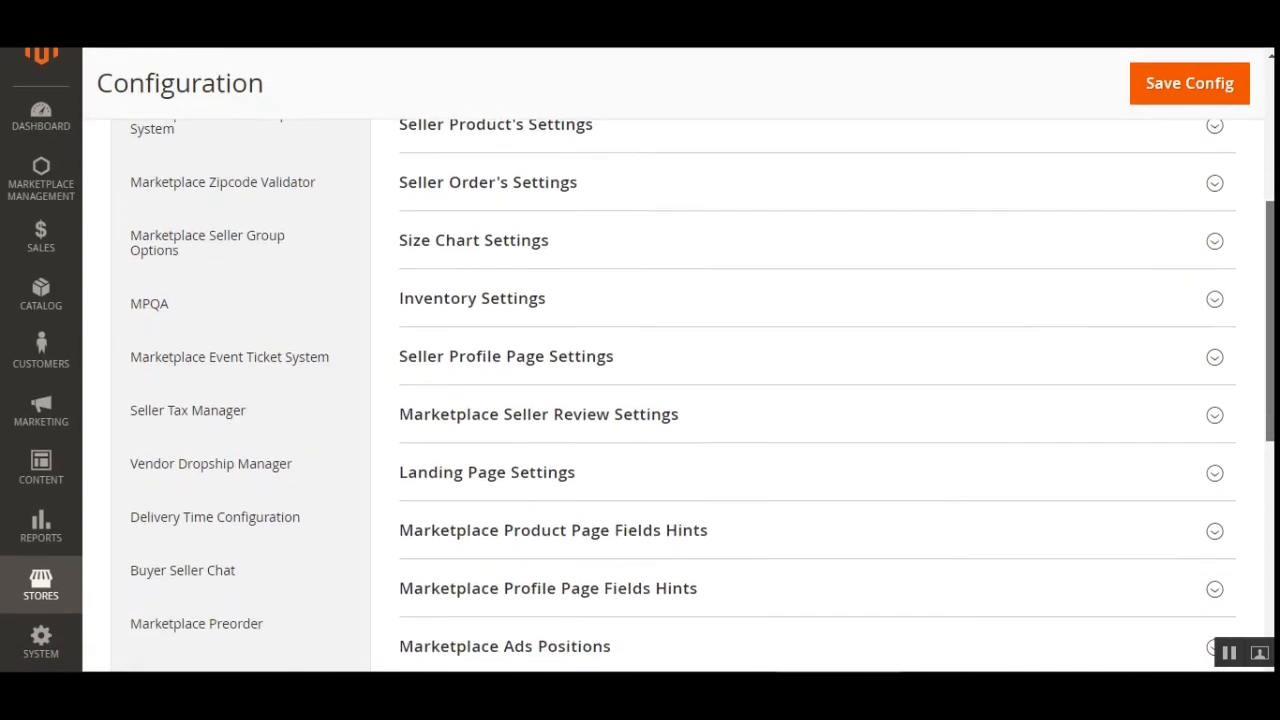
pyautogui.scroll(-4, 1251, 357)
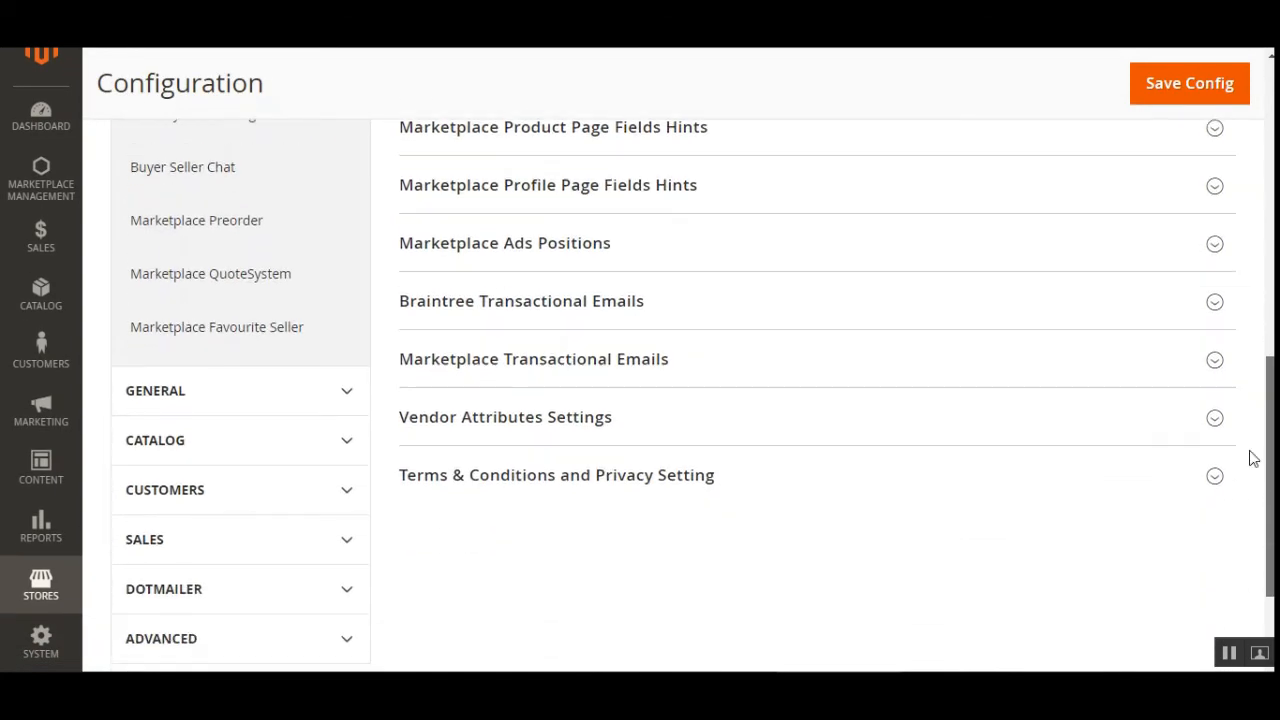
pyautogui.scroll(6, 1253, 458)
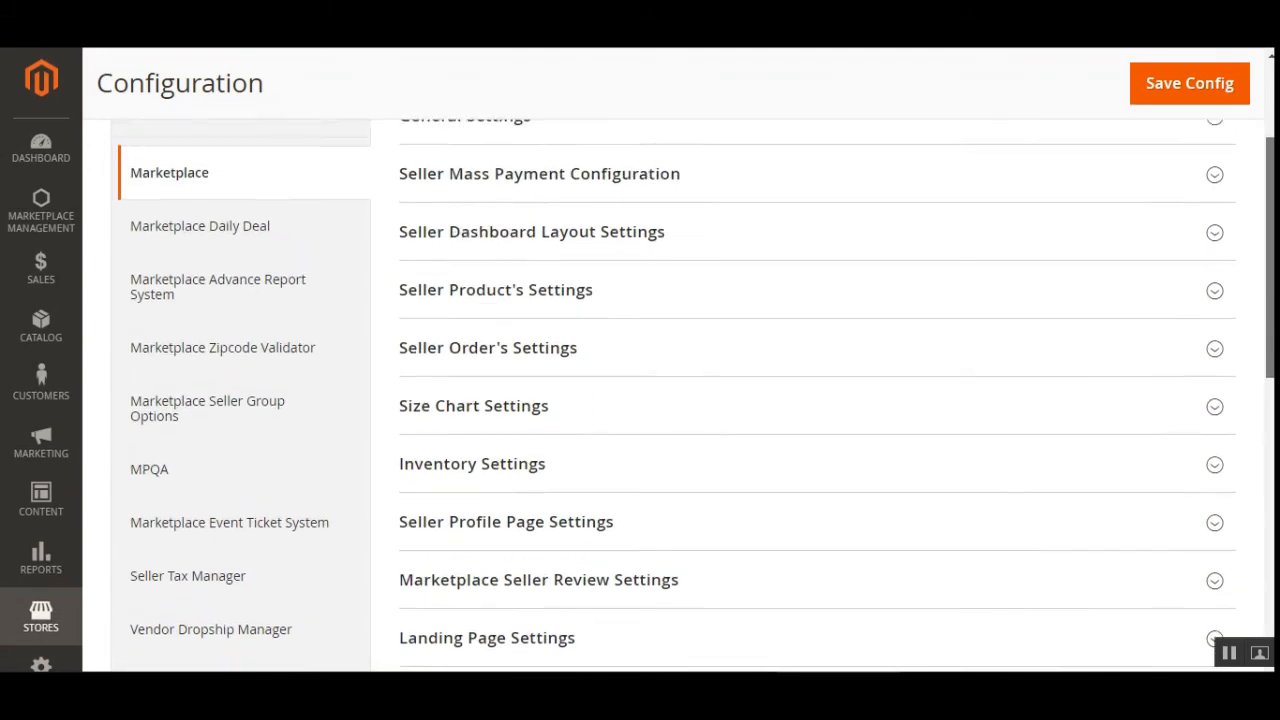
pyautogui.scroll(-1, 723, 403)
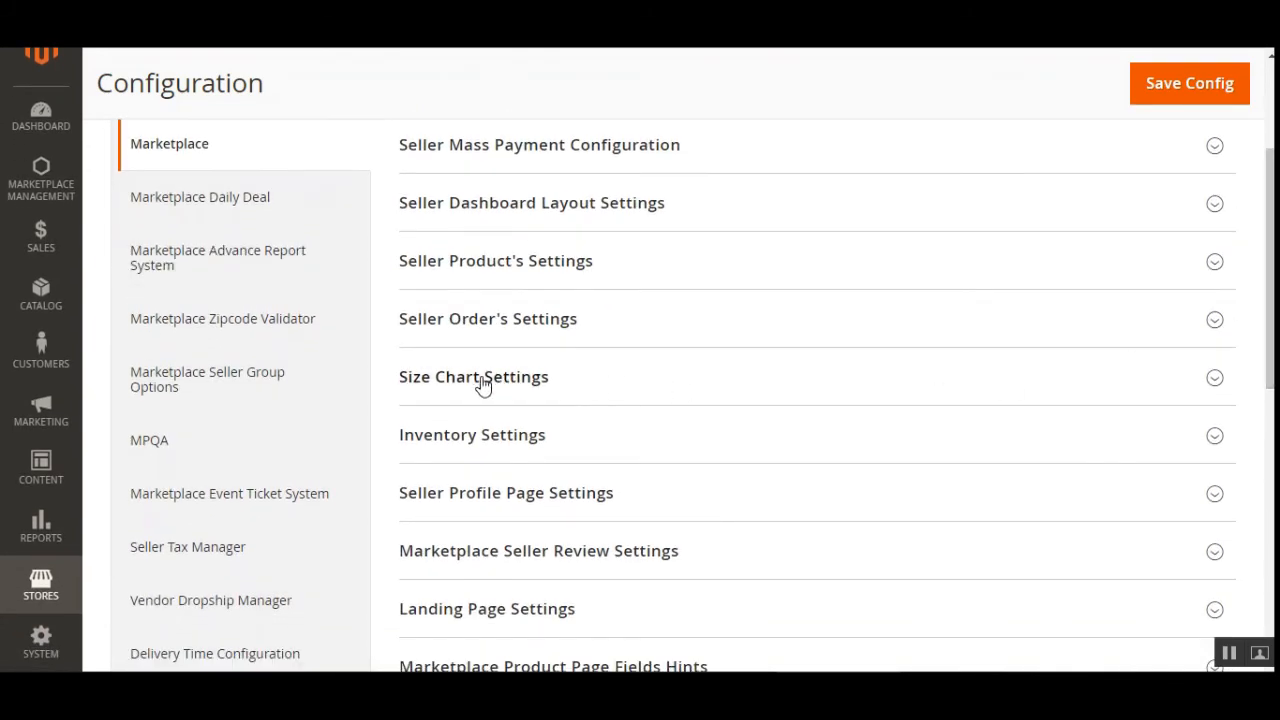
# Step: Expand Size Chart Settings and check which attributes are selected under Select Attribute Code
pyautogui.click(530, 386)
pyautogui.scroll(-3, 623, 403)
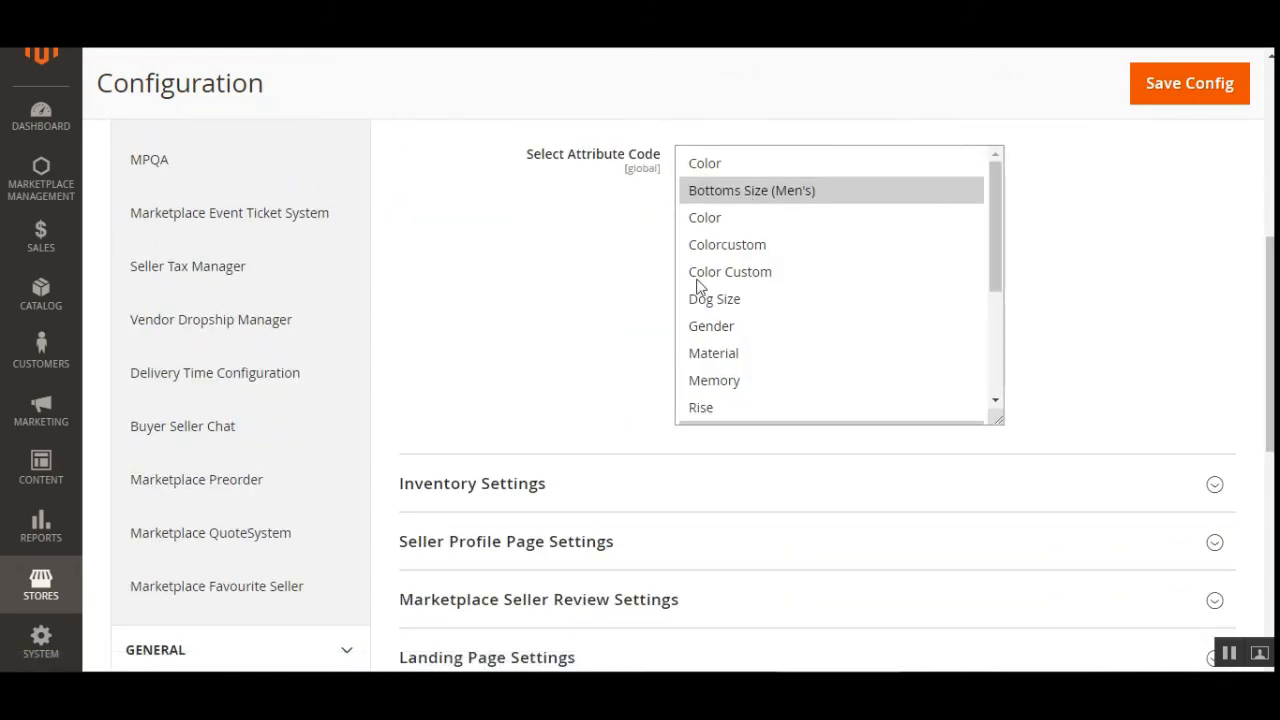
pyautogui.moveTo(999, 220); pyautogui.dragTo(993, 175)
pyautogui.scroll(-1, 1000, 214)
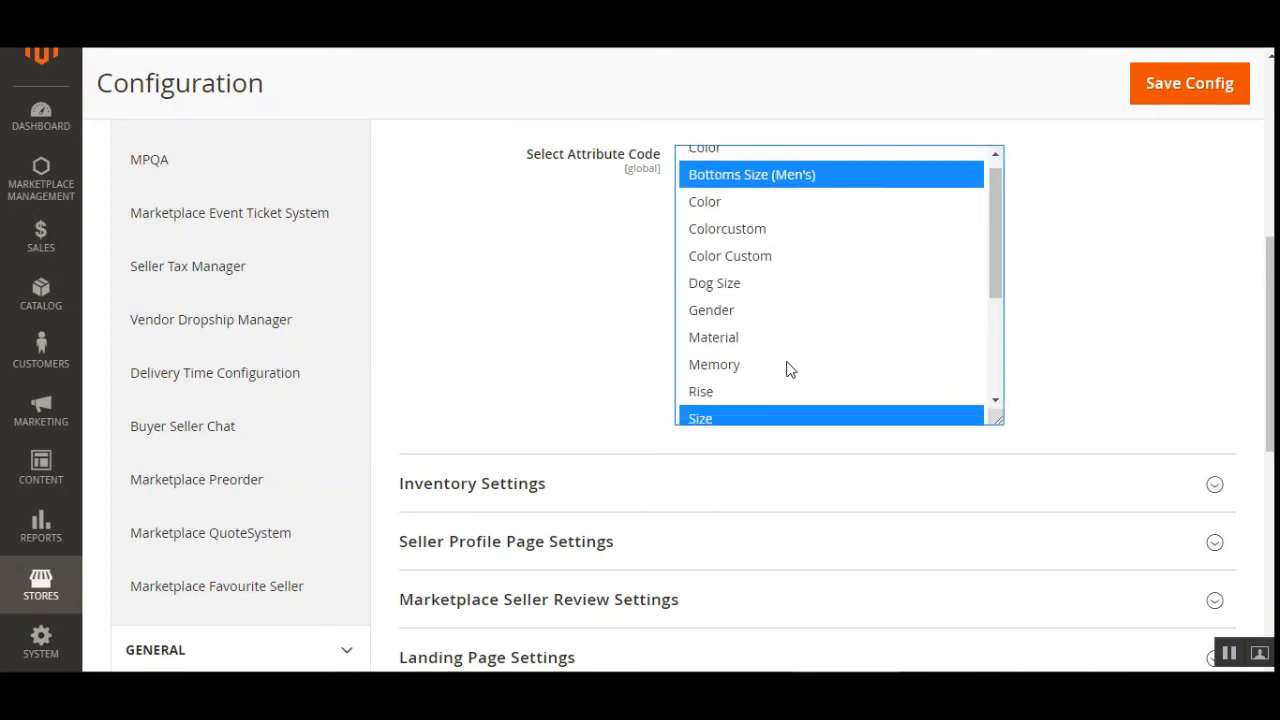
pyautogui.scroll(-3, 787, 370)
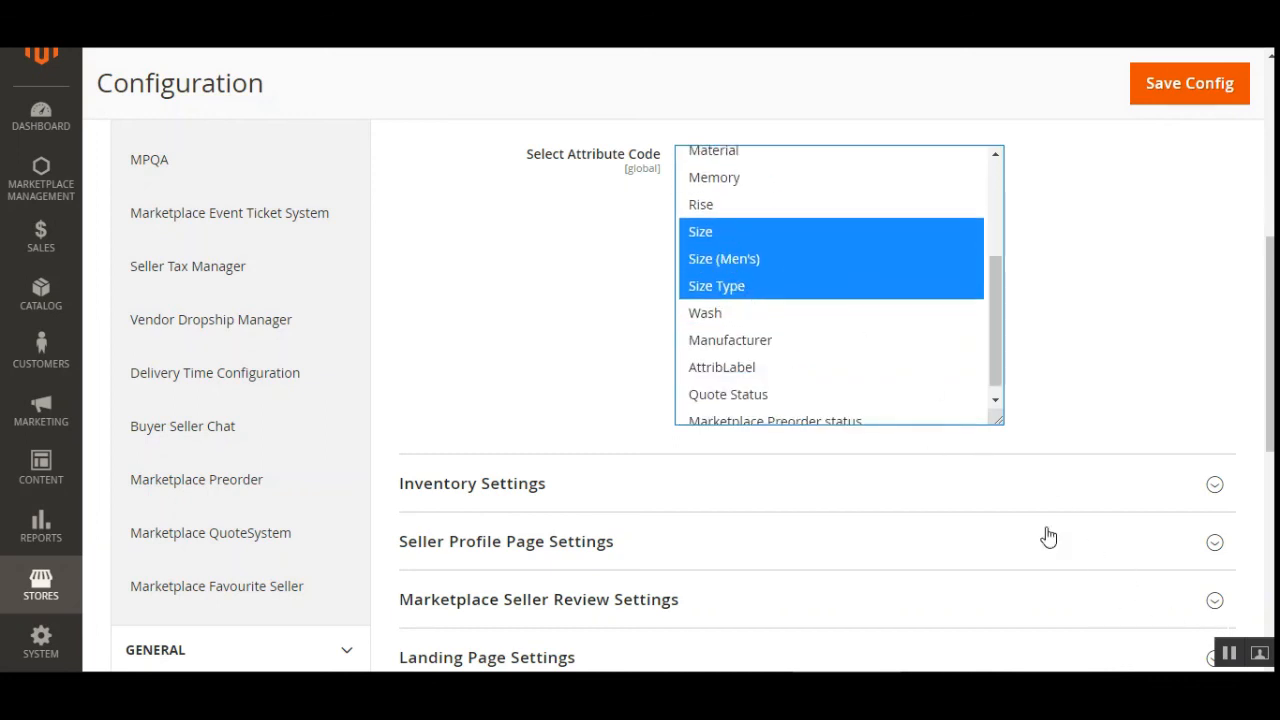
pyautogui.scroll(5, 567, 195)
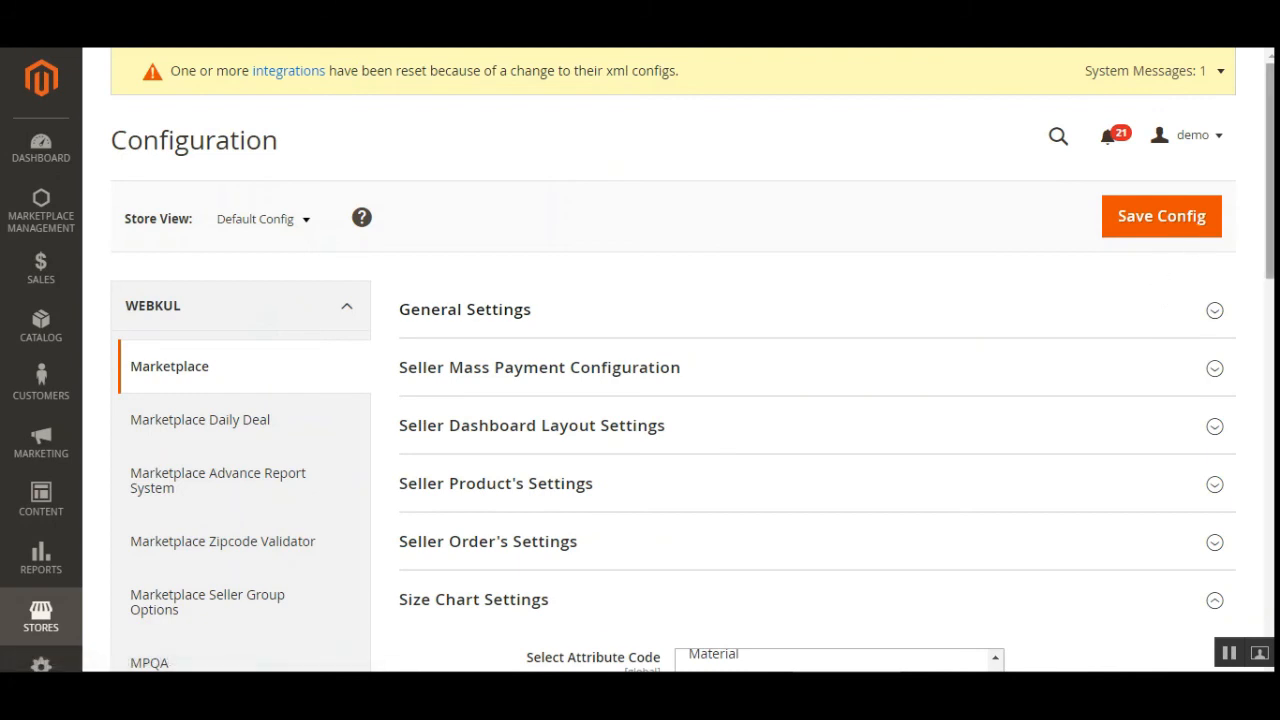
pyautogui.scroll(-4, 1163, 292)
pyautogui.scroll(1, 1100, 350)
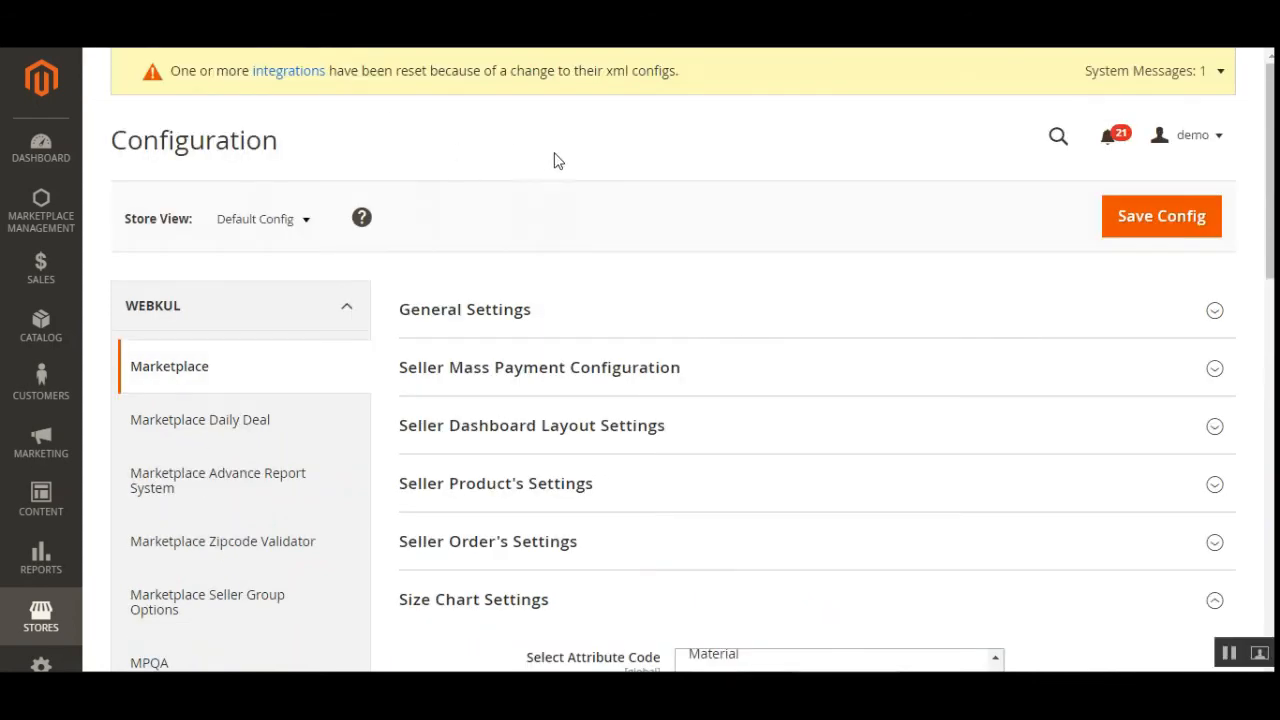
# Step: Open the Marketplace Size Chart template list from Marketplace Management
pyautogui.click(44, 228)
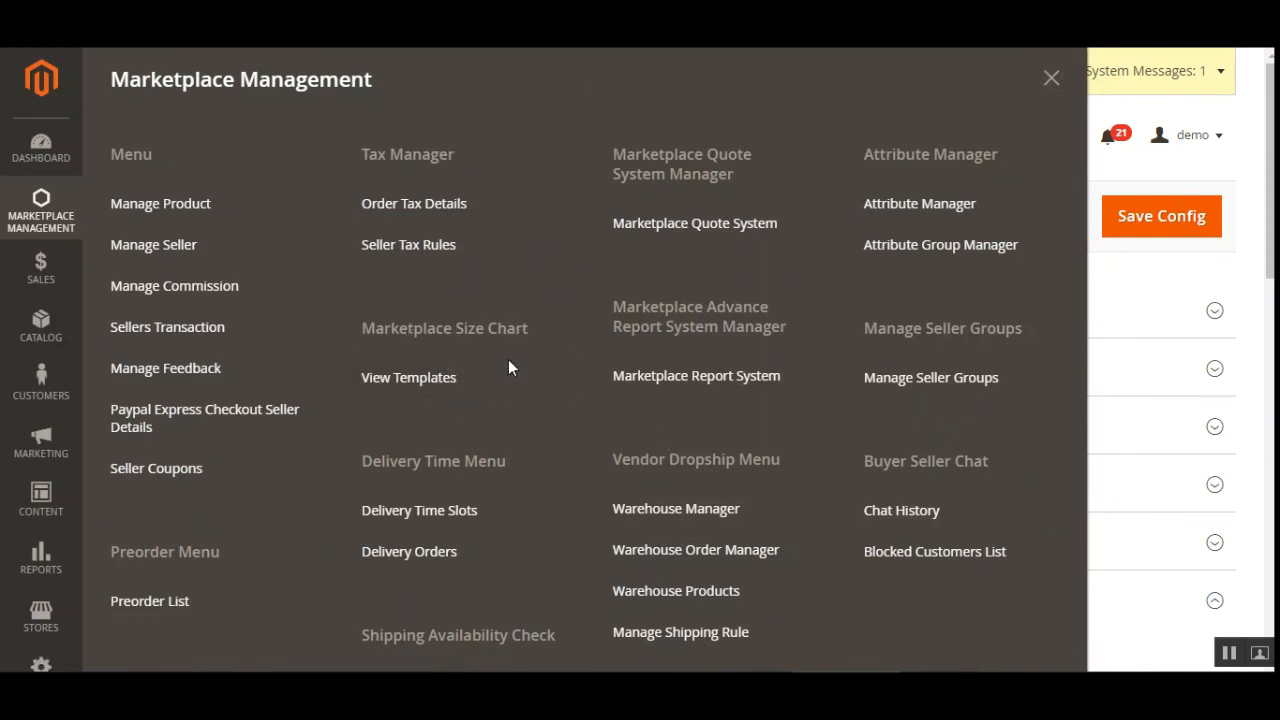
pyautogui.rightClick(412, 381)
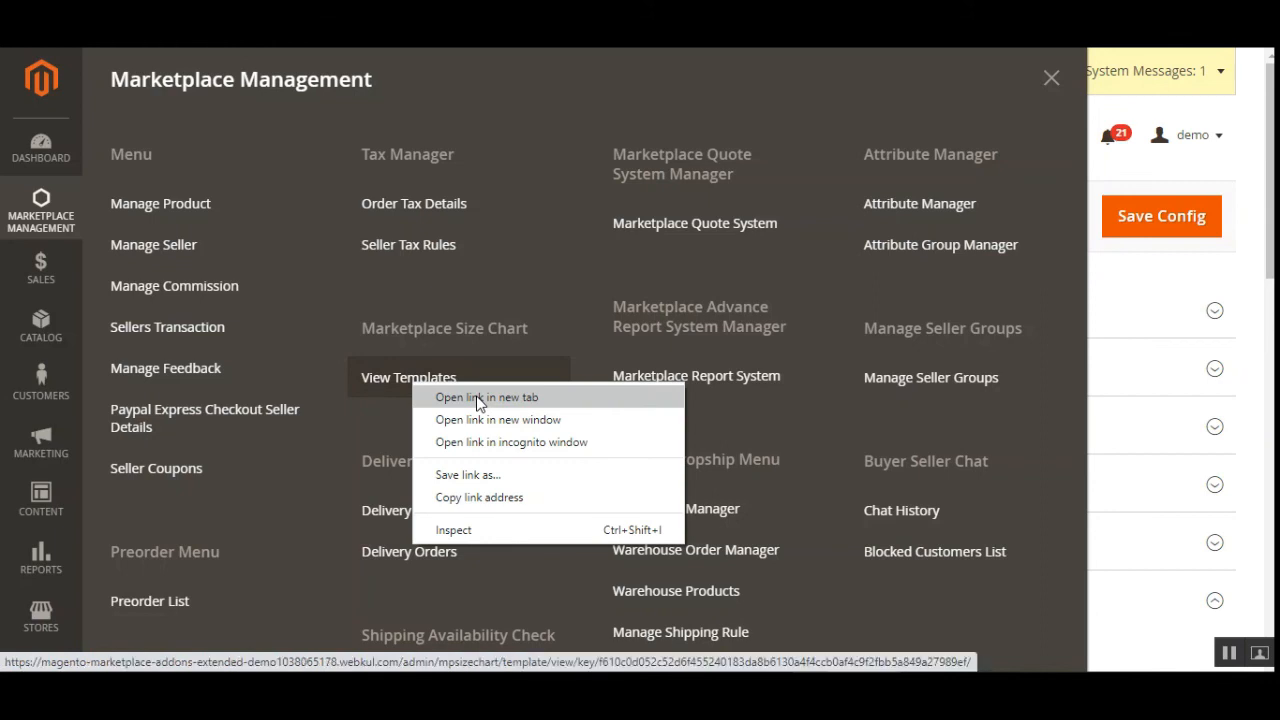
pyautogui.click(478, 399)
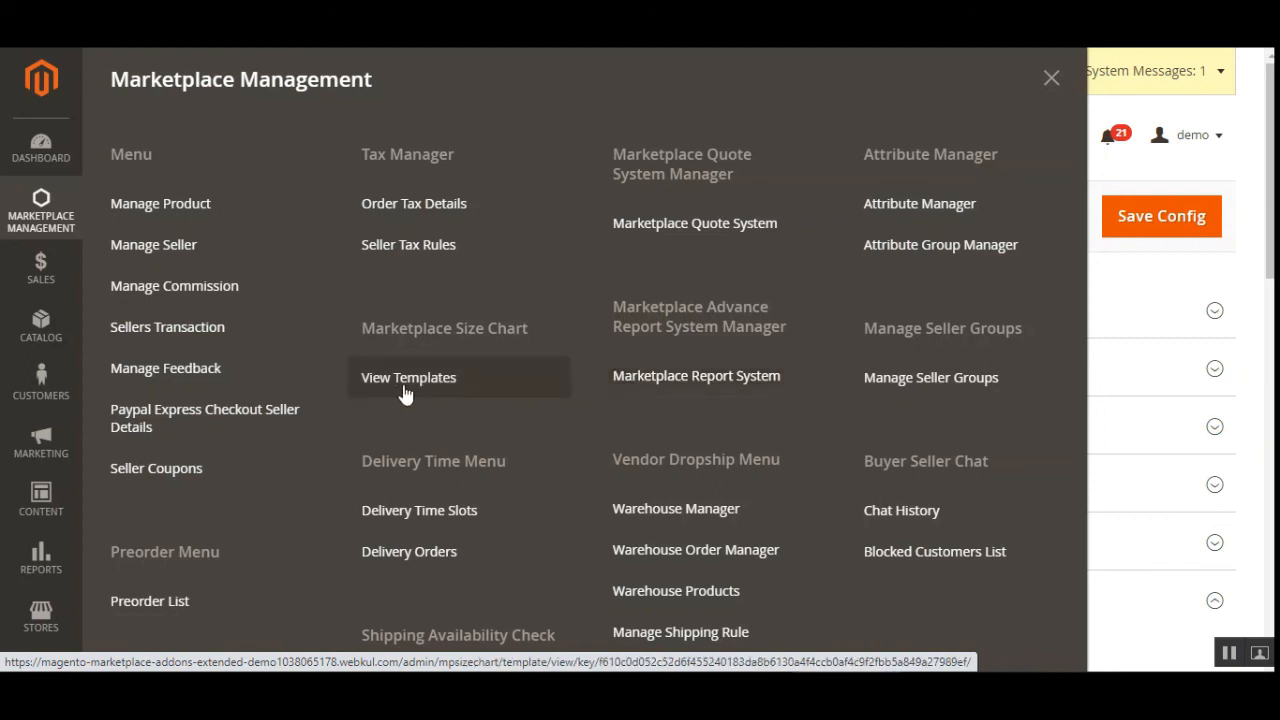
pyautogui.click(453, 390)
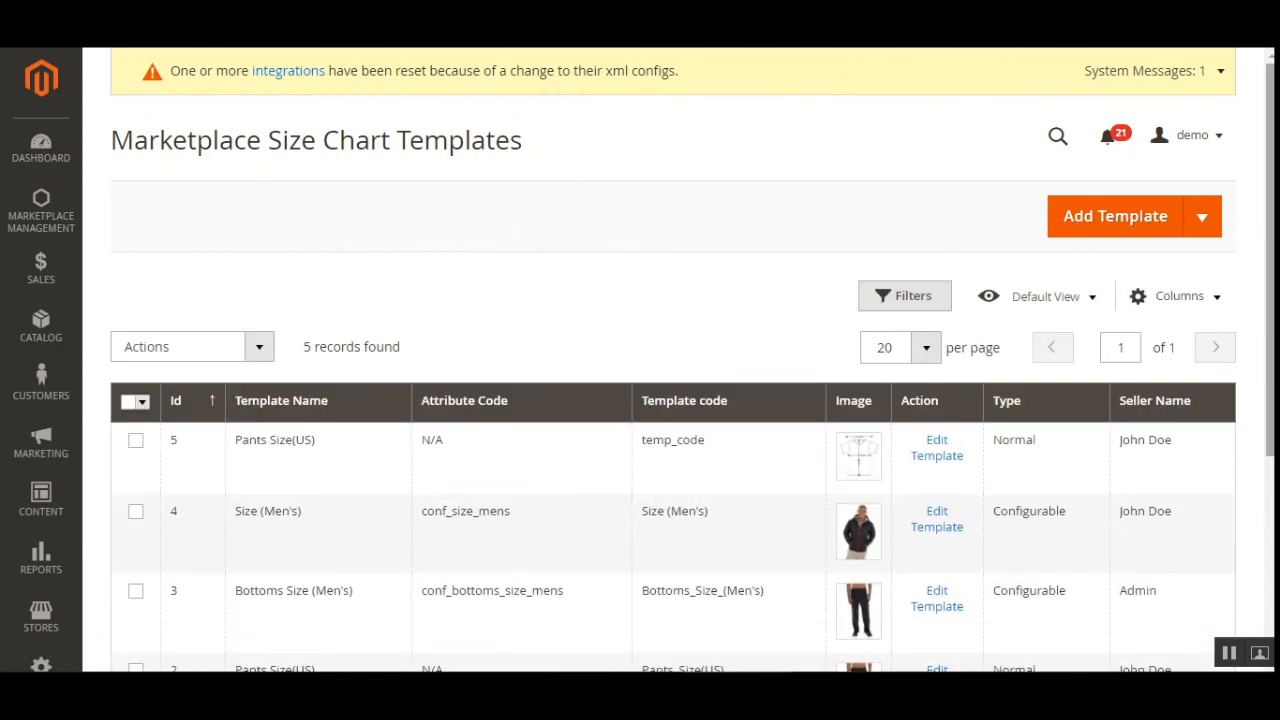
# Step: Check the bulk actions, the Add Template option and the listed templates with their attribute codes, types and sellers
pyautogui.click(262, 350)
pyautogui.click(530, 346)
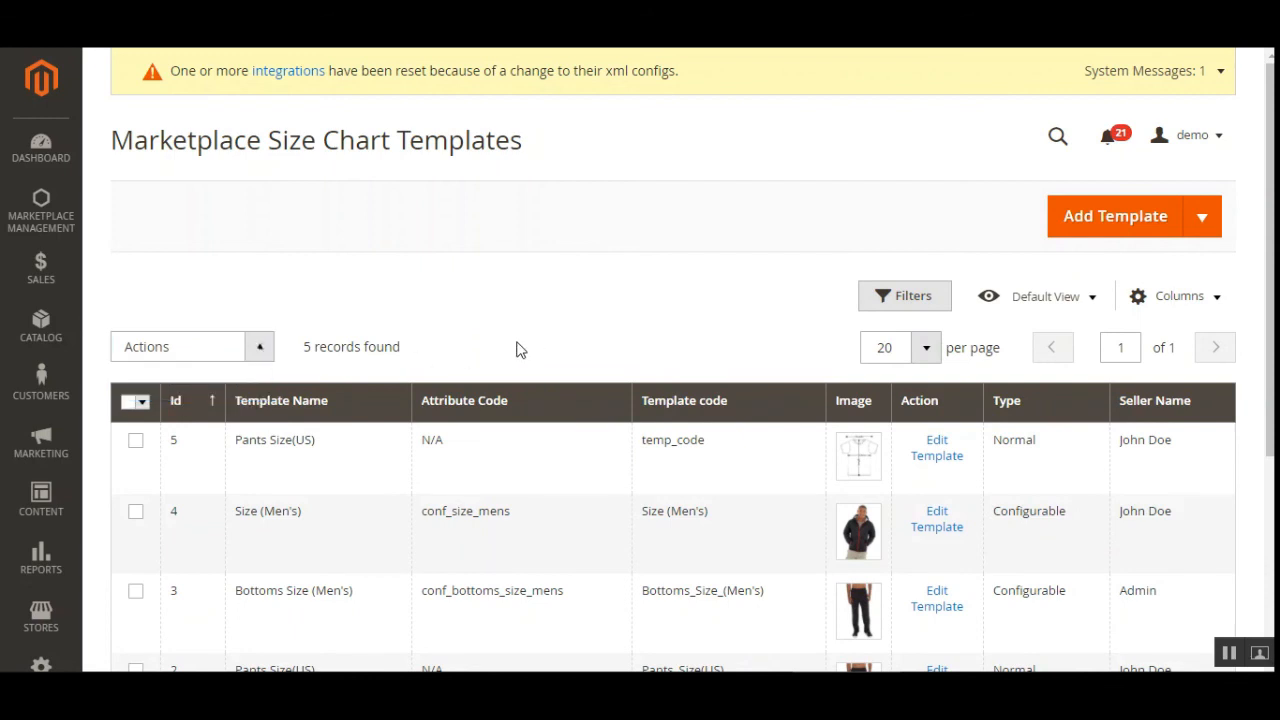
pyautogui.scroll(-1, 245, 645)
pyautogui.scroll(-2, 300, 400)
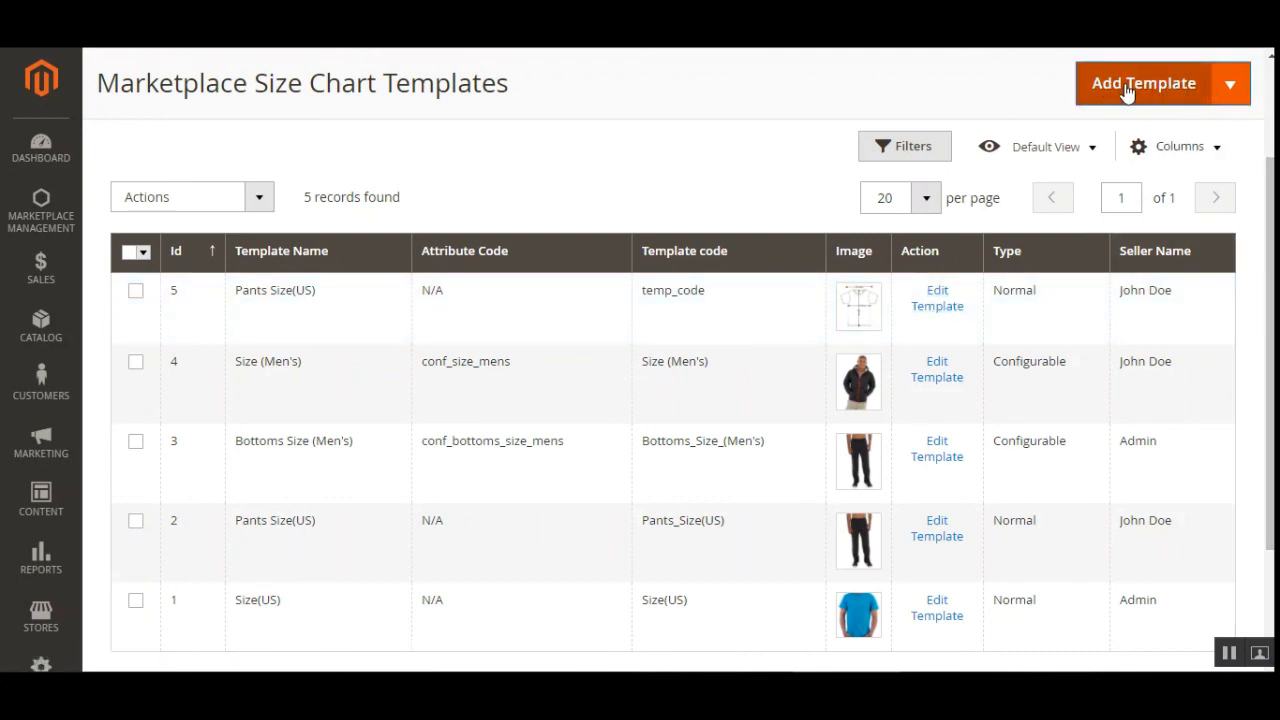
pyautogui.click(1127, 88)
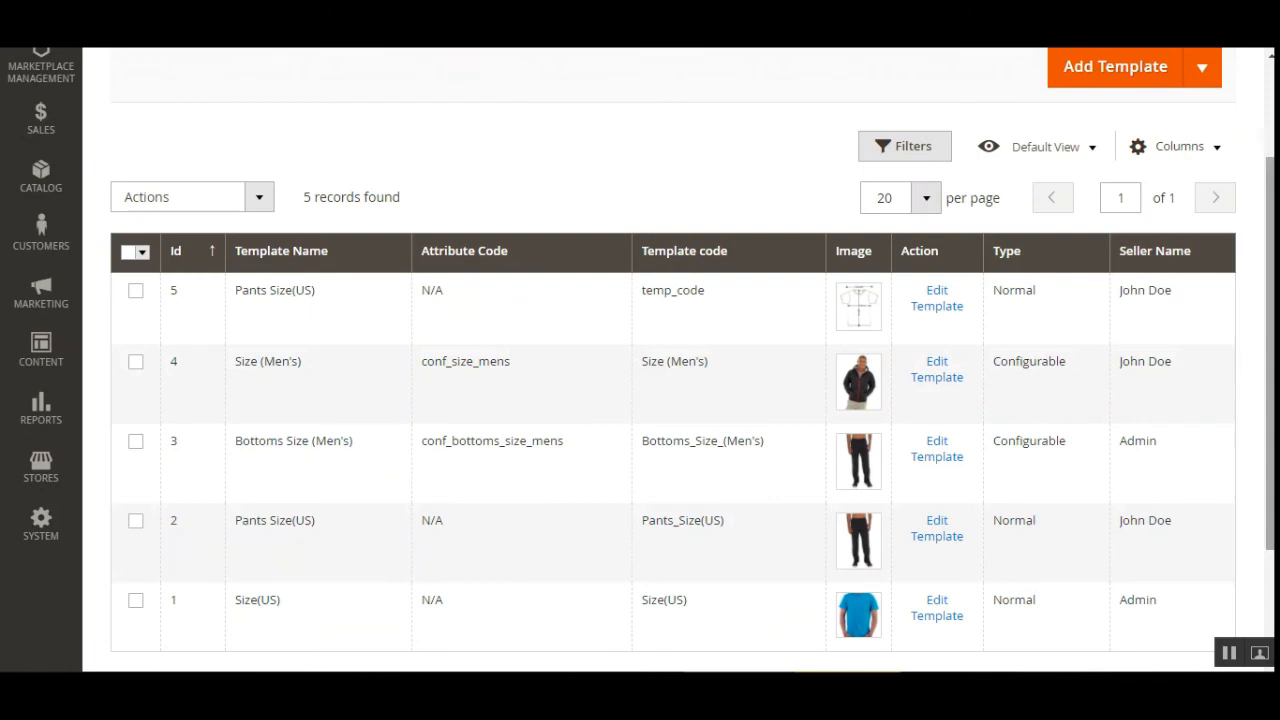
pyautogui.scroll(3, 903, 223)
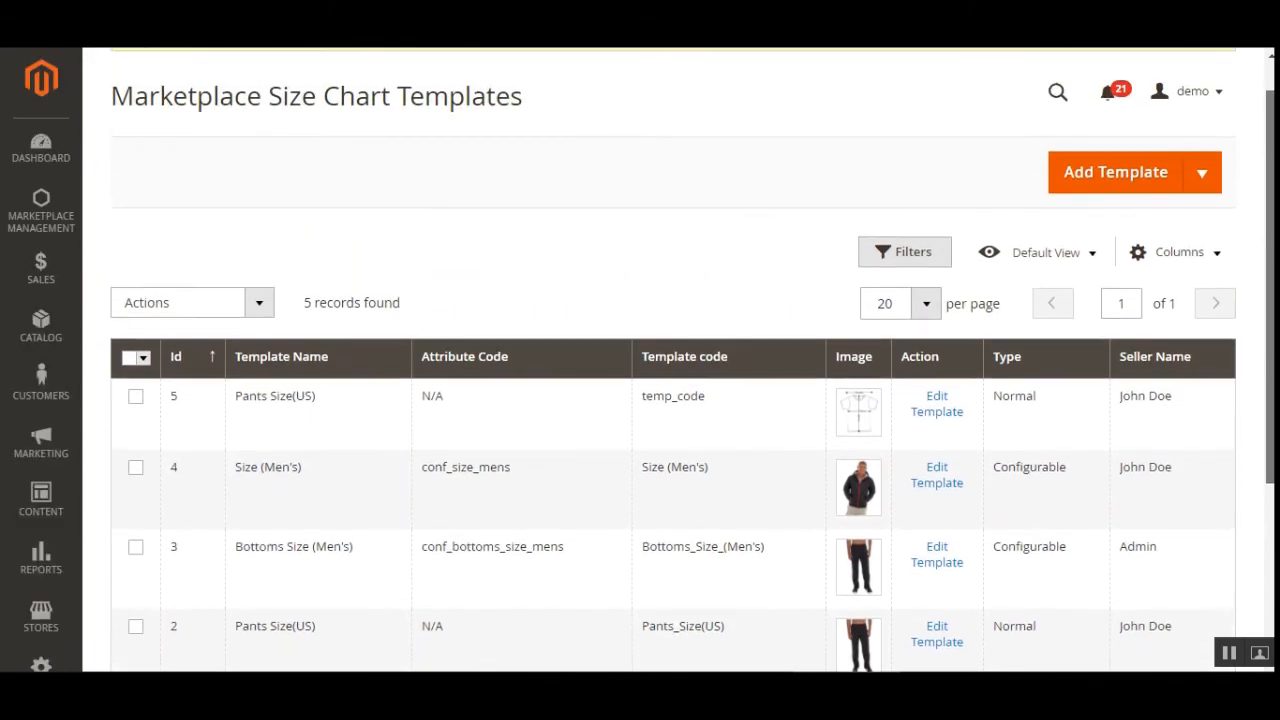
pyautogui.scroll(1, 937, 246)
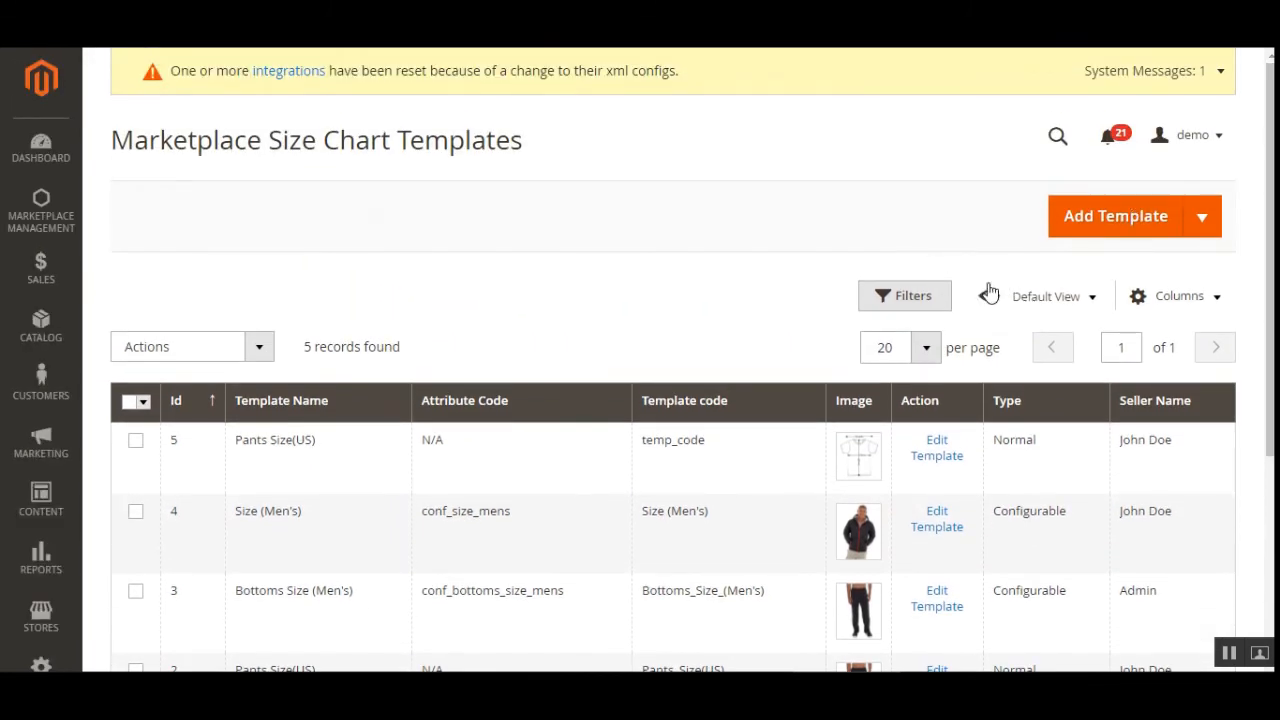
pyautogui.scroll(-1, 1270, 300)
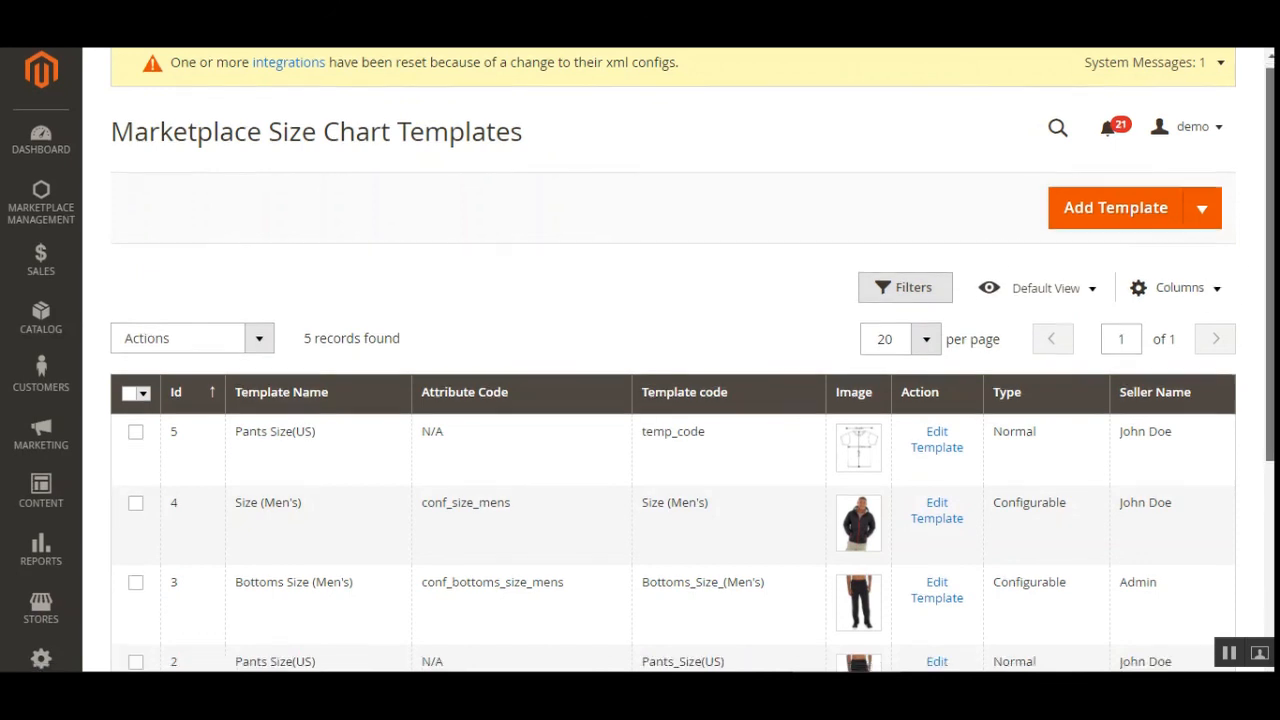
pyautogui.moveTo(1270, 262); pyautogui.dragTo(1270, 267)
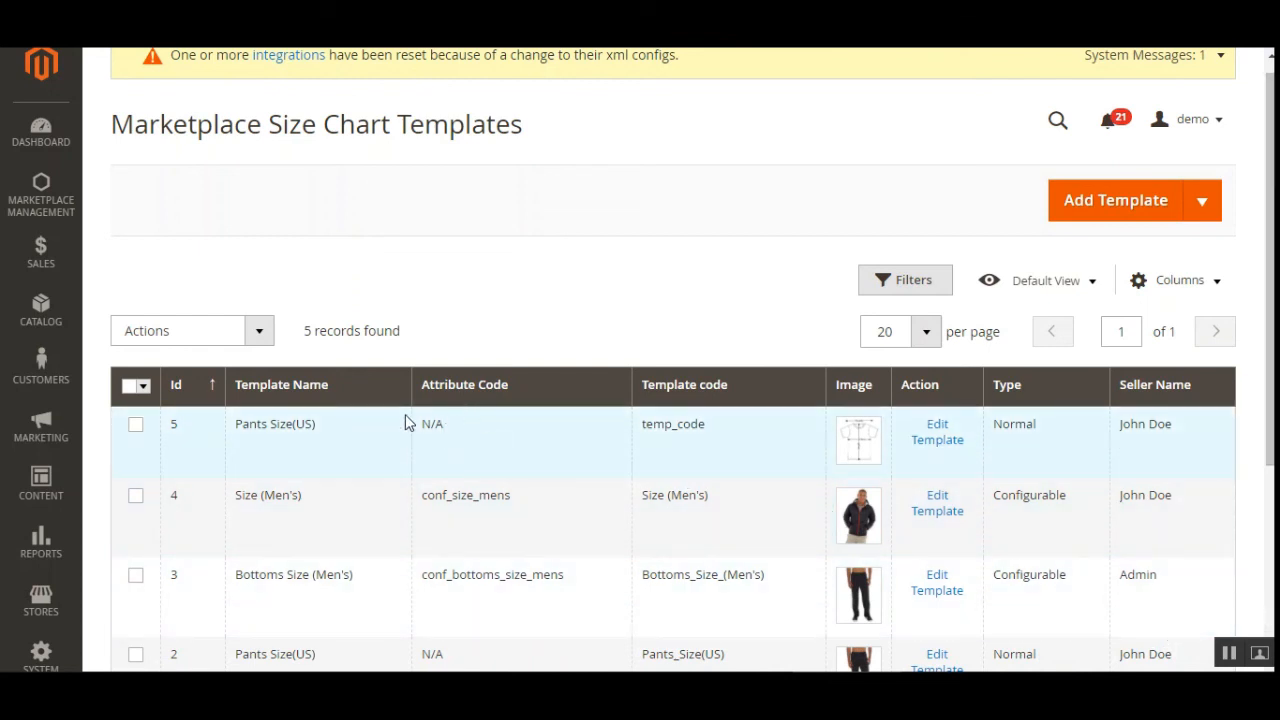
pyautogui.scroll(-2, 735, 604)
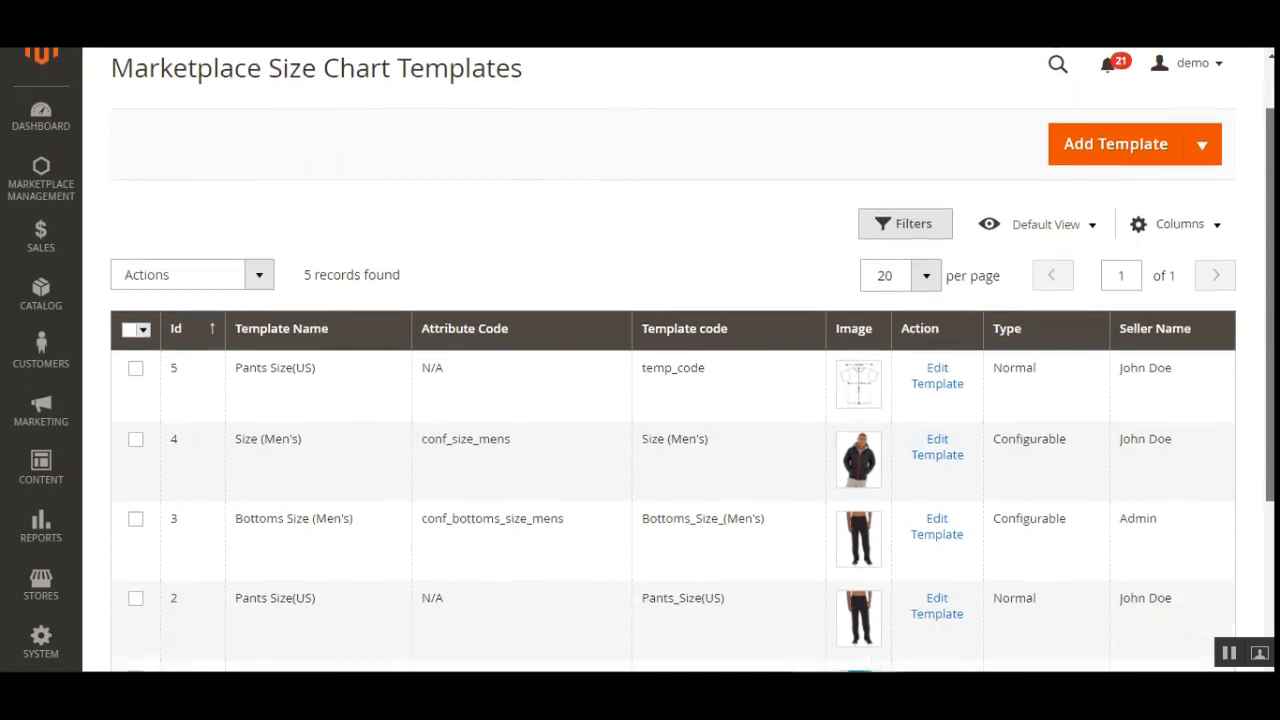